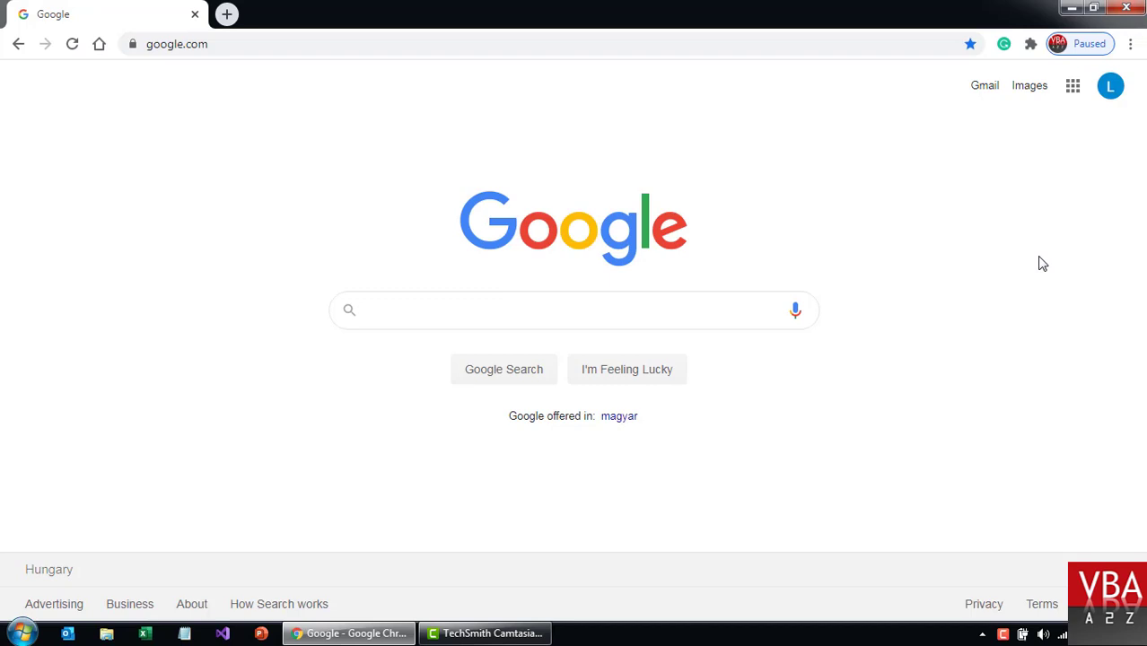
Check which Google account is signed in, then close the account panel.
{"action": "left_click", "coordinate": [1110, 86]}
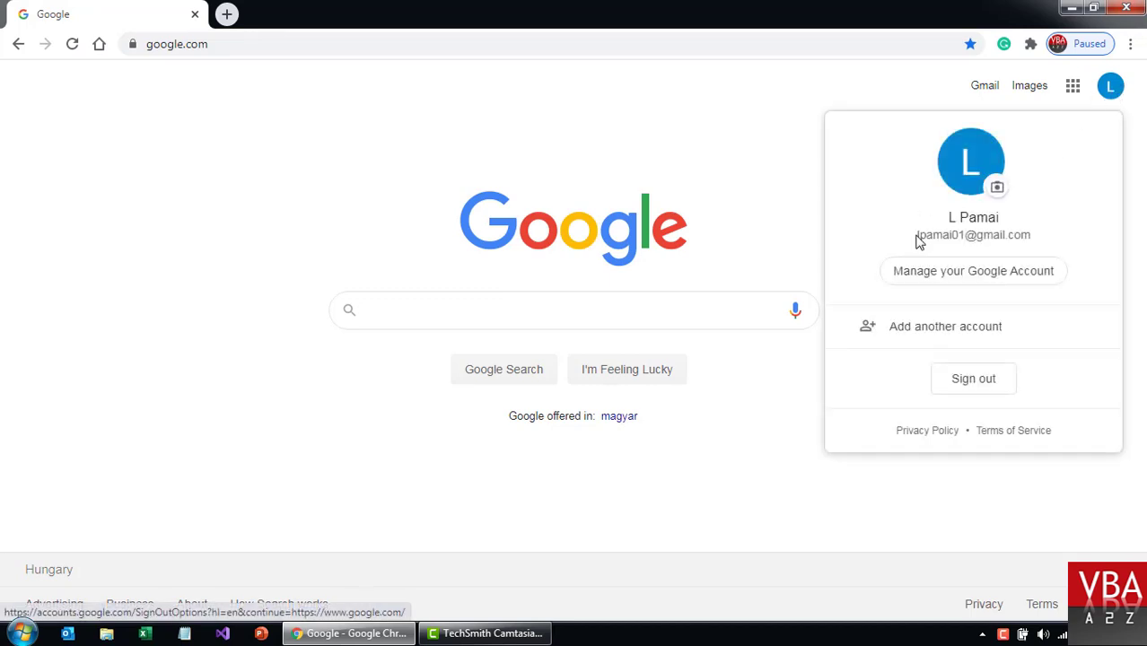
{"action": "left_click_drag", "start_coordinate": [916, 236], "coordinate": [1045, 244]}
{"action": "left_click", "coordinate": [734, 178]}
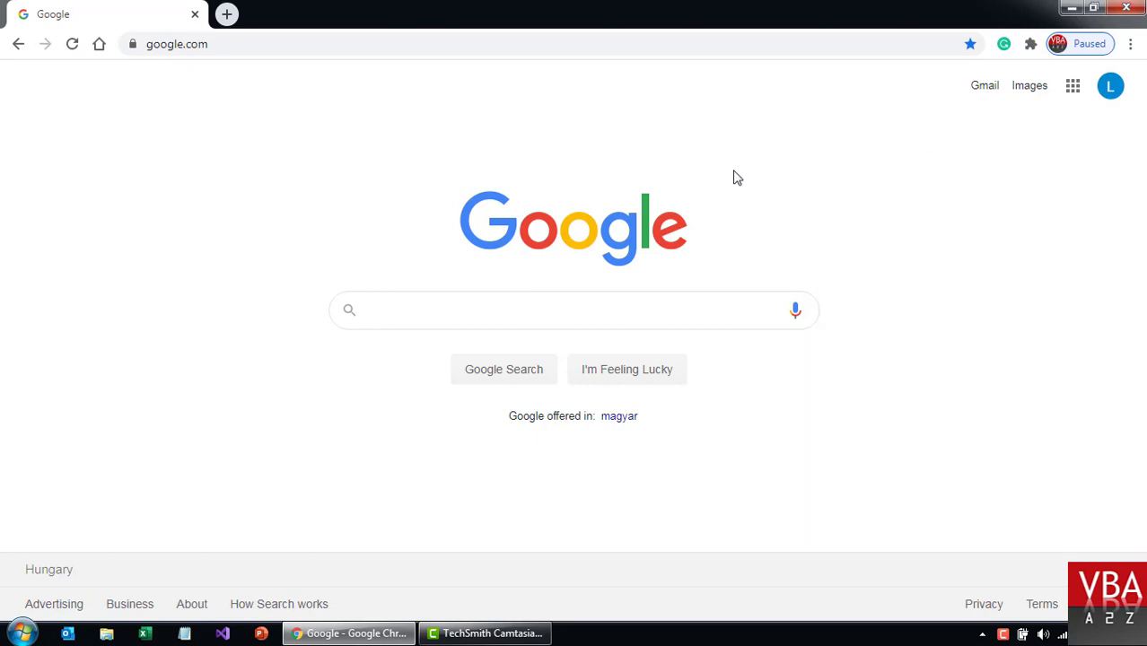
Enter console.developers.google.com in the address bar from the autocomplete suggestion.
{"action": "left_click", "coordinate": [457, 42]}
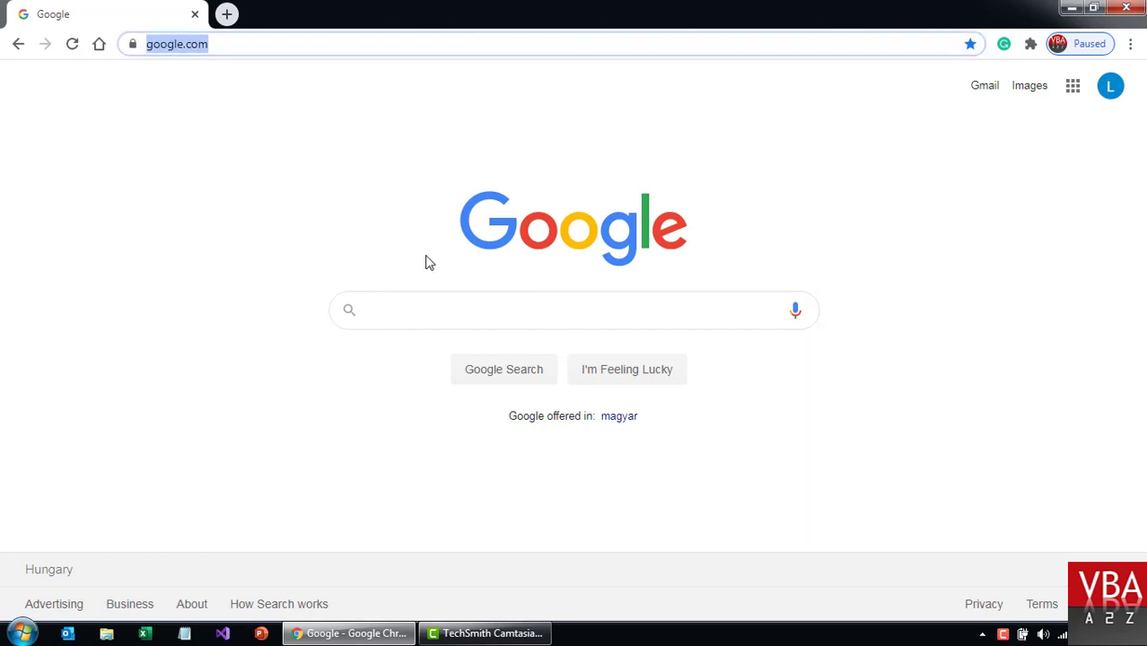
{"action": "type", "text": "console.developers."}
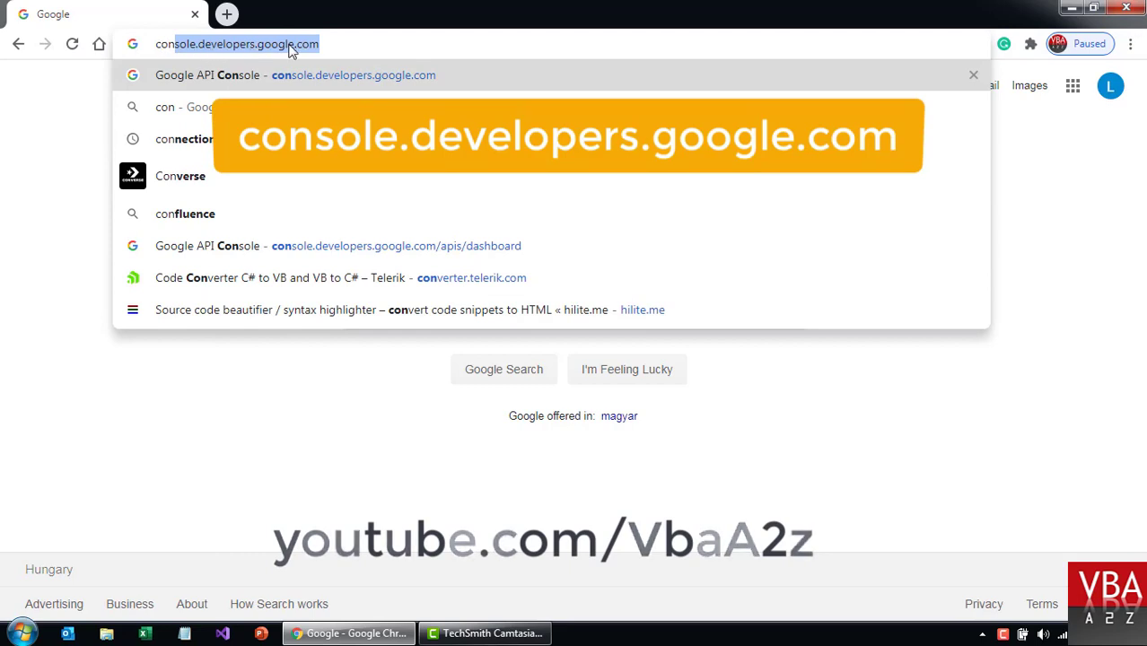
{"action": "key", "text": "Right"}
Load the developers console, keep Hungary as country and accept the Cloud Platform Terms of Service.
{"action": "key", "text": "Return"}
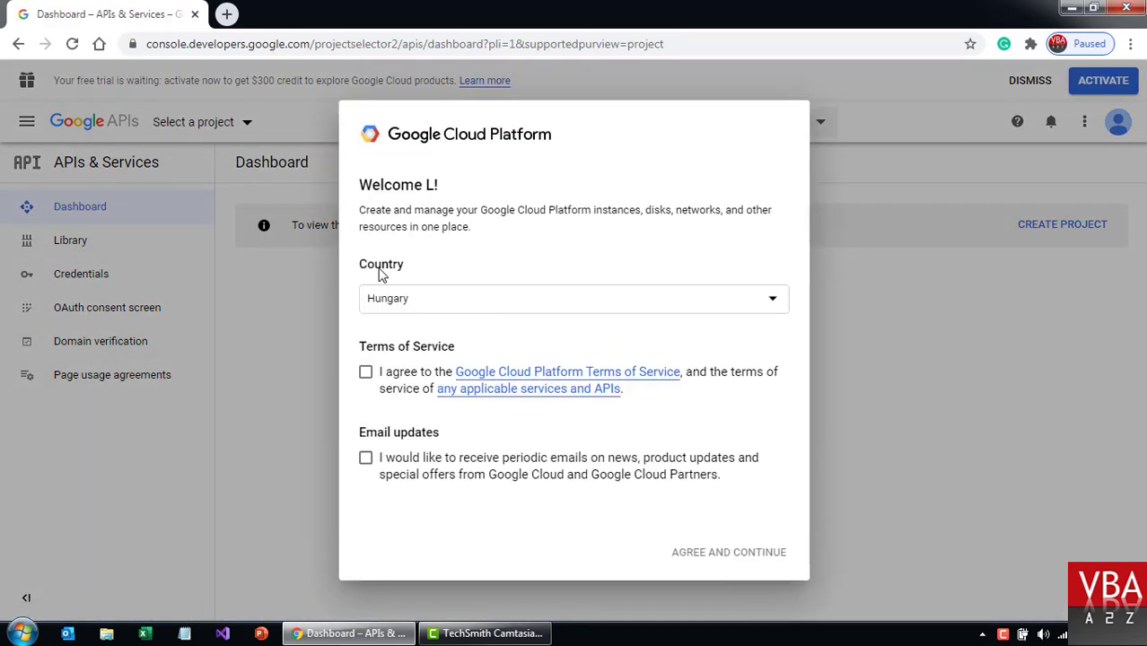
{"action": "left_click", "coordinate": [501, 305]}
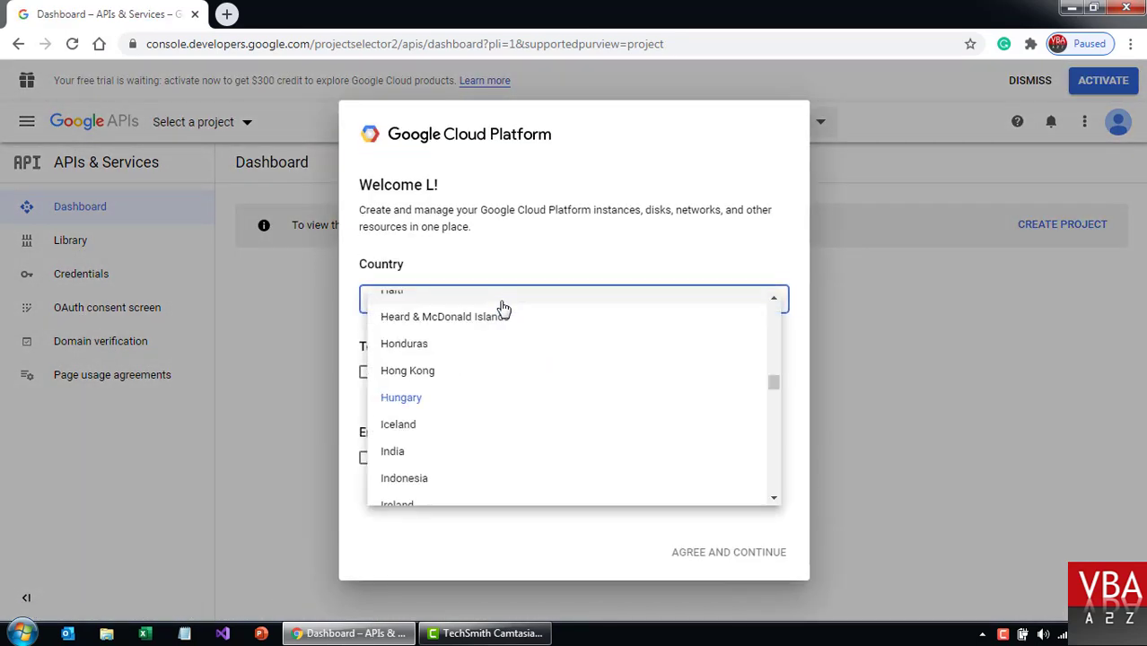
{"action": "left_click", "coordinate": [530, 261]}
{"action": "double_click", "coordinate": [371, 263]}
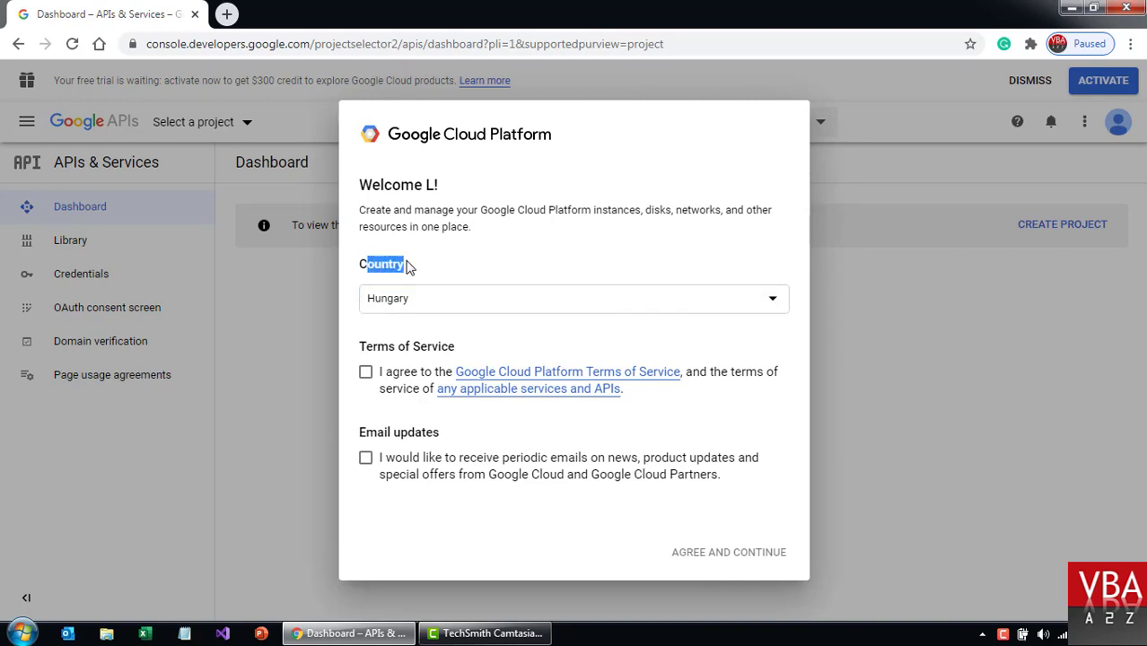
{"action": "left_click", "coordinate": [365, 371]}
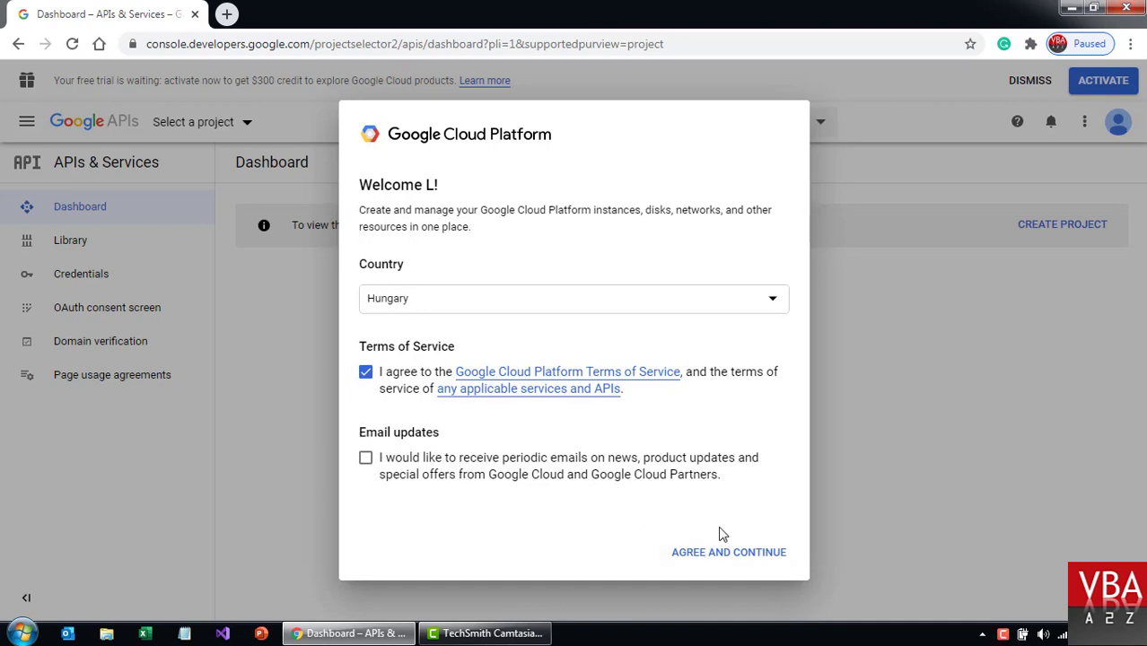
{"action": "left_click", "coordinate": [718, 558]}
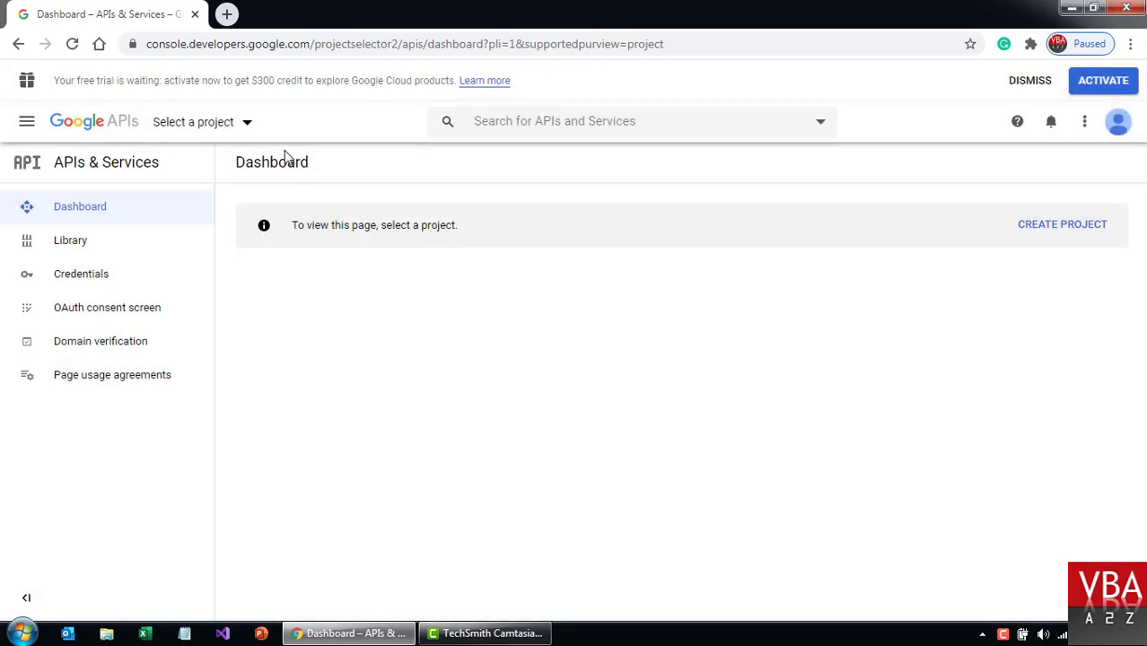
Close the project list unchanged, dismiss the free-trial banner and start a new project.
{"action": "left_click", "coordinate": [250, 124]}
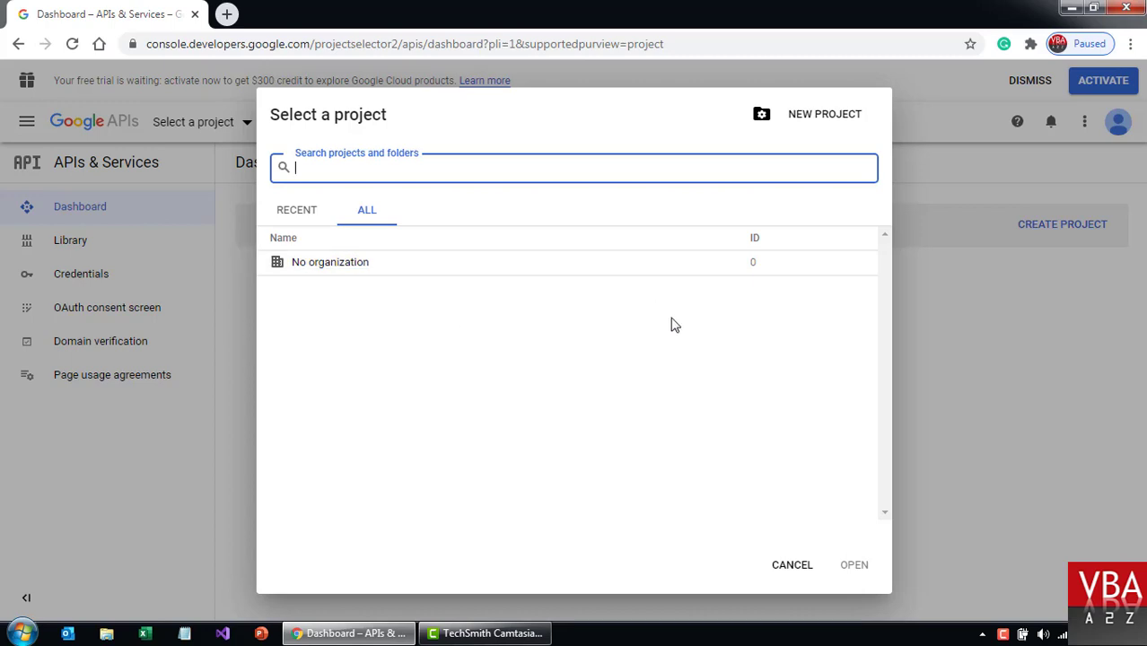
{"action": "left_click", "coordinate": [1057, 332]}
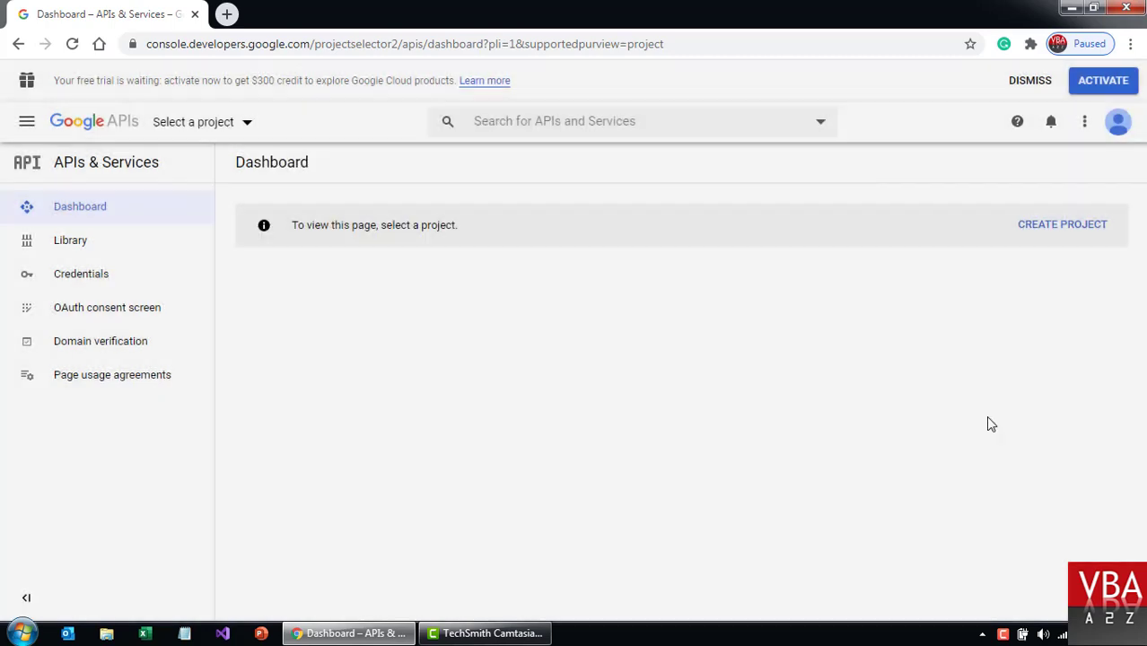
{"action": "left_click", "coordinate": [1030, 82]}
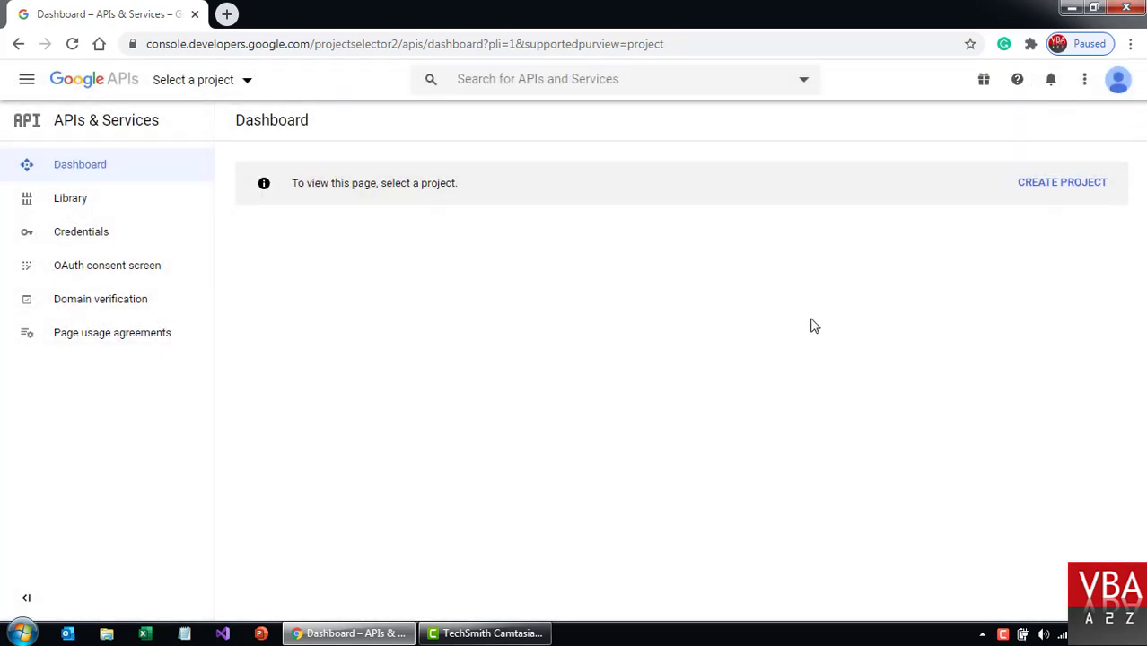
{"action": "left_click", "coordinate": [1065, 196]}
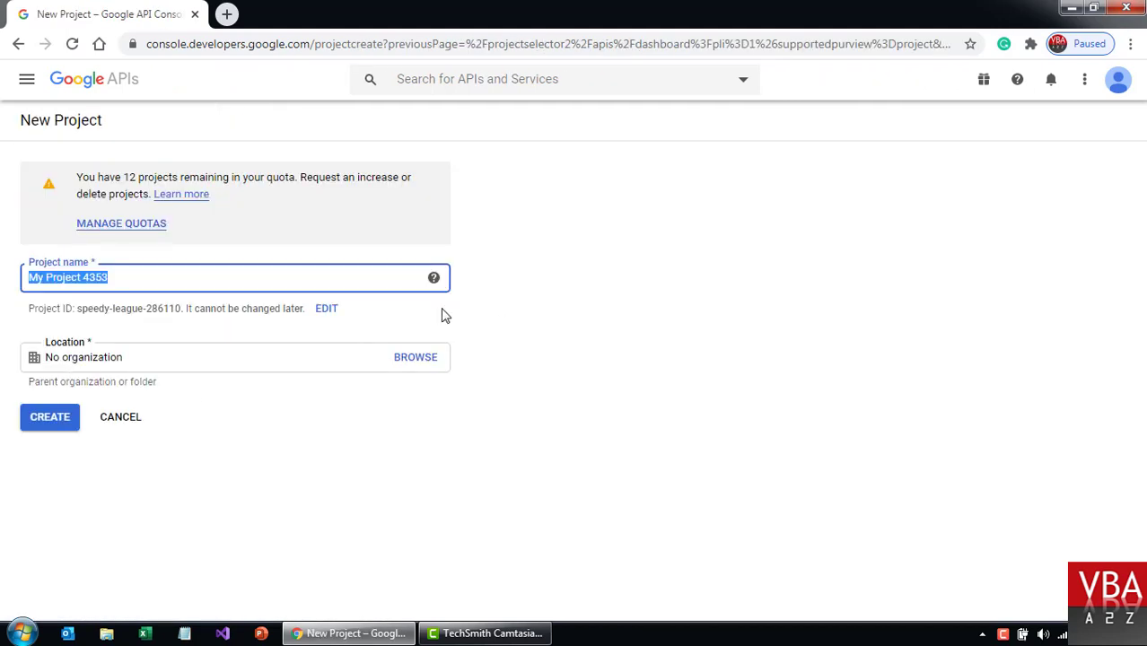
Name the project 'Google Drive VBA', check its editable project ID, and create it.
{"action": "type", "text": "Google Dr"}
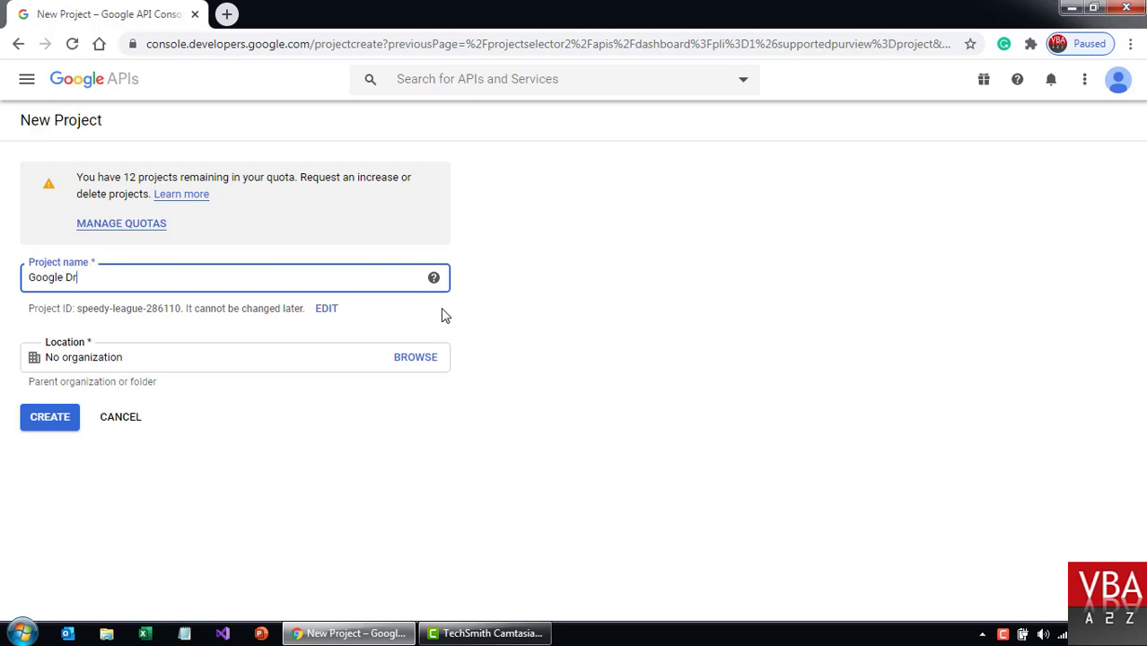
{"action": "type", "text": "ive Dem"}
{"action": "key", "text": "BackSpace"}
{"action": "key", "text": "BackSpace"}
{"action": "key", "text": "BackSpace"}
{"action": "key", "text": "BackSpace"}
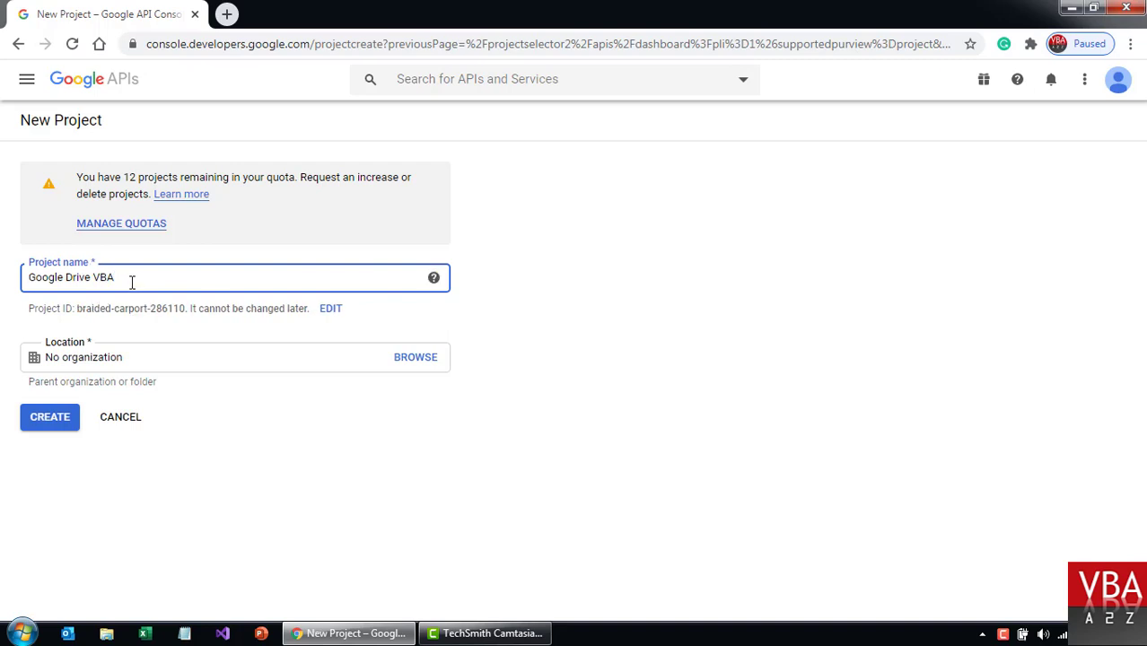
{"action": "left_click", "coordinate": [330, 308]}
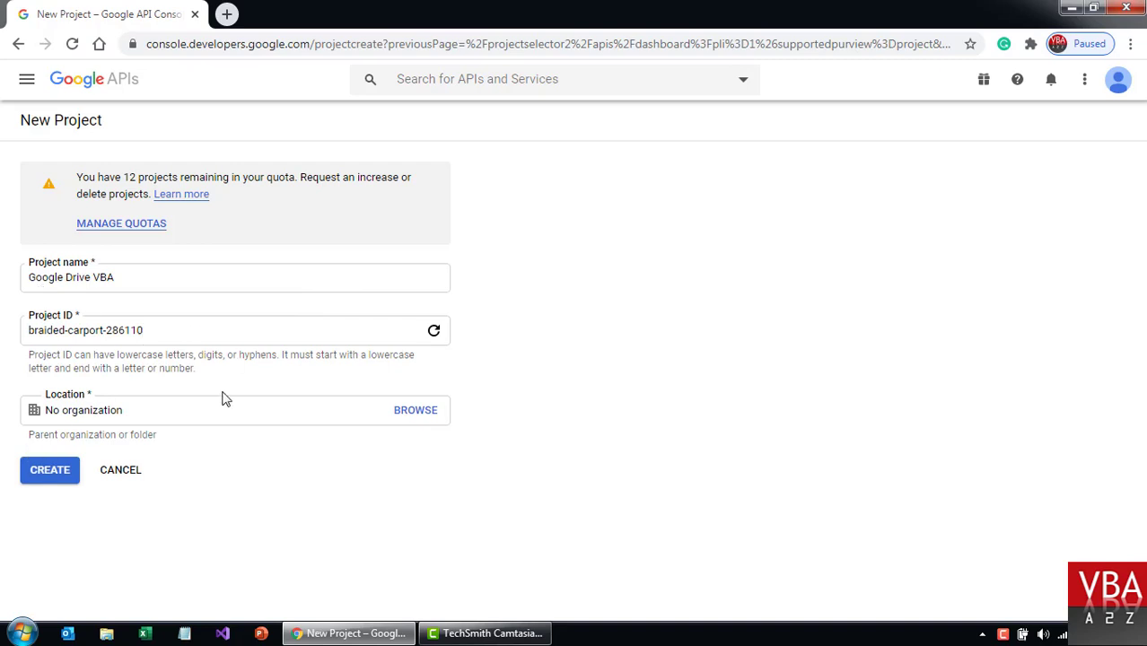
{"action": "left_click", "coordinate": [40, 475]}
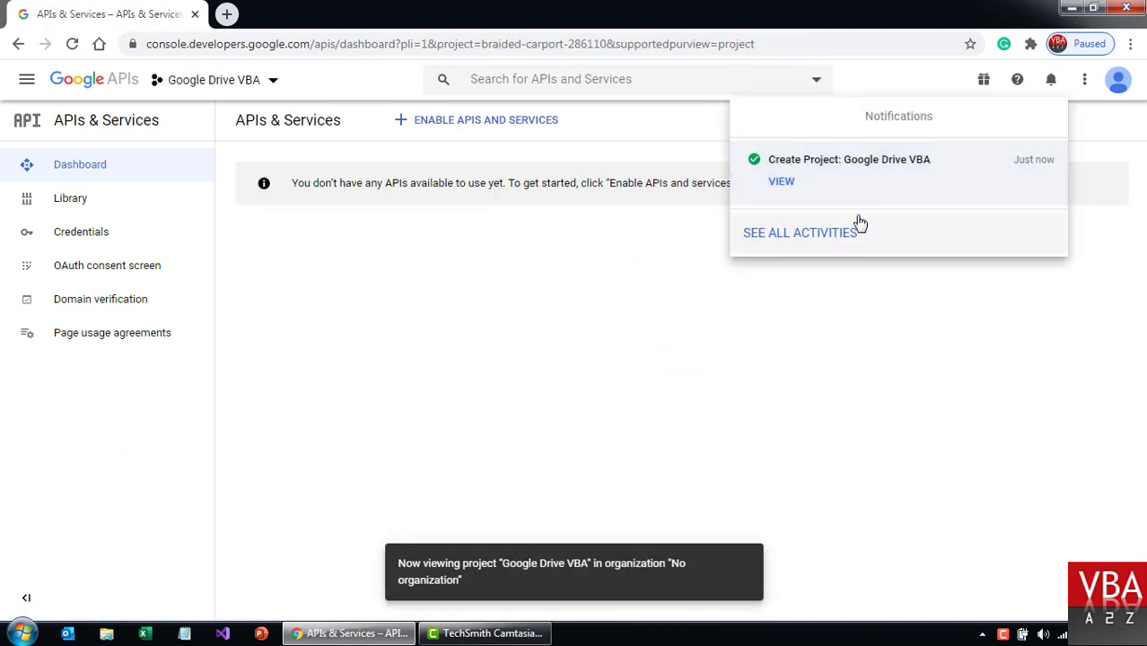
View the new project's overview, then go to APIs & Services > Dashboard via the navigation menu.
{"action": "left_click", "coordinate": [778, 184]}
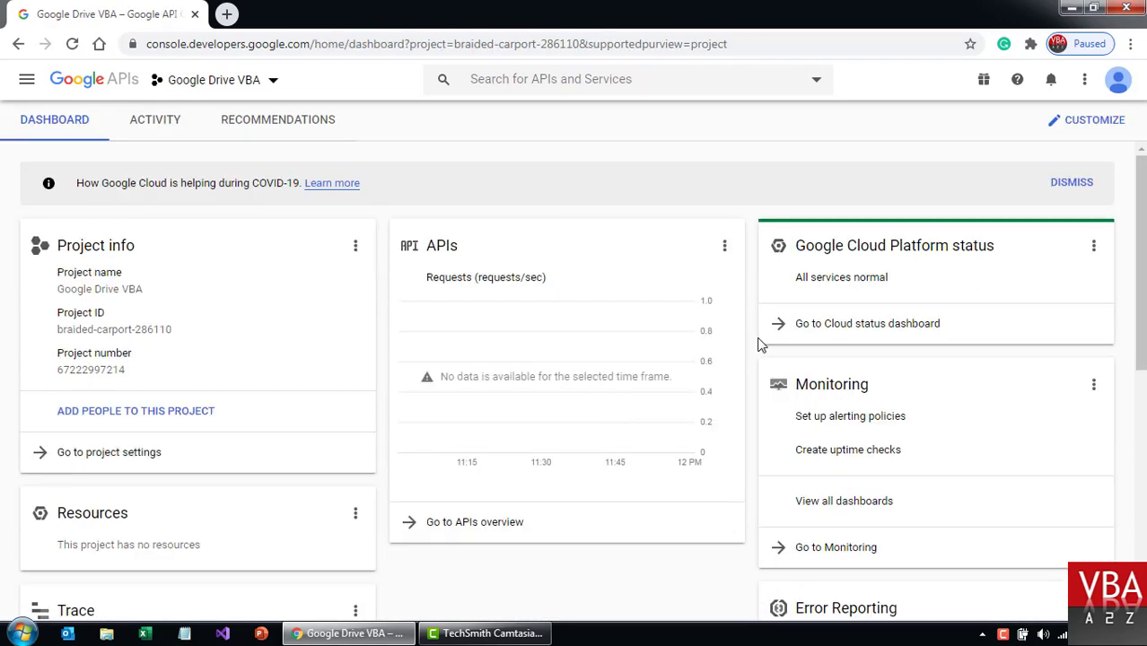
{"action": "scroll", "coordinate": [757, 344], "scroll_direction": "down", "scroll_amount": 6}
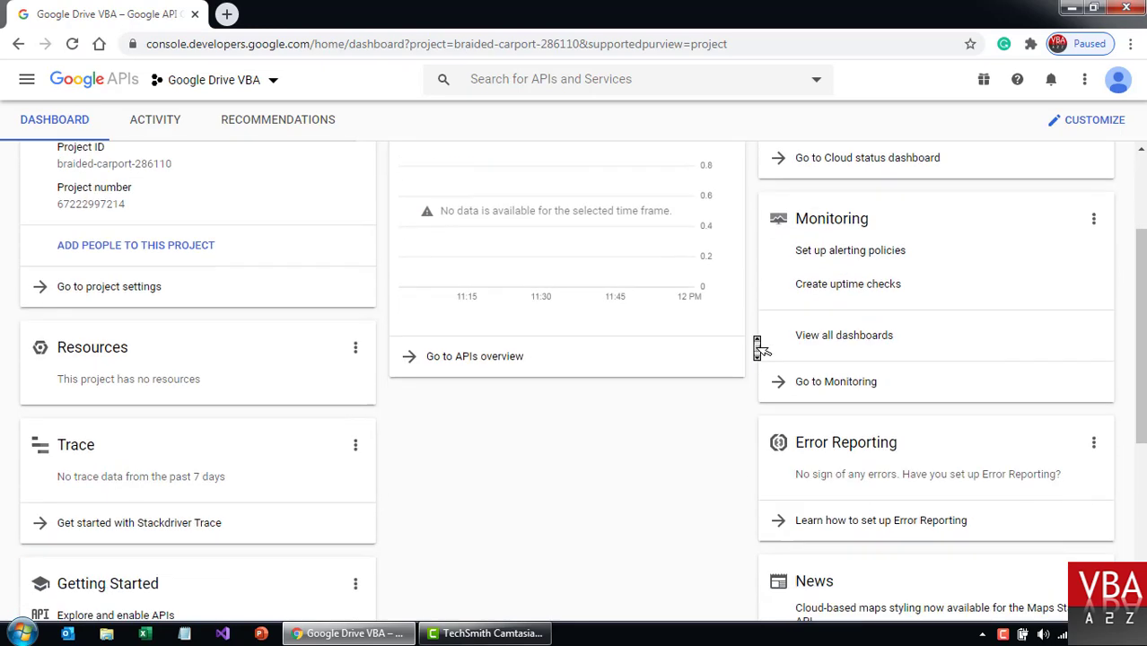
{"action": "scroll", "coordinate": [757, 346], "scroll_direction": "up", "scroll_amount": 8}
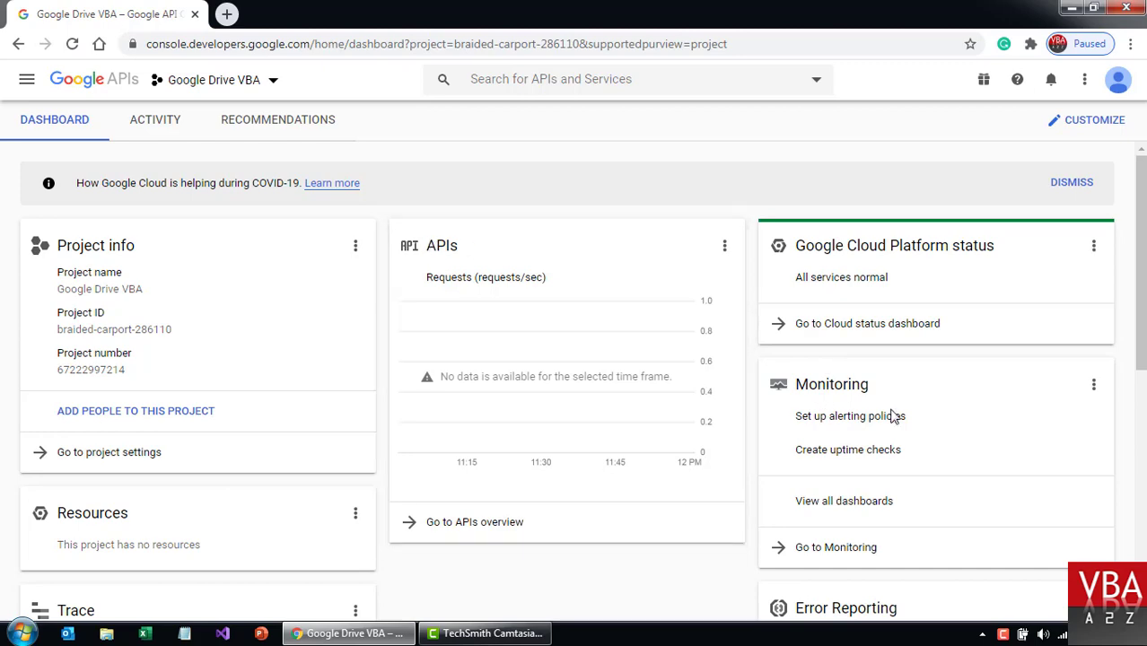
{"action": "scroll", "coordinate": [893, 417], "scroll_direction": "down", "scroll_amount": 5}
{"action": "scroll", "coordinate": [893, 417], "scroll_direction": "up", "scroll_amount": 5}
{"action": "left_click", "coordinate": [26, 79]}
{"action": "mouse_move", "coordinate": [177, 140]}
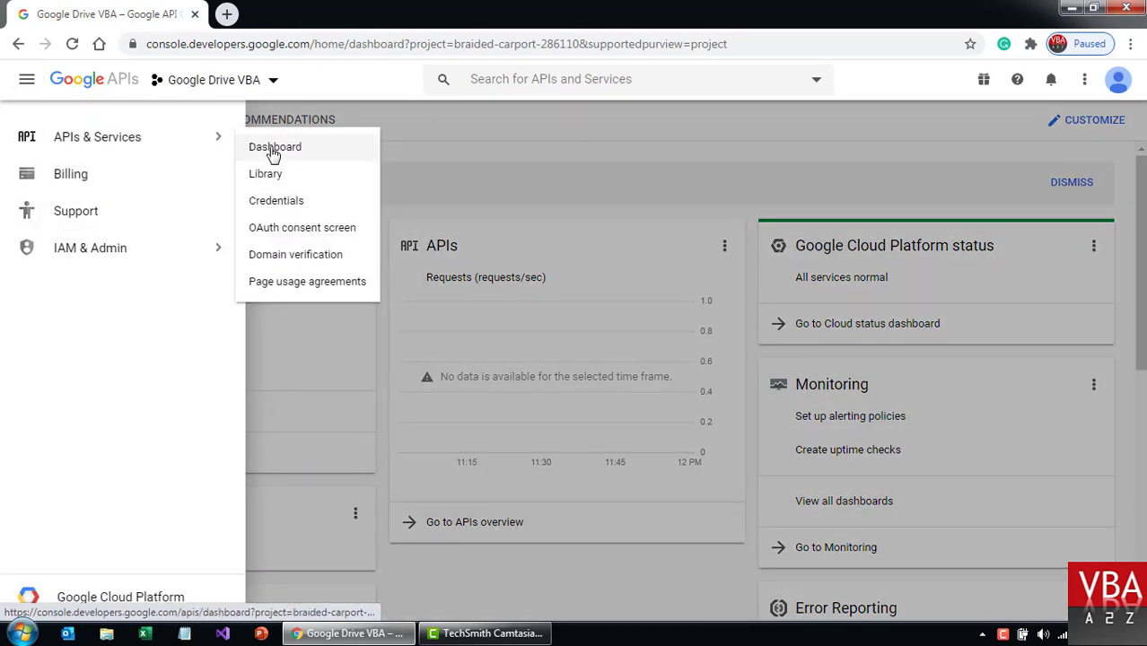
{"action": "left_click", "coordinate": [305, 149]}
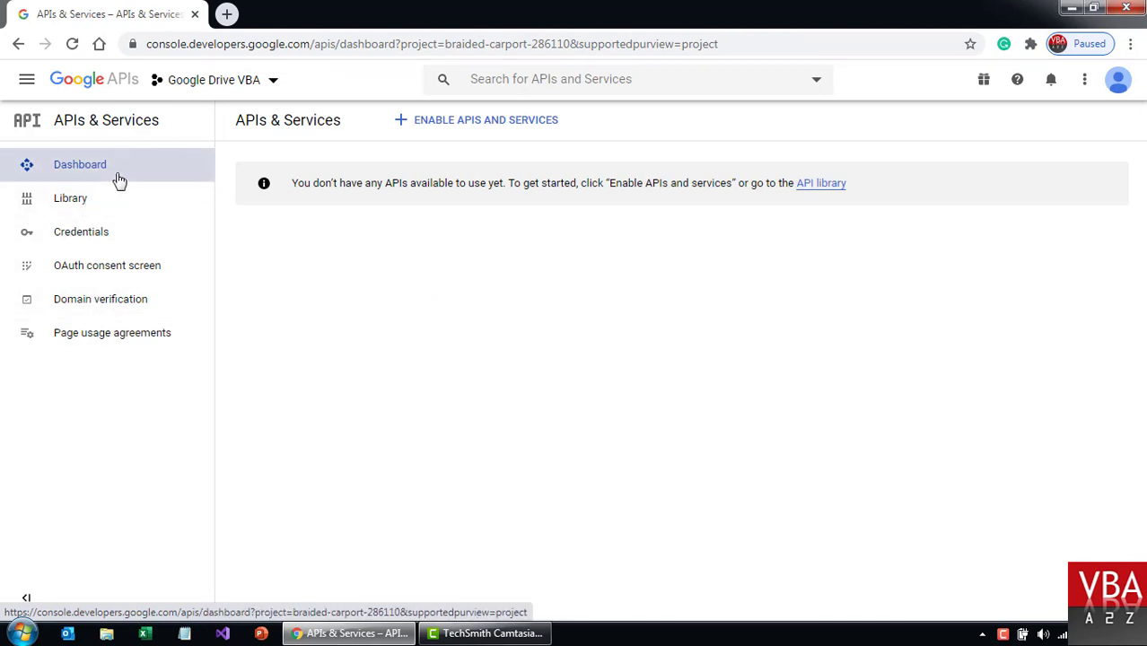
Select the Google Drive VBA project, search the API Library for 'drive' and open Google Drive API.
{"action": "left_click", "coordinate": [264, 83]}
{"action": "left_click", "coordinate": [353, 267]}
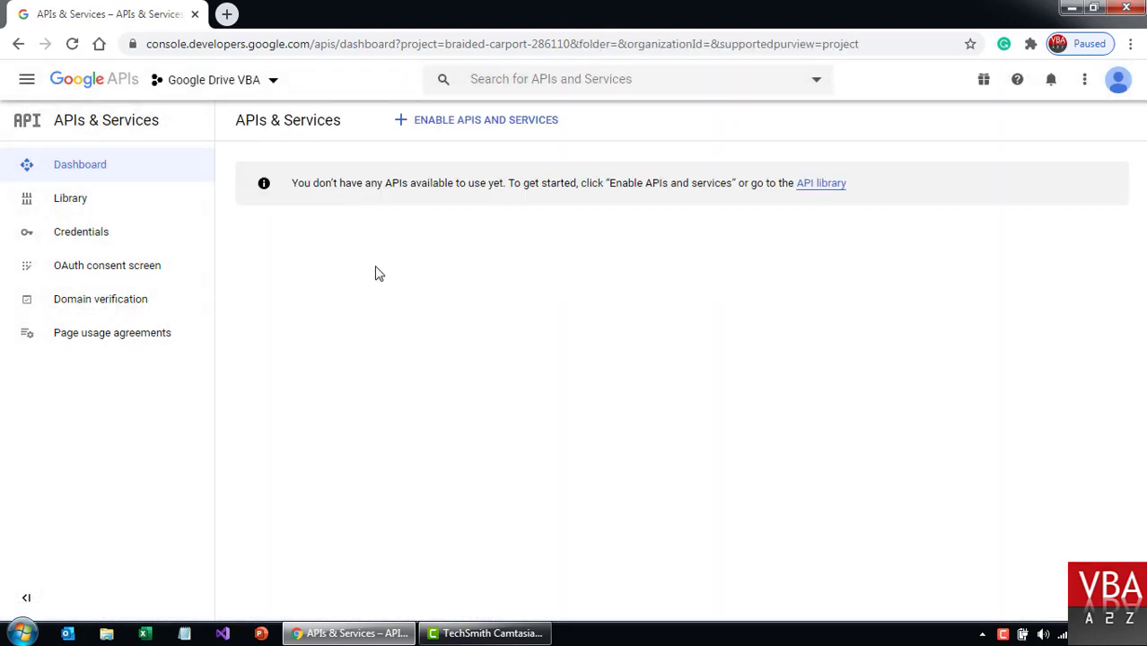
{"action": "left_click", "coordinate": [480, 123]}
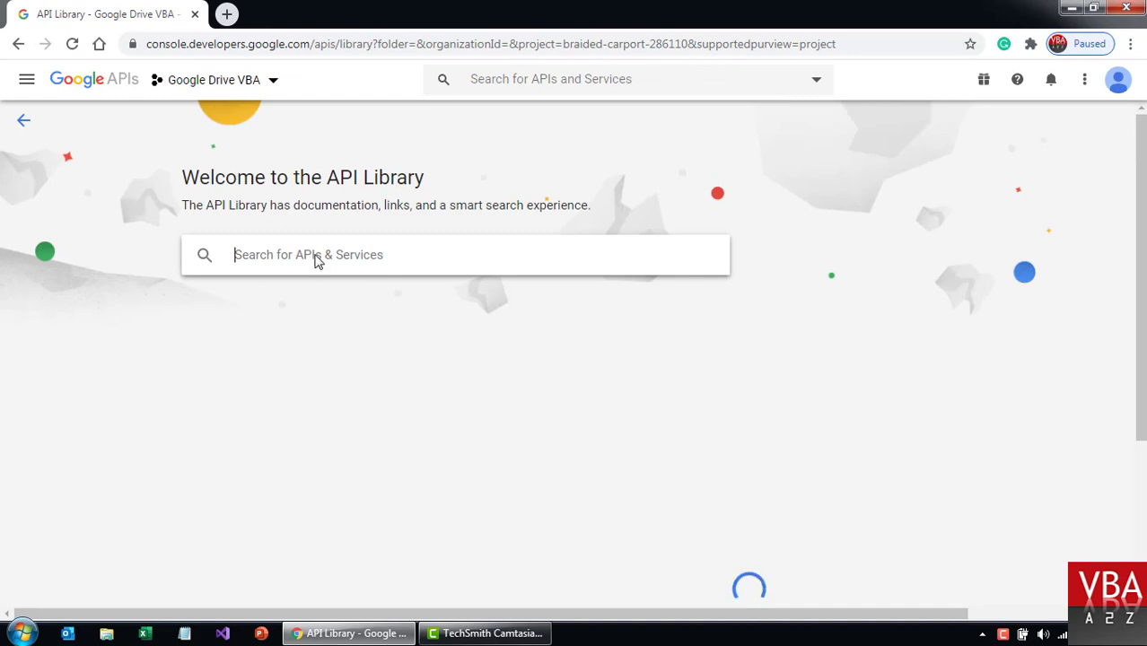
{"action": "left_click", "coordinate": [331, 260]}
{"action": "type", "text": "drive"}
{"action": "key", "text": "Return"}
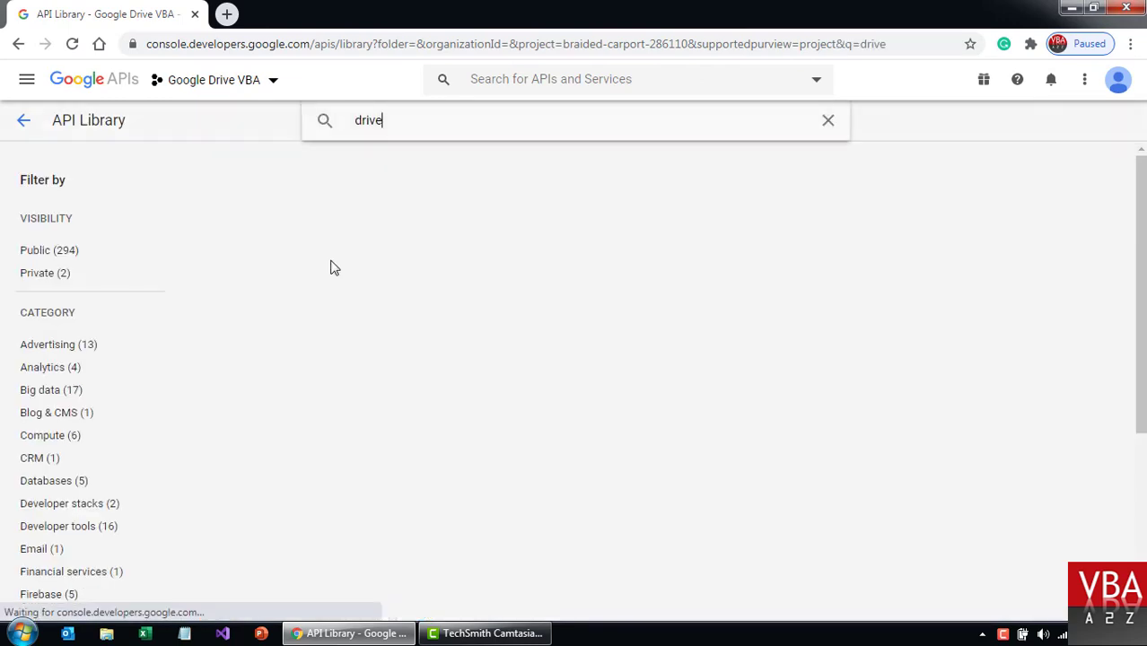
{"action": "left_click", "coordinate": [397, 243]}
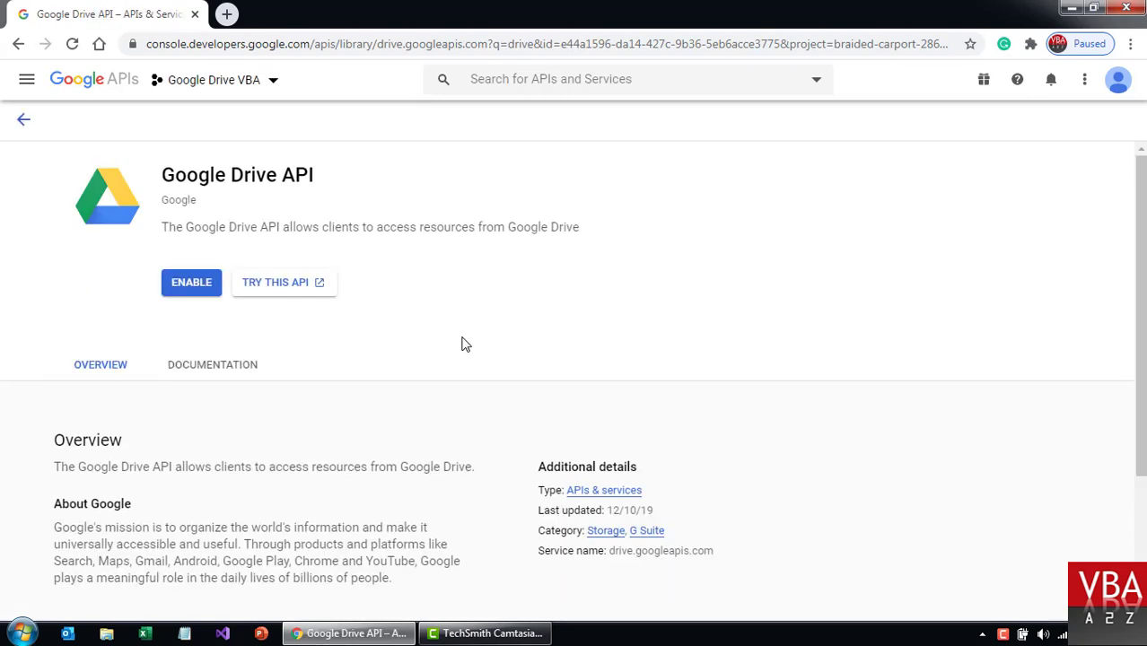
{"action": "left_click", "coordinate": [199, 288]}
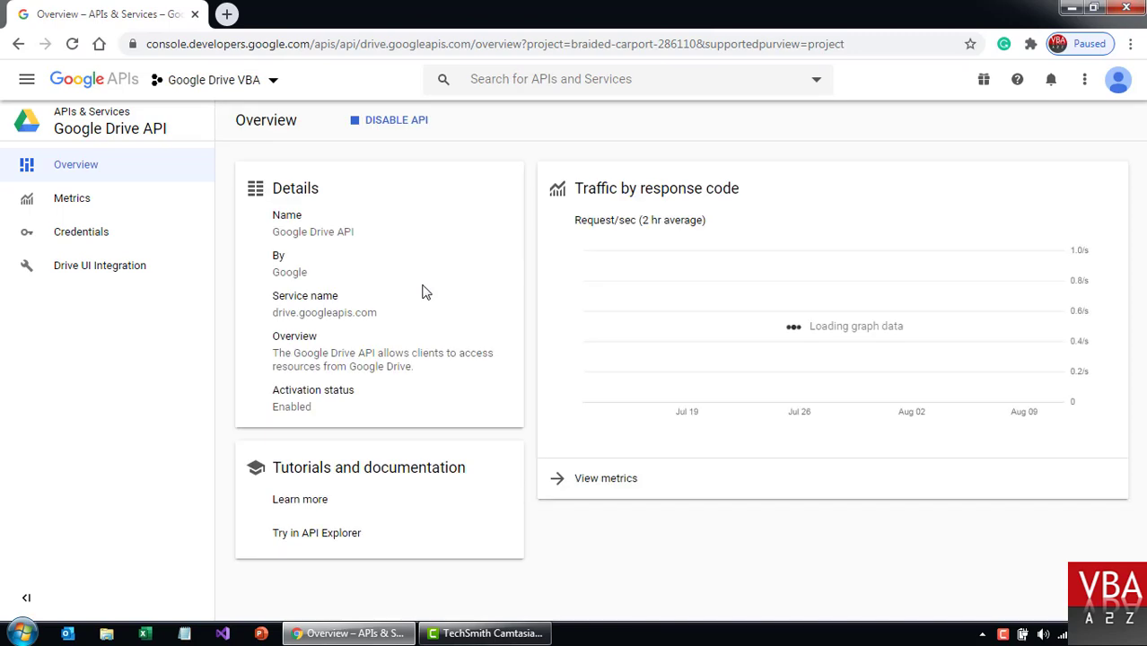
{"action": "scroll", "coordinate": [527, 321], "scroll_direction": "down", "scroll_amount": 1}
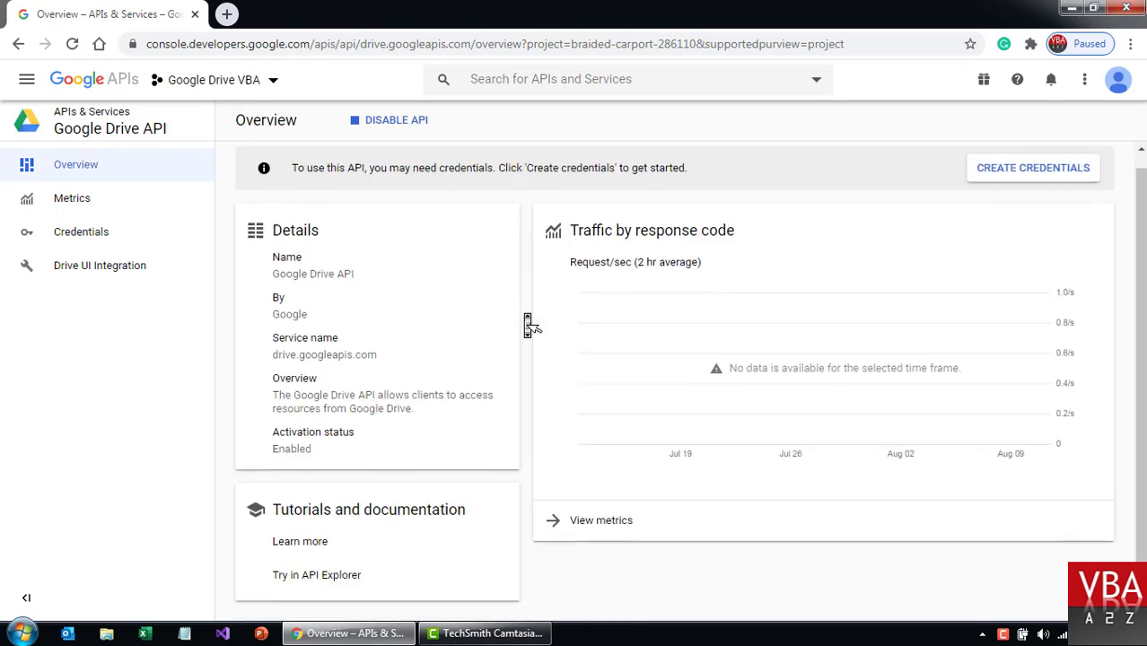
{"action": "scroll", "coordinate": [524, 318], "scroll_direction": "up", "scroll_amount": 1}
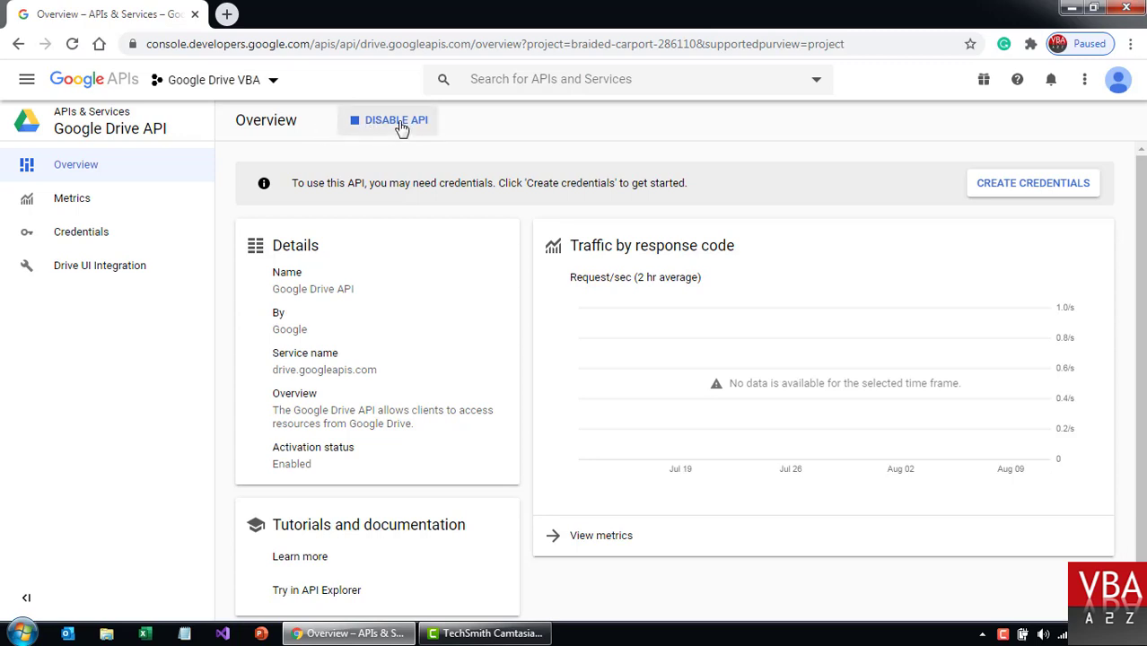
{"action": "scroll", "coordinate": [528, 289], "scroll_direction": "down", "scroll_amount": 1}
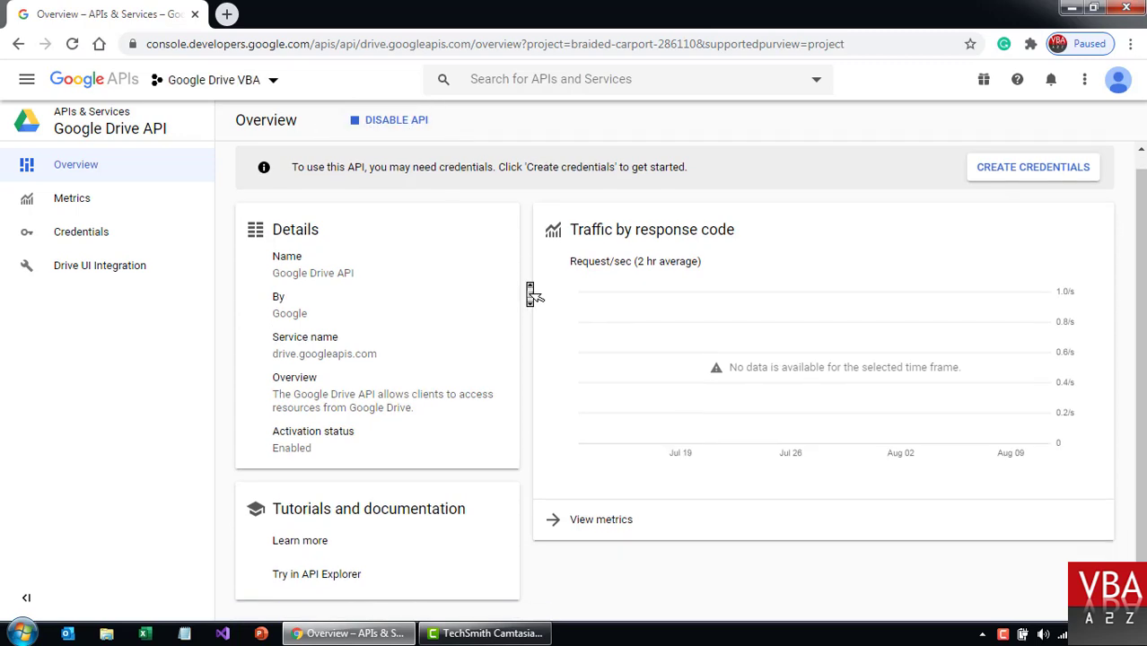
{"action": "scroll", "coordinate": [527, 289], "scroll_direction": "up", "scroll_amount": 1}
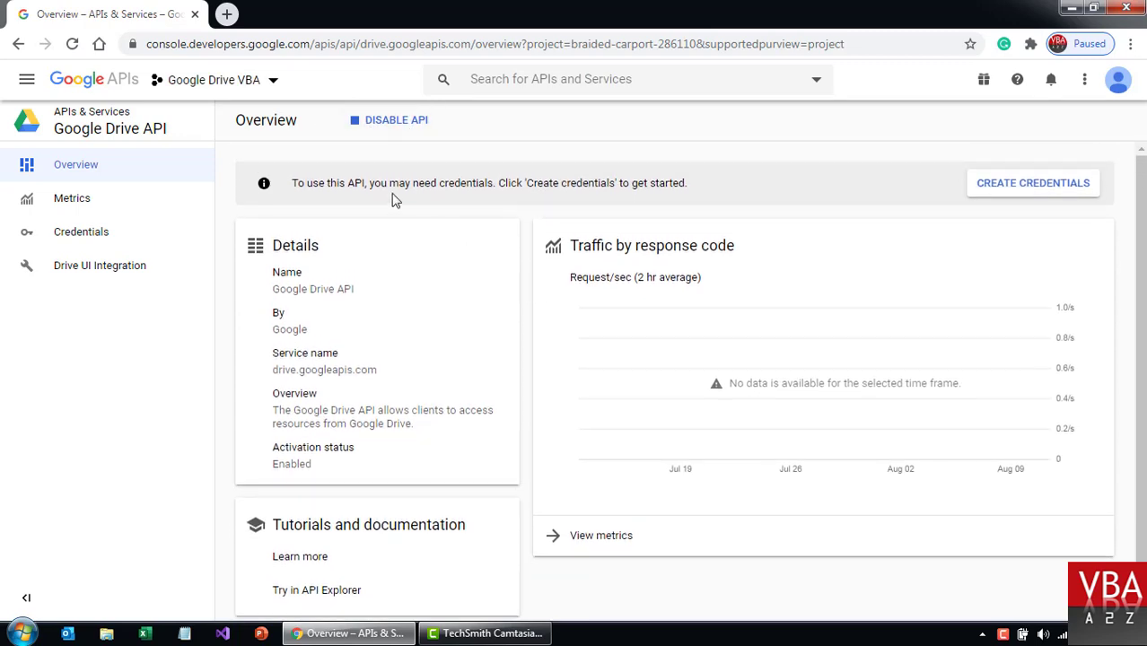
Start the Add credentials wizard, inspect its API list, then go to the OAuth consent screen.
{"action": "left_click", "coordinate": [1035, 187]}
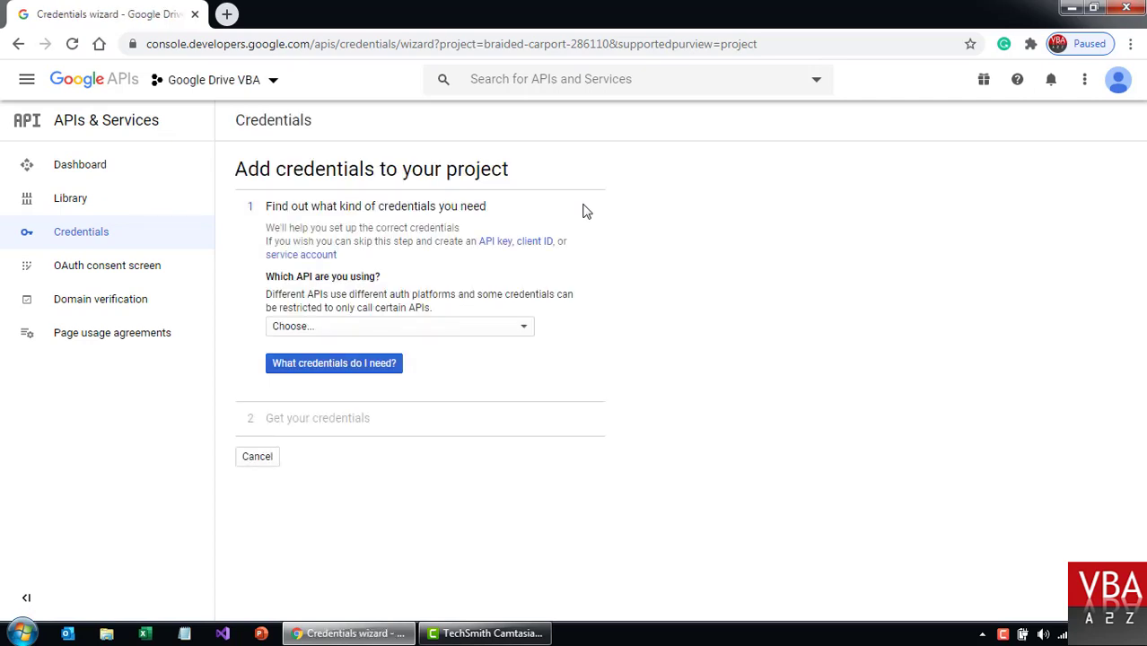
{"action": "left_click", "coordinate": [526, 330]}
{"action": "left_click", "coordinate": [756, 294]}
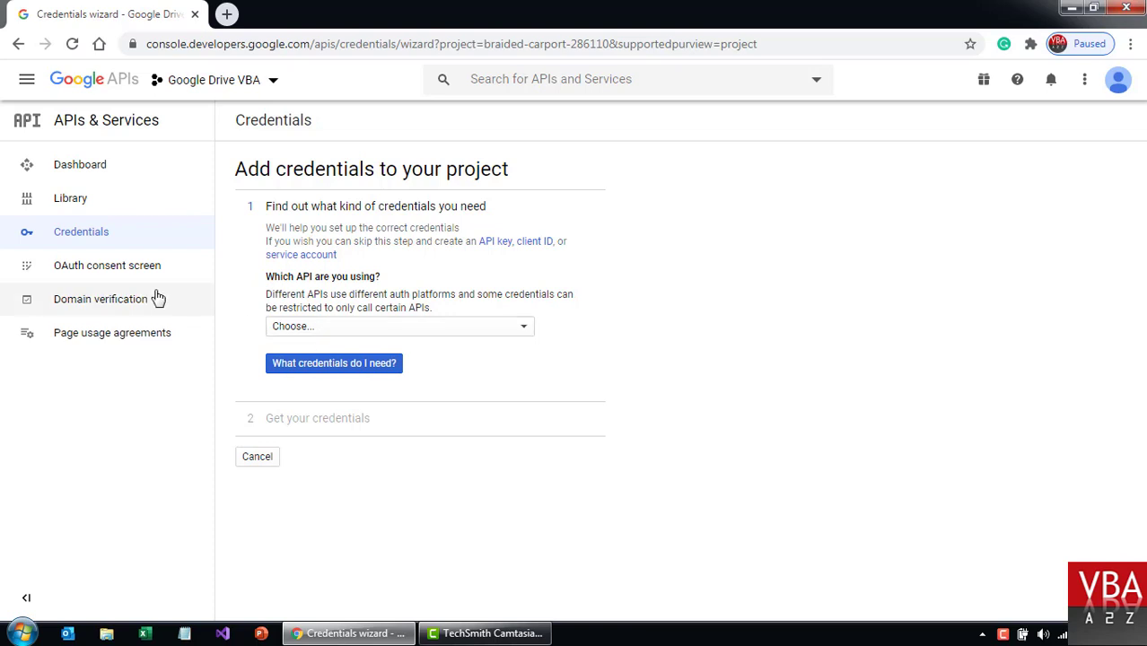
{"action": "left_click", "coordinate": [137, 269]}
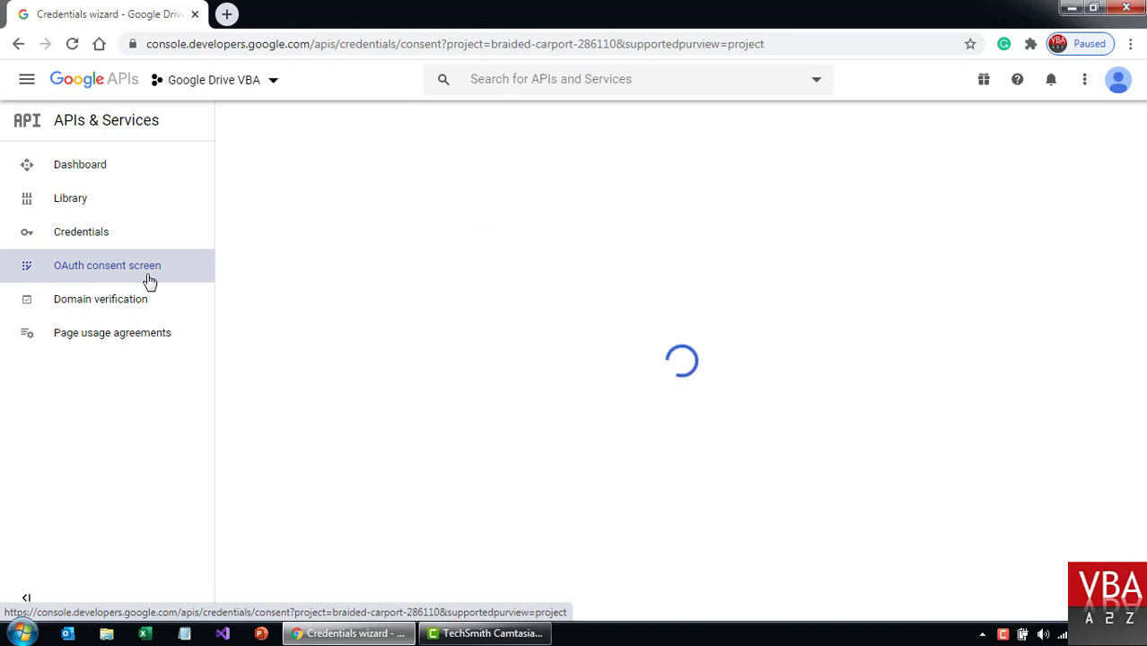
Choose External as the OAuth consent screen's user type and highlight its description.
{"action": "mouse_move", "coordinate": [318, 328]}
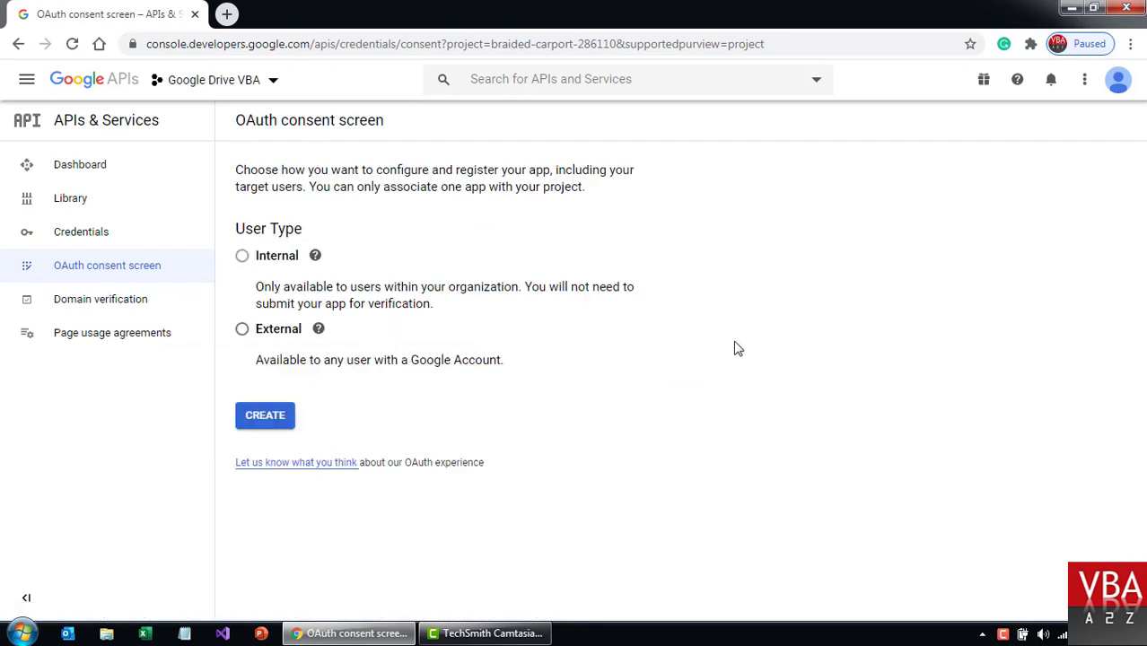
{"action": "mouse_move", "coordinate": [252, 262]}
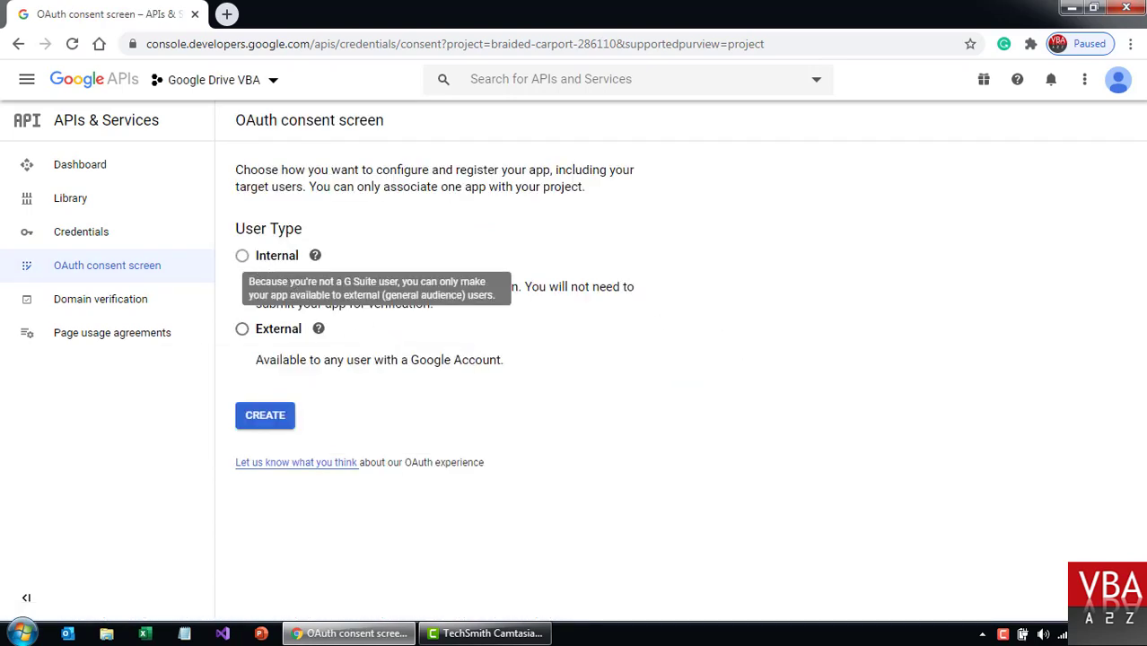
{"action": "left_click", "coordinate": [242, 329]}
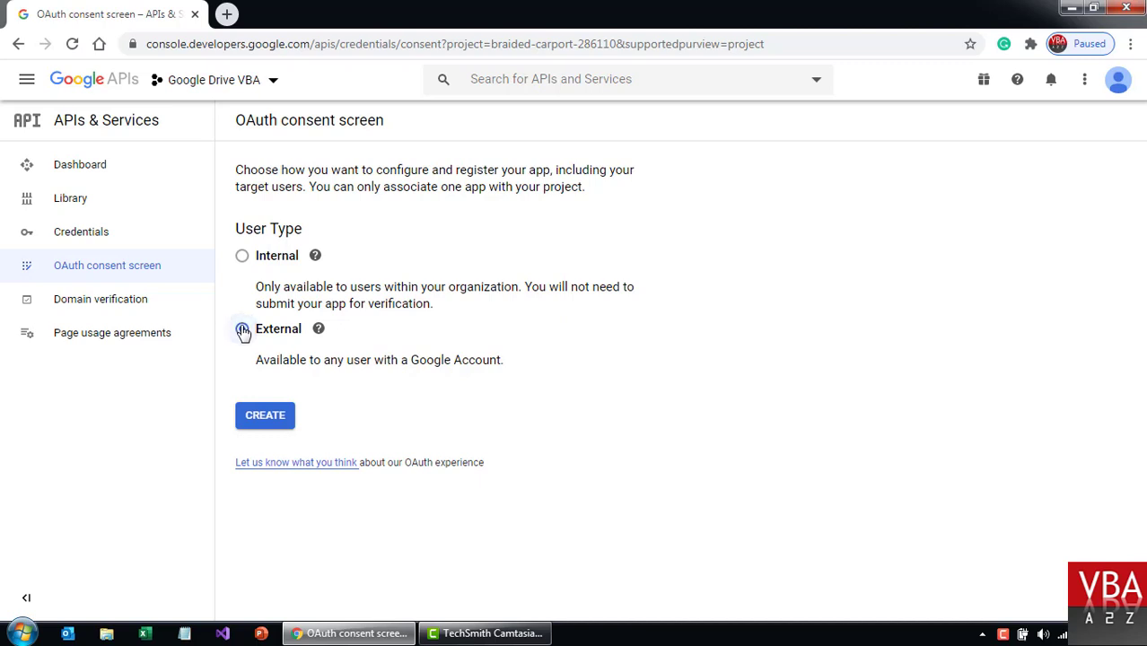
{"action": "left_click_drag", "start_coordinate": [281, 359], "coordinate": [478, 354]}
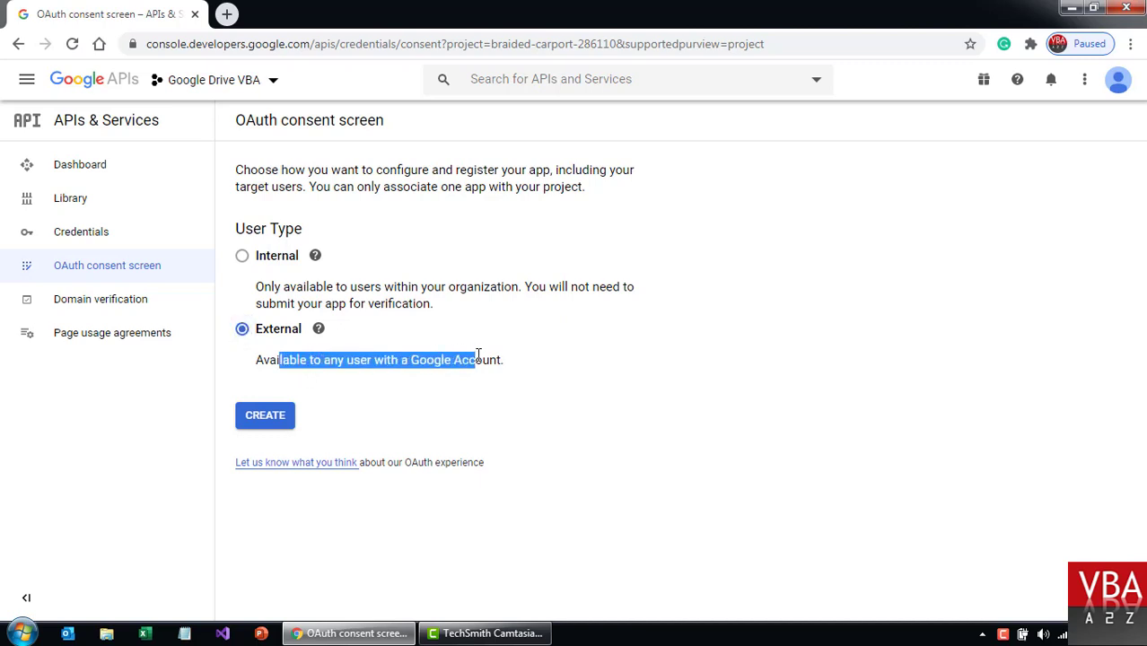
{"action": "left_click", "coordinate": [478, 354]}
{"action": "left_click_drag", "start_coordinate": [271, 363], "coordinate": [499, 353]}
{"action": "left_click", "coordinate": [499, 352]}
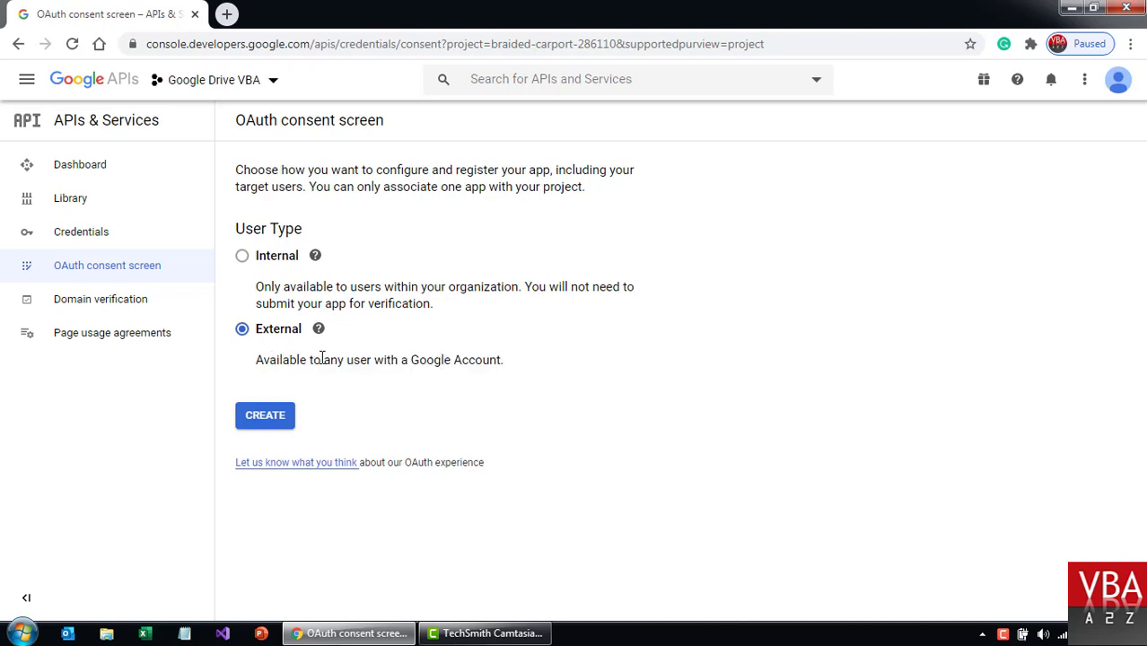
Create the External consent screen and name the application 'Google Drive Demo VBA'.
{"action": "left_click", "coordinate": [269, 420]}
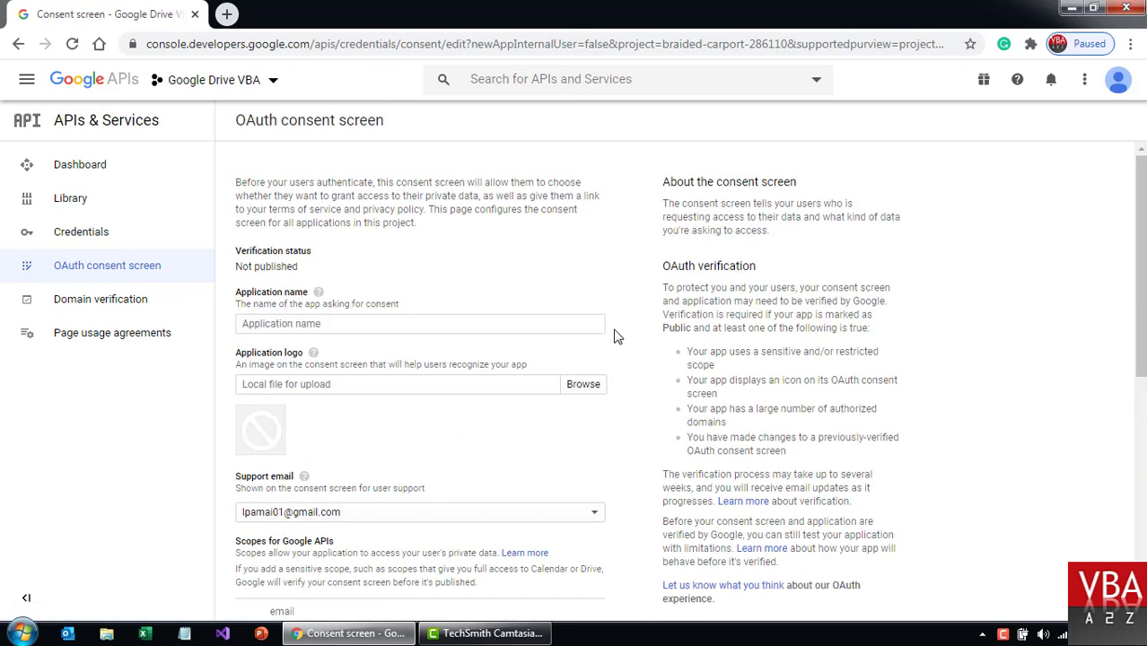
{"action": "left_click", "coordinate": [556, 325]}
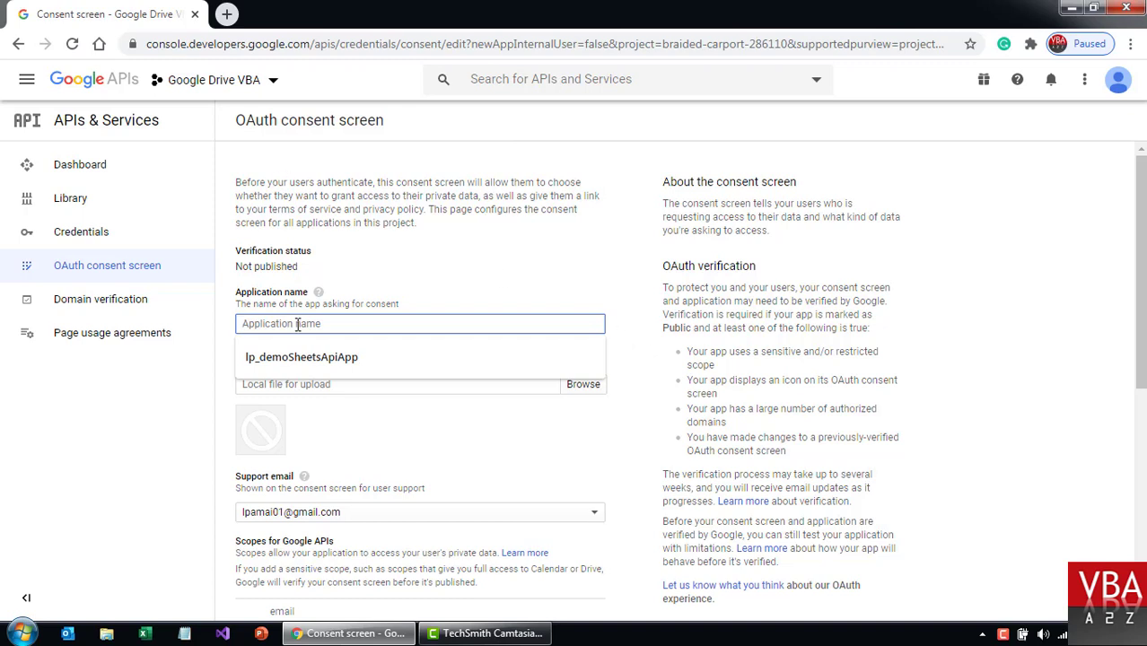
{"action": "type", "text": "Google Drive Demo VBA"}
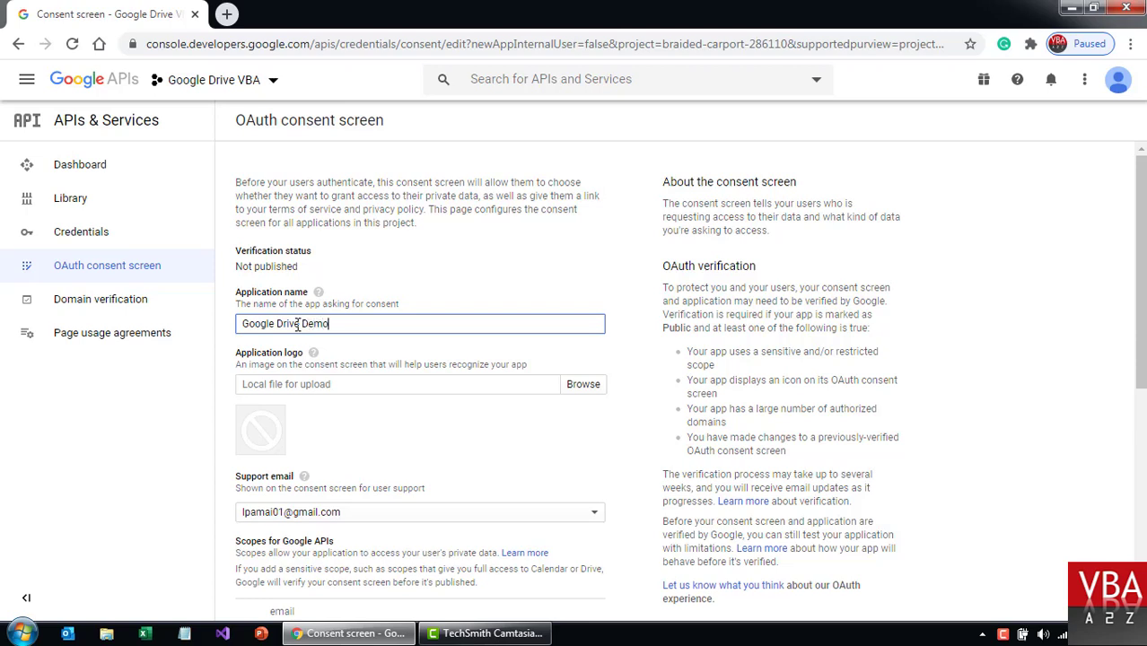
{"action": "left_click", "coordinate": [625, 340]}
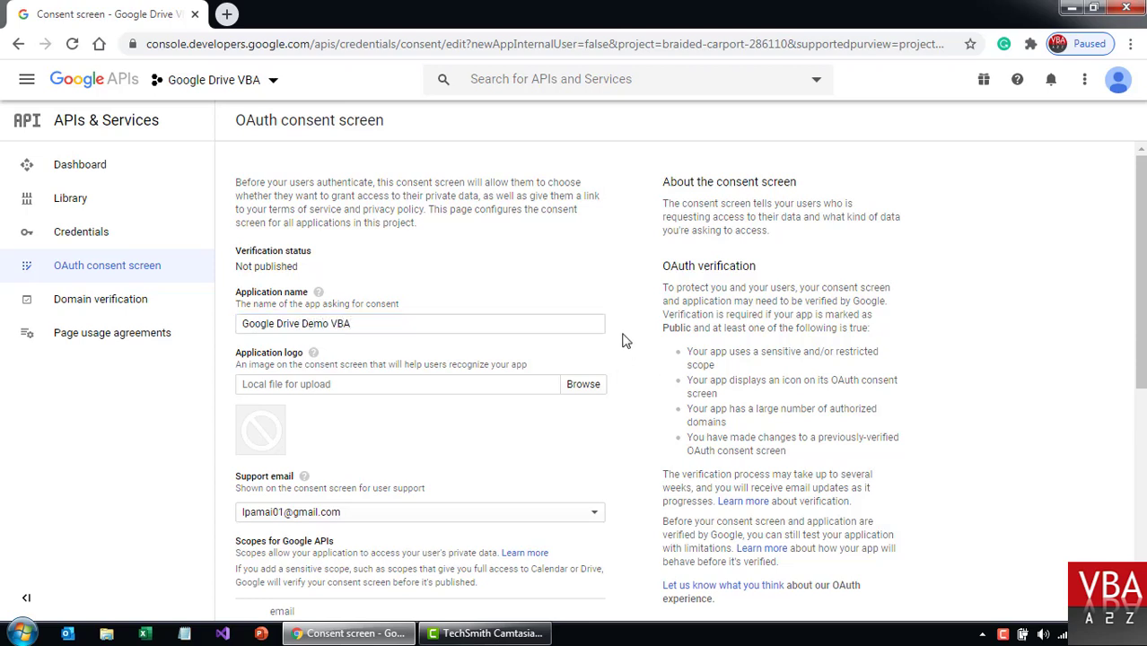
Upload 1.JPG as the application logo and scroll down to the Save button.
{"action": "left_click", "coordinate": [583, 385]}
{"action": "left_click", "coordinate": [306, 158]}
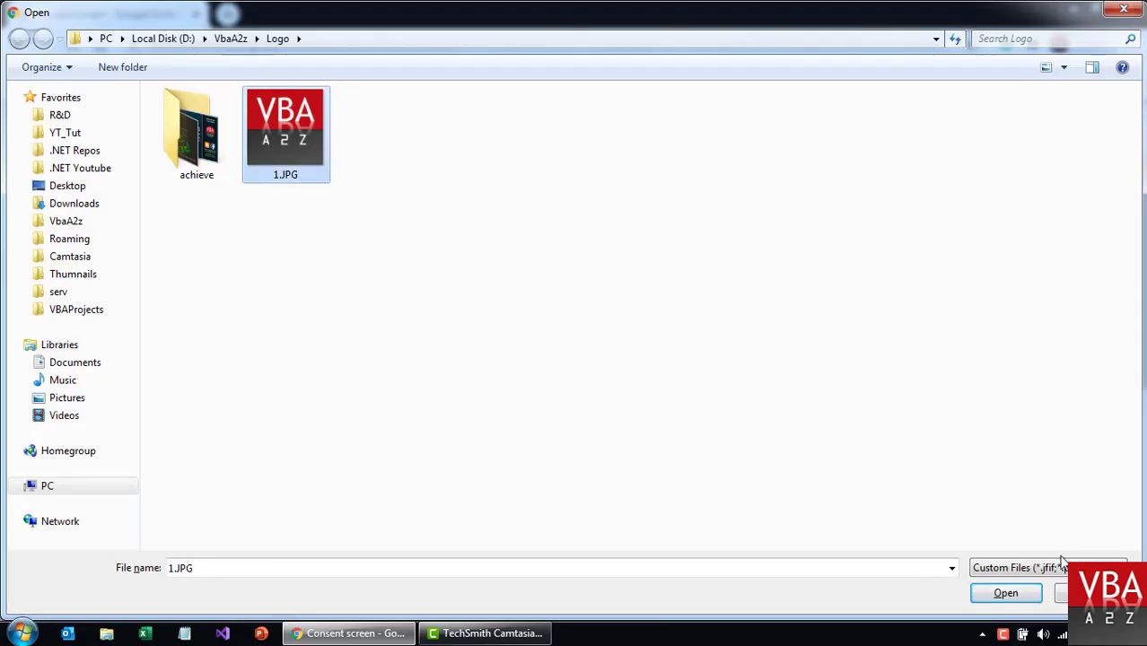
{"action": "left_click", "coordinate": [1010, 592]}
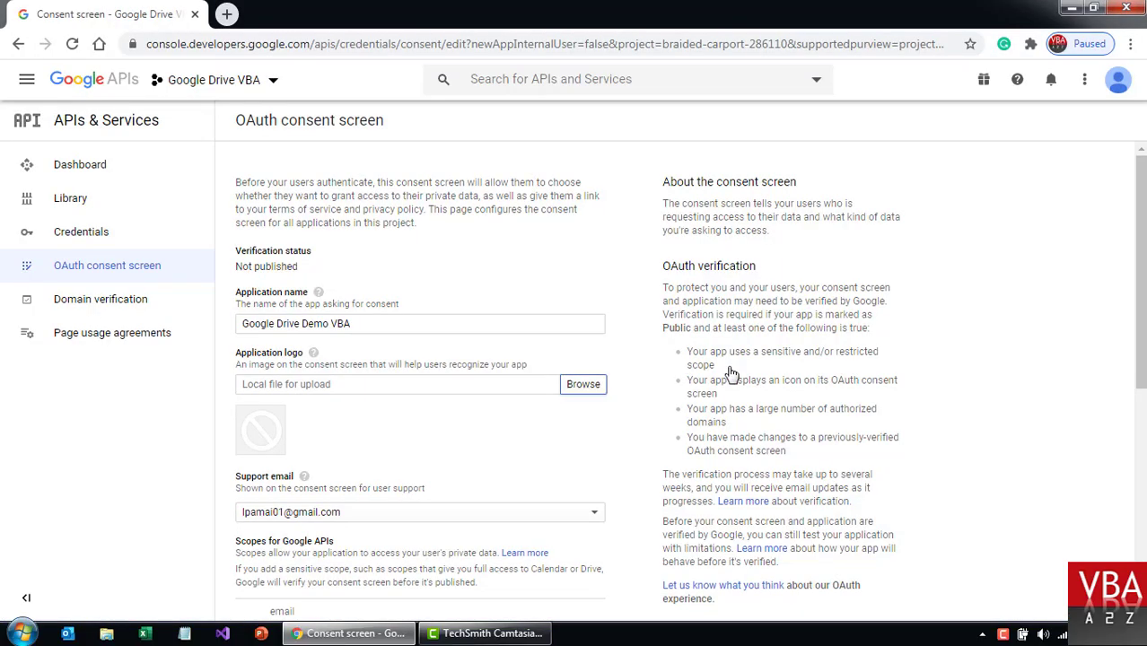
{"action": "middle_click", "coordinate": [642, 334]}
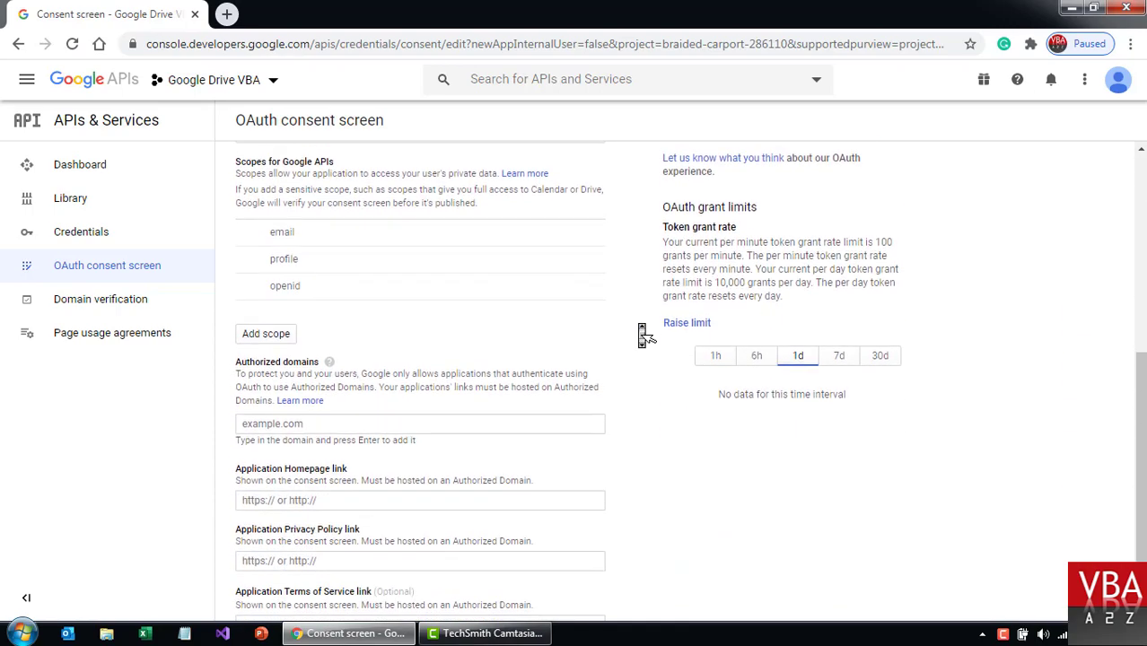
{"action": "middle_click", "coordinate": [645, 434]}
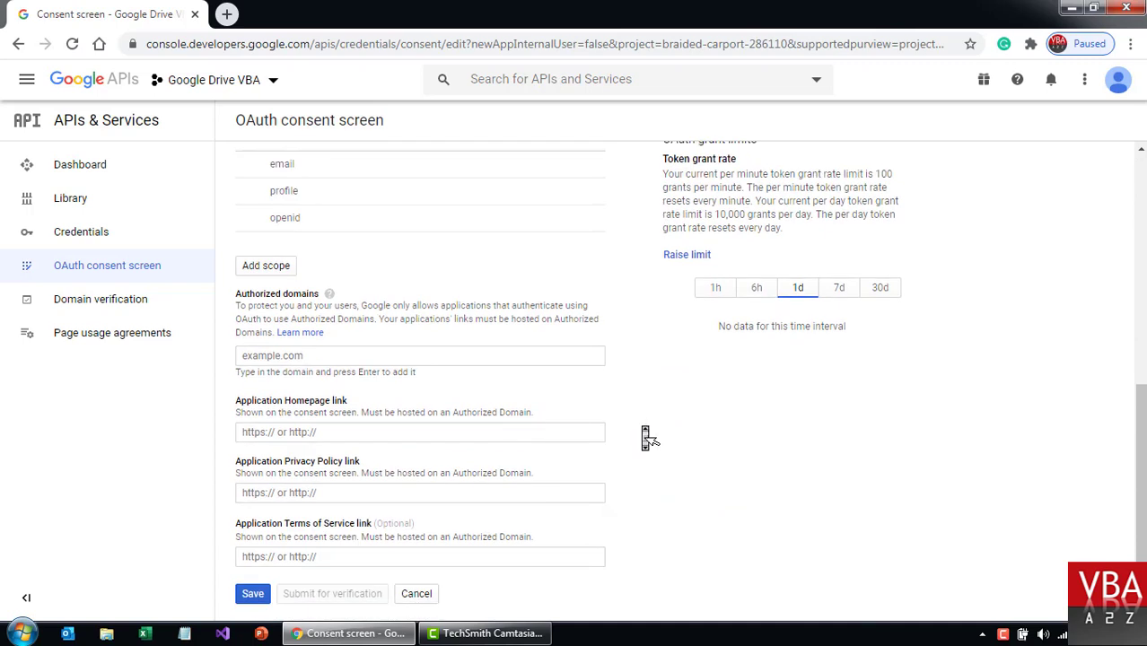
{"action": "middle_click", "coordinate": [646, 433]}
Save the consent screen, go to Credentials and list the credential types available.
{"action": "left_click", "coordinate": [252, 593]}
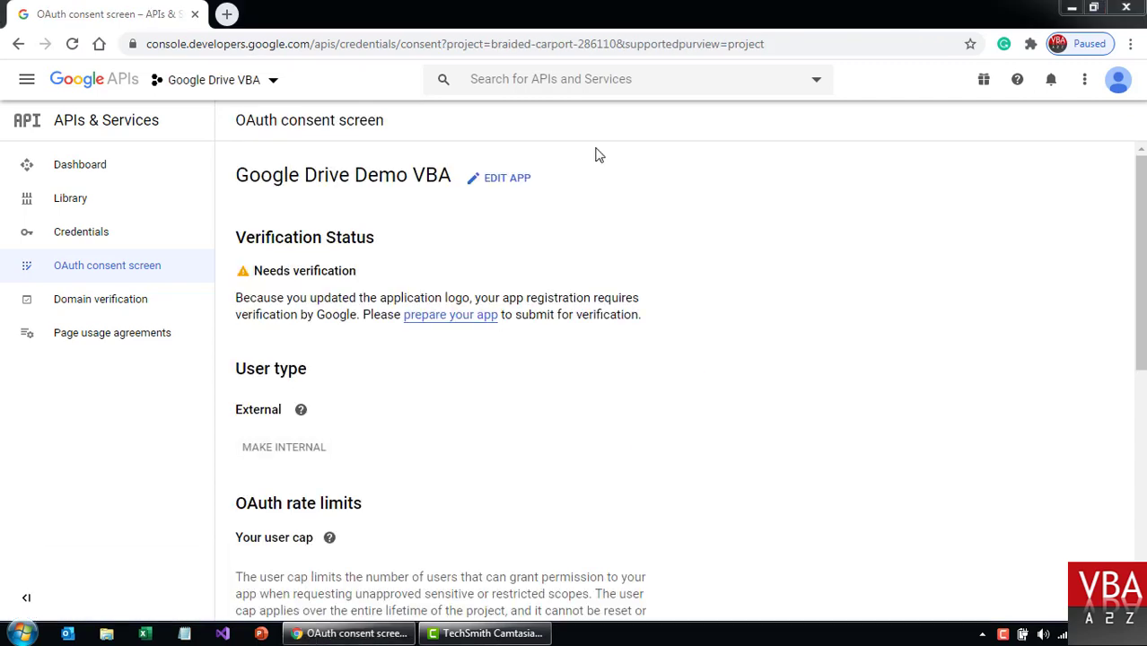
{"action": "left_click", "coordinate": [116, 238]}
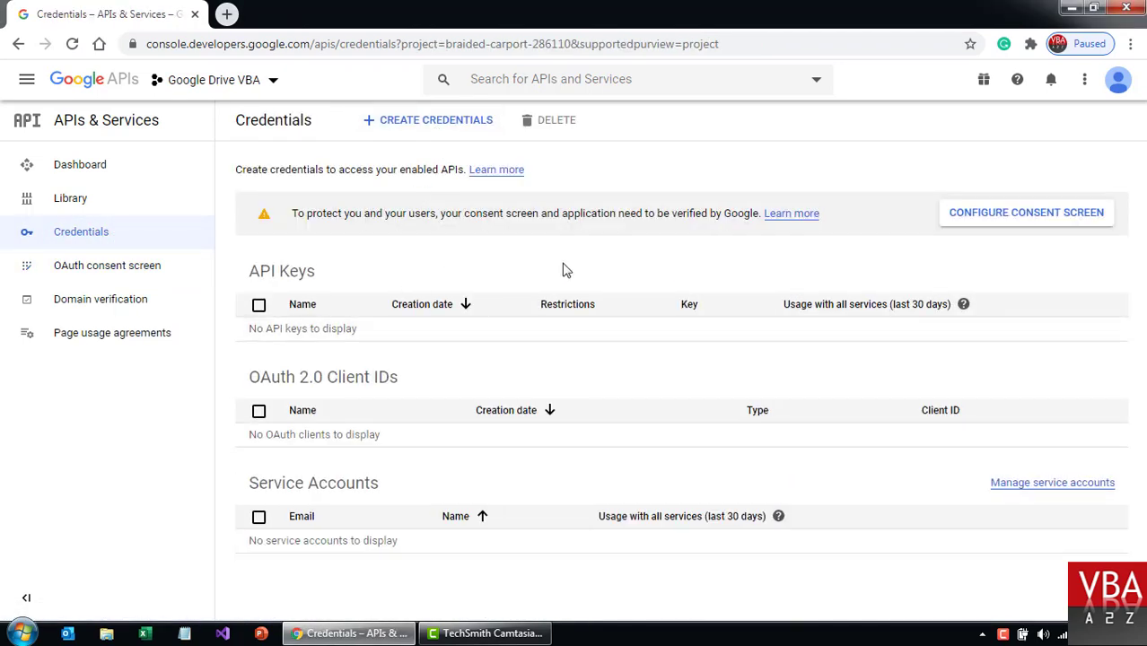
{"action": "left_click", "coordinate": [466, 128]}
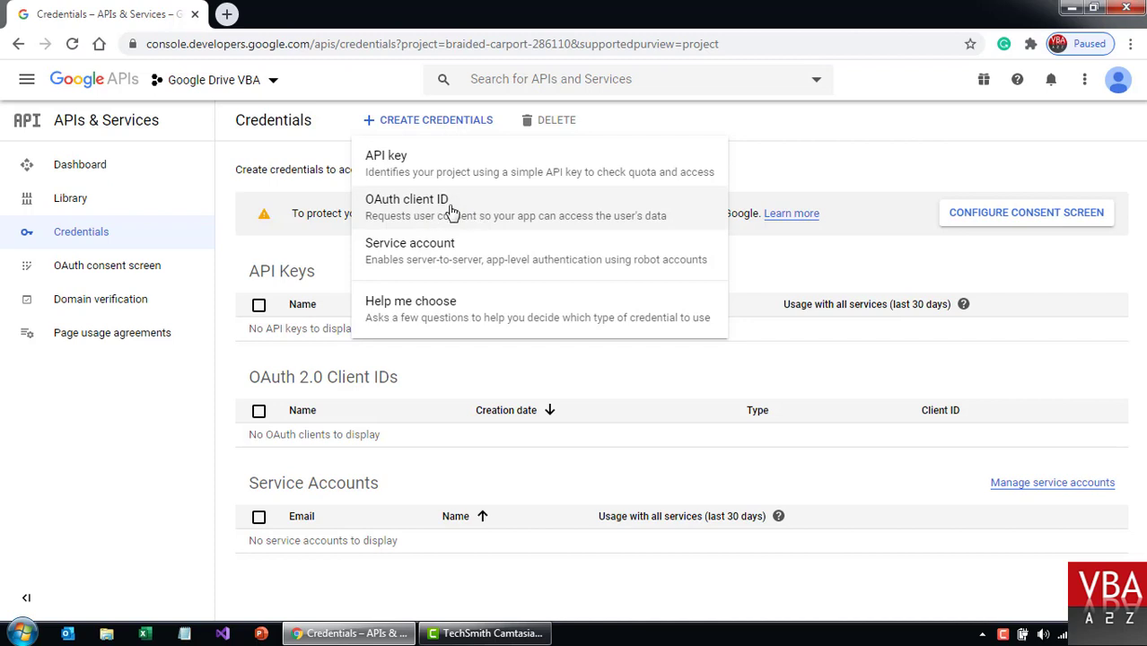
Create a Desktop app OAuth client ID named VBA-User.
{"action": "left_click", "coordinate": [429, 216]}
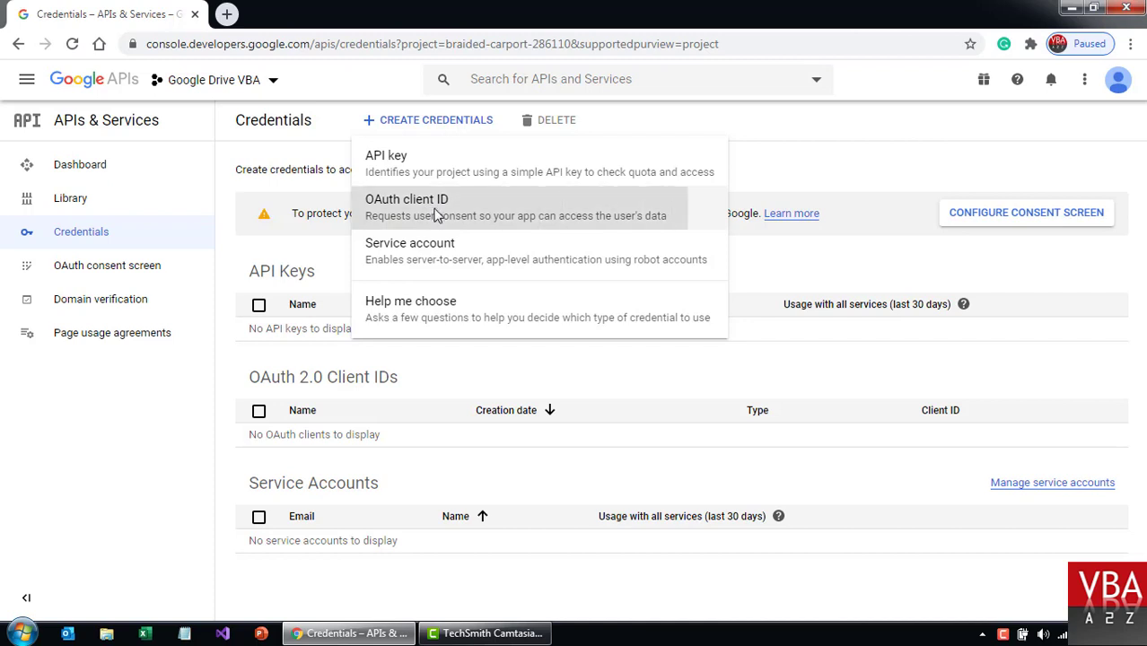
{"action": "left_click", "coordinate": [387, 252]}
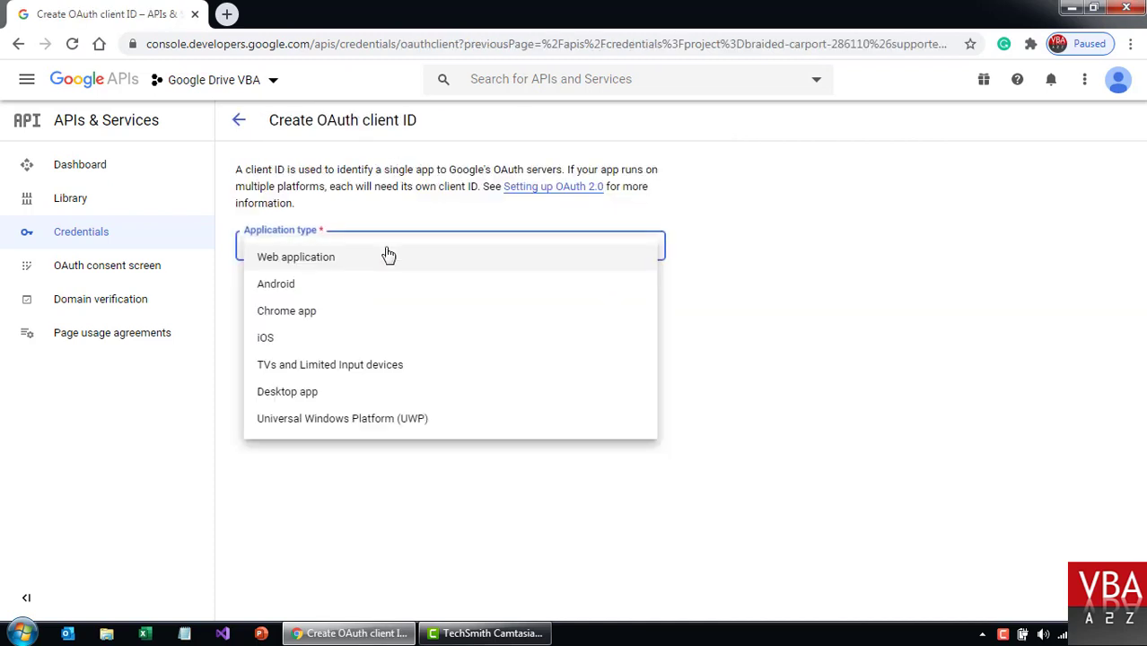
{"action": "left_click", "coordinate": [309, 397]}
{"action": "left_click", "coordinate": [388, 318]}
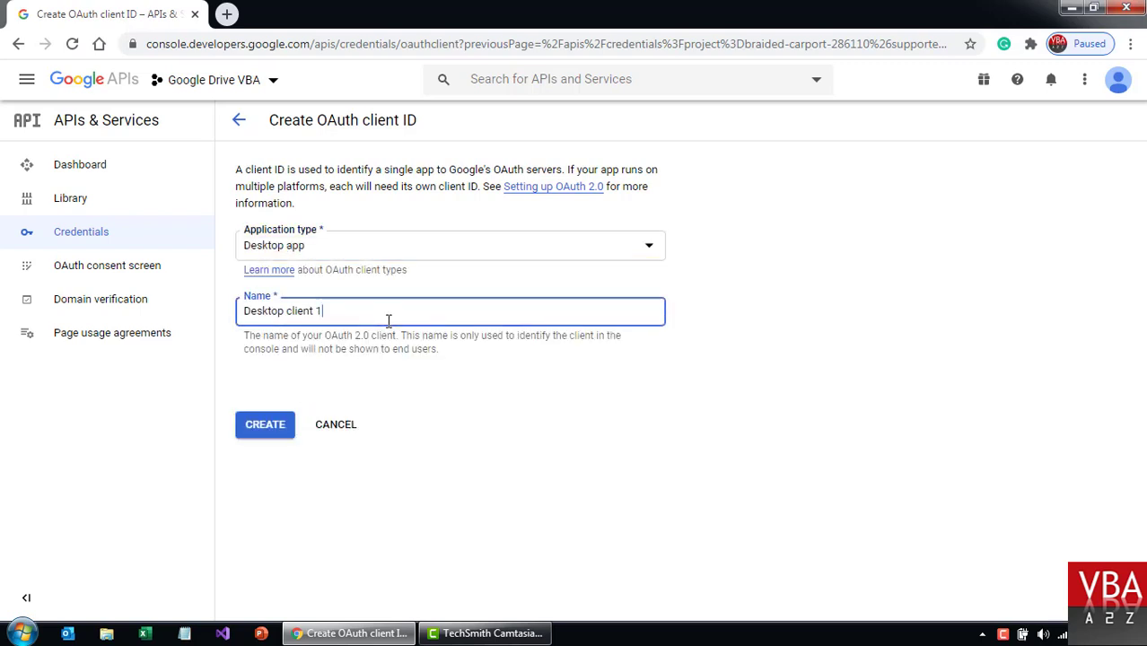
{"action": "key", "text": "ctrl+a"}
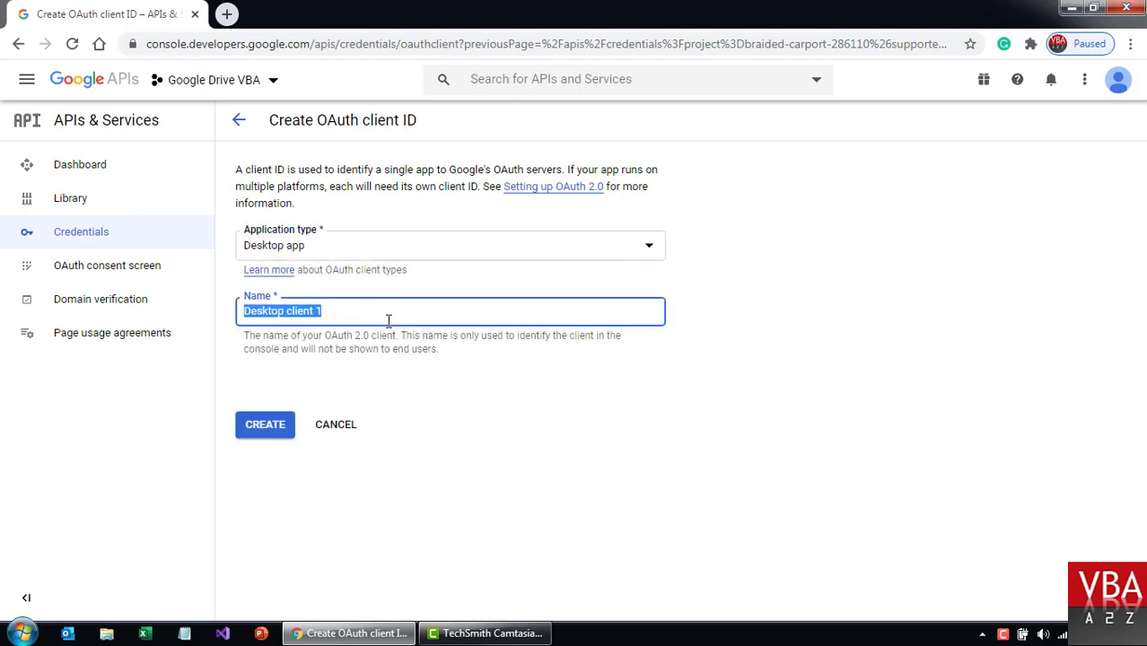
{"action": "type", "text": "VBA-User"}
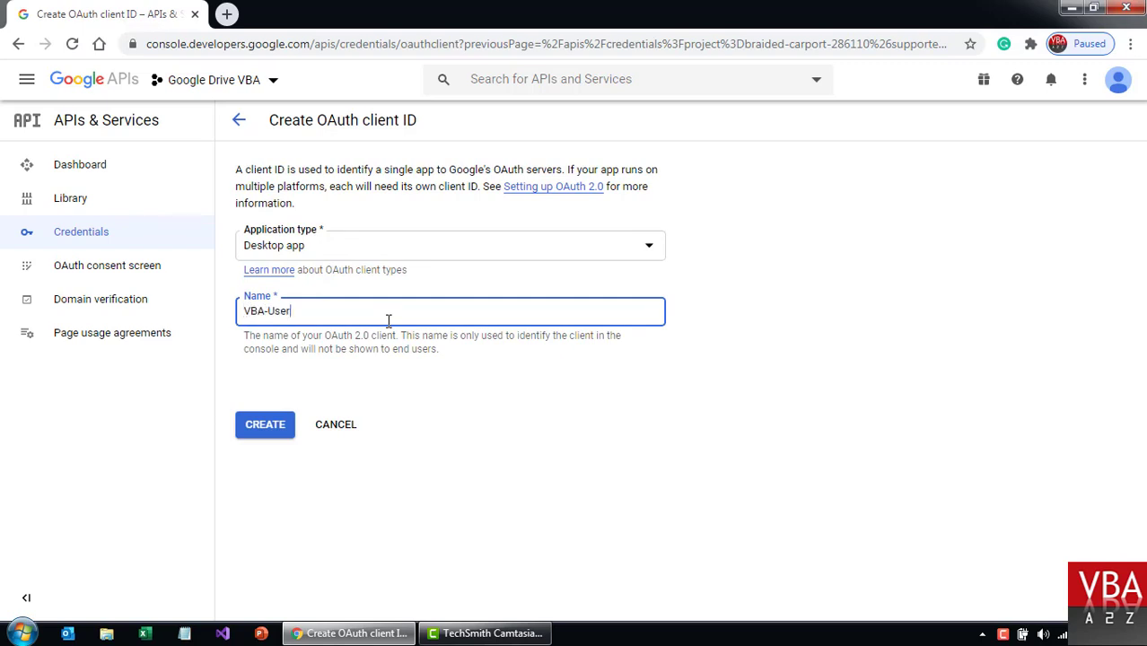
{"action": "left_click", "coordinate": [279, 429]}
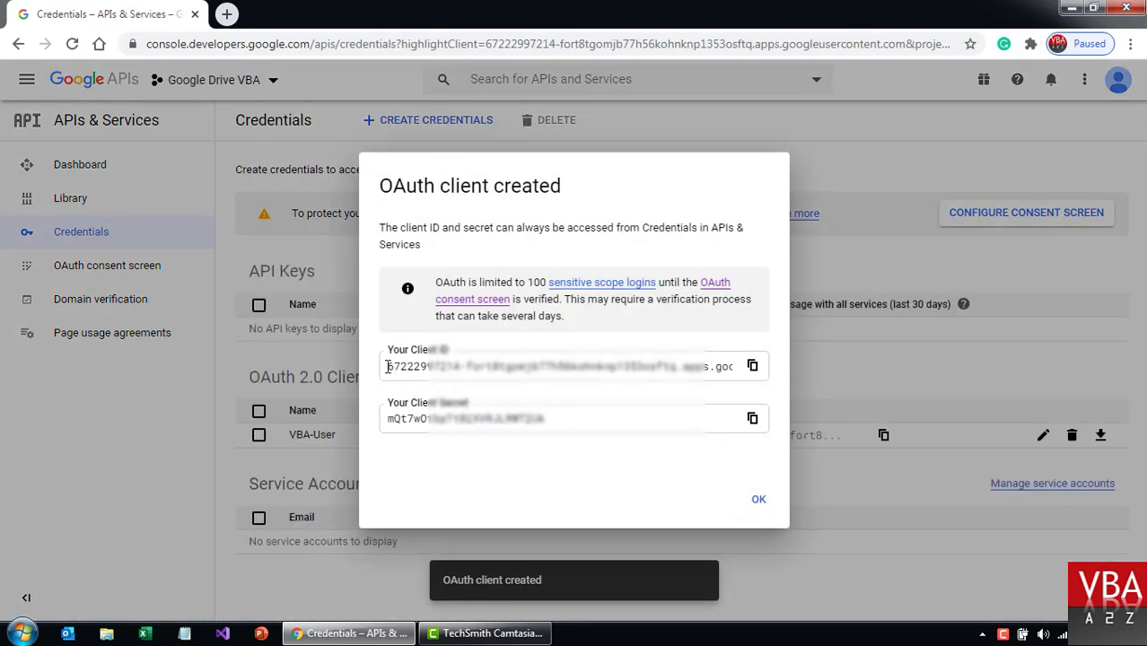
Dismiss the client-created confirmation and download VBA-User's client secret JSON file.
{"action": "left_click_drag", "start_coordinate": [388, 366], "coordinate": [524, 421]}
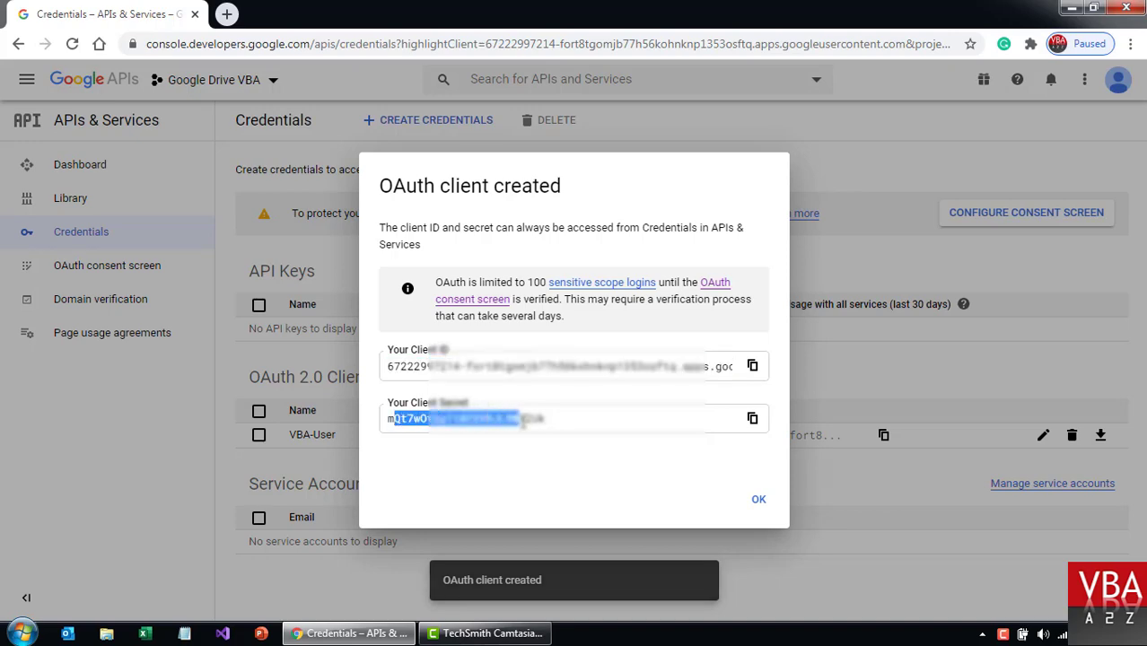
{"action": "left_click", "coordinate": [524, 421]}
{"action": "left_click", "coordinate": [758, 502]}
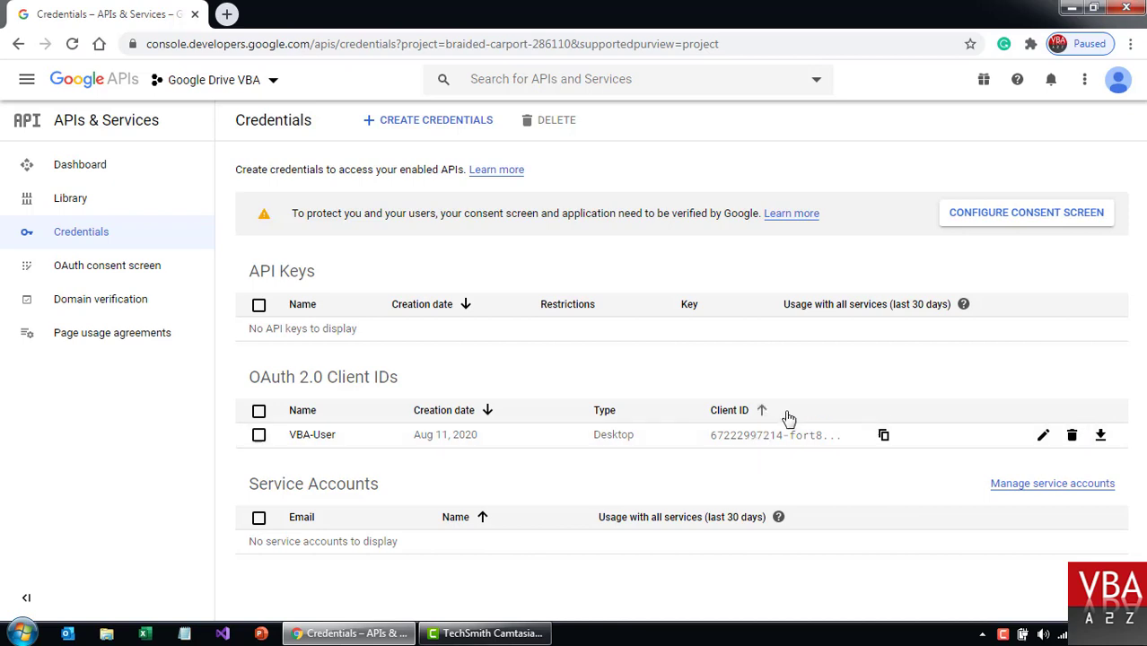
{"action": "left_click", "coordinate": [1101, 445]}
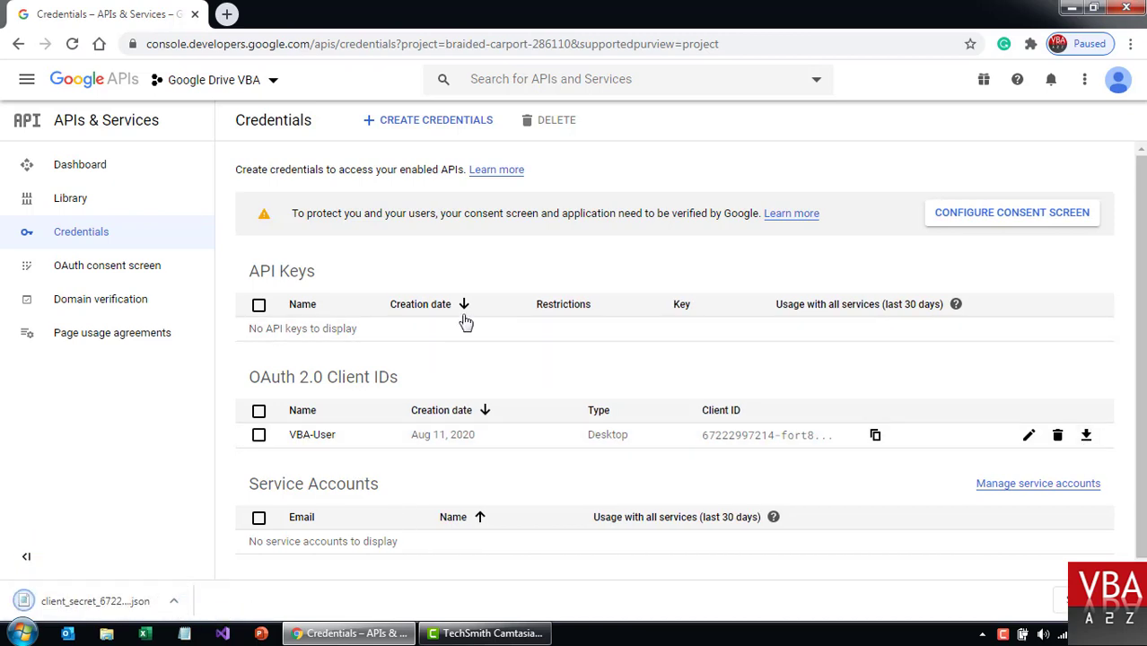
Create a service account named 'VBA Demo Service', keeping the auto-filled ID vba-demo-service.
{"action": "left_click", "coordinate": [456, 125]}
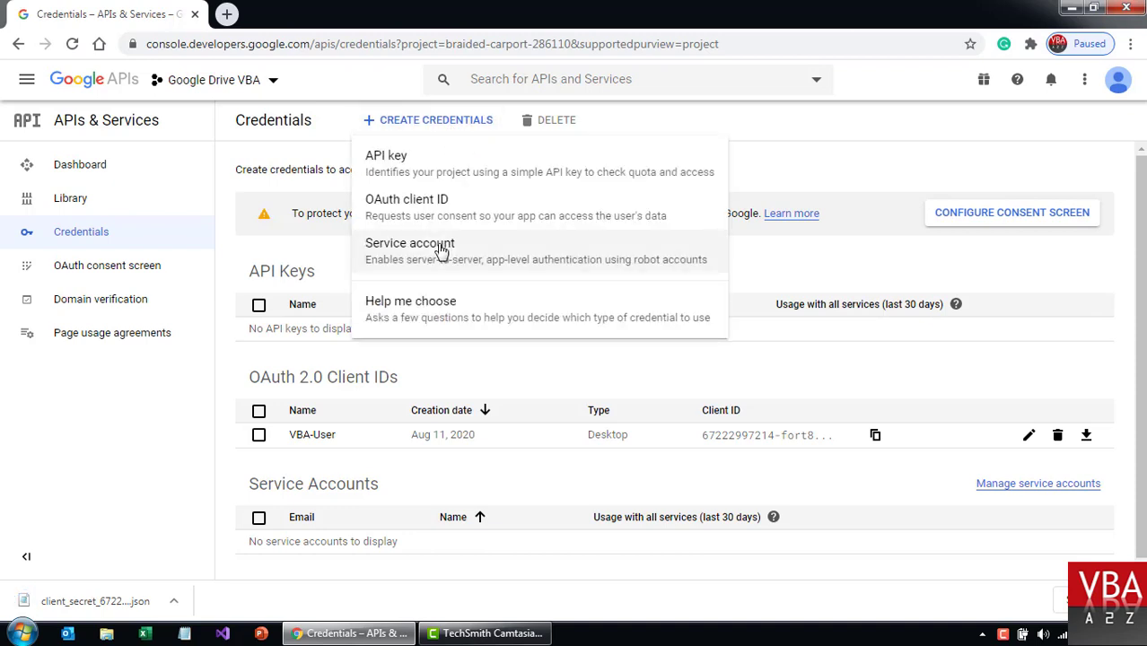
{"action": "left_click", "coordinate": [439, 251]}
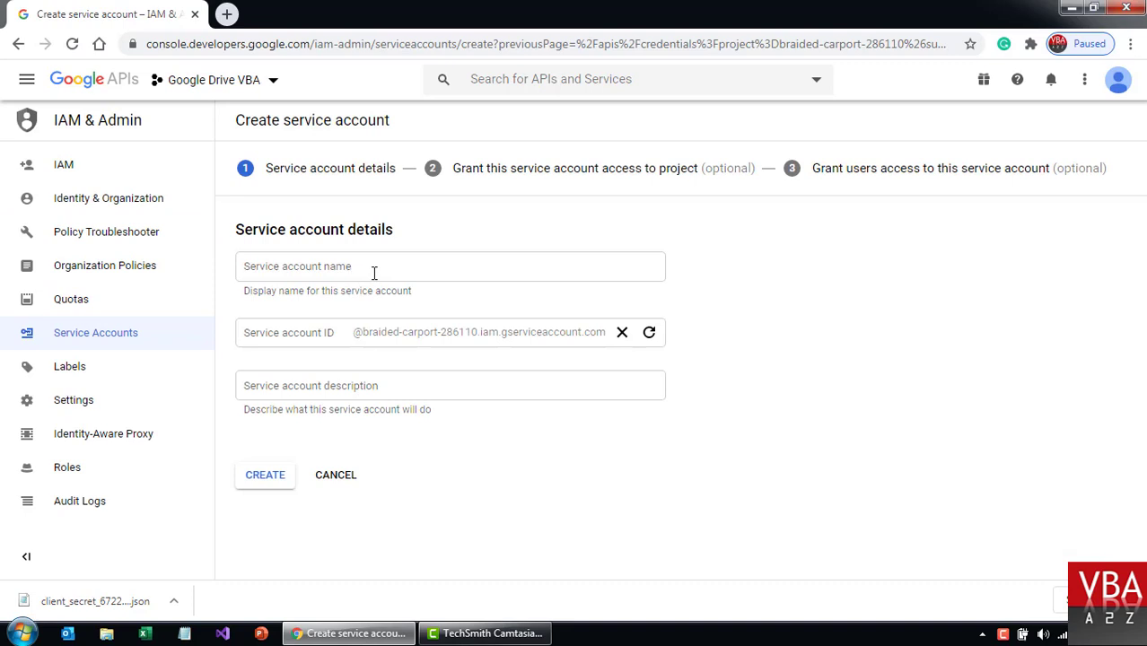
{"action": "left_click", "coordinate": [373, 271]}
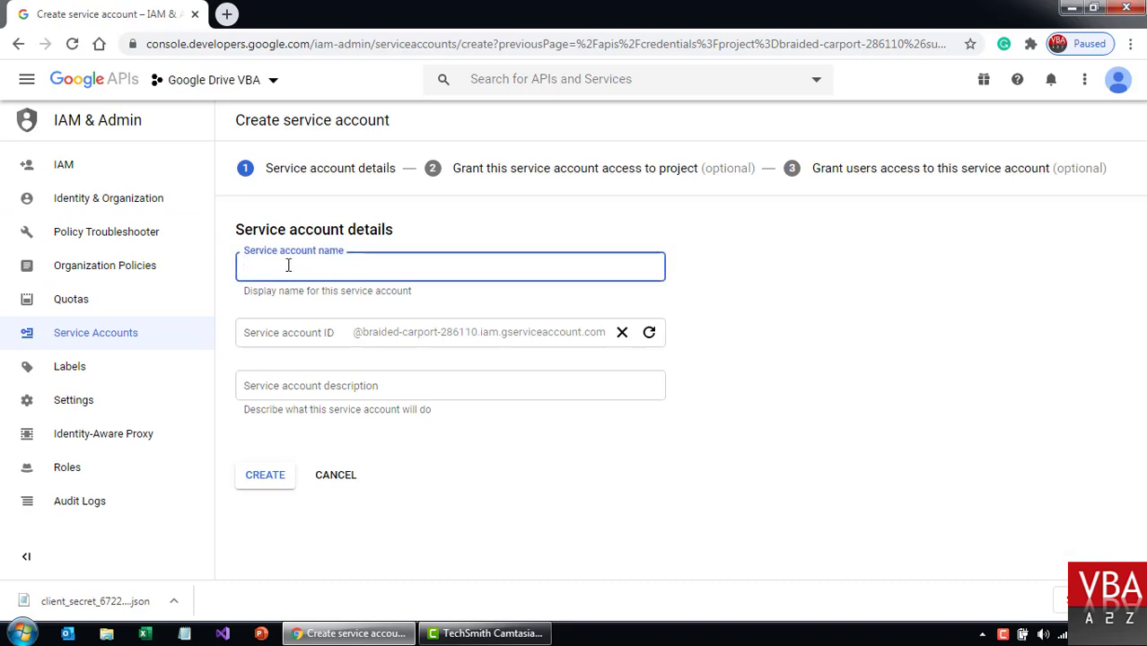
{"action": "type", "text": "VBA Demo Service"}
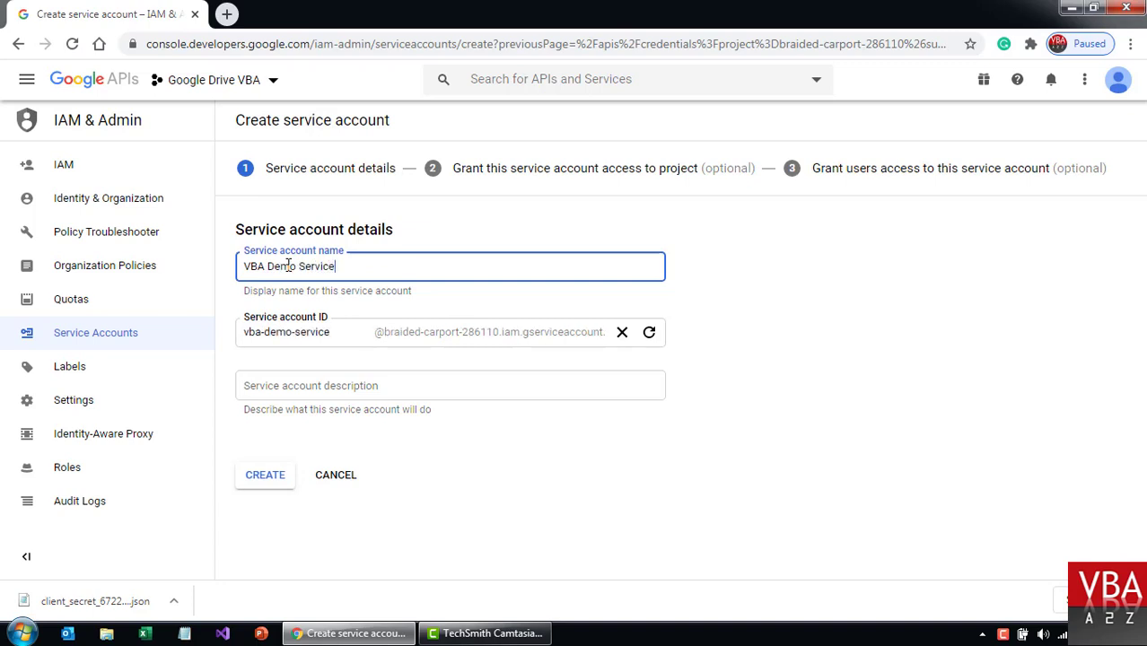
{"action": "left_click_drag", "start_coordinate": [246, 332], "coordinate": [341, 335]}
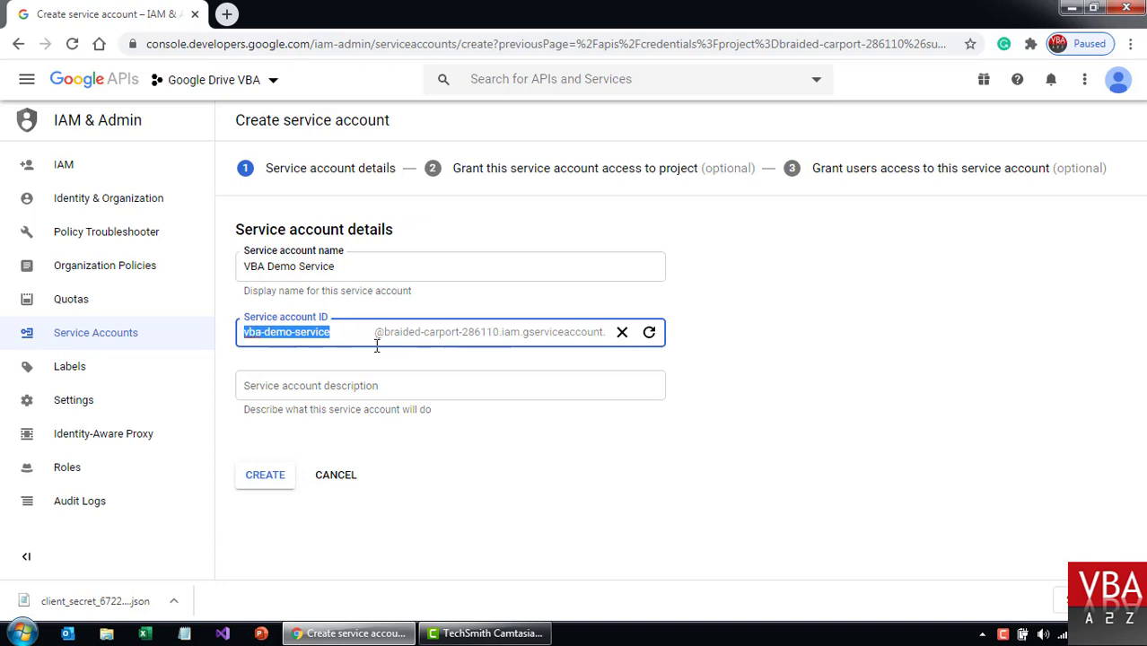
{"action": "left_click", "coordinate": [317, 385]}
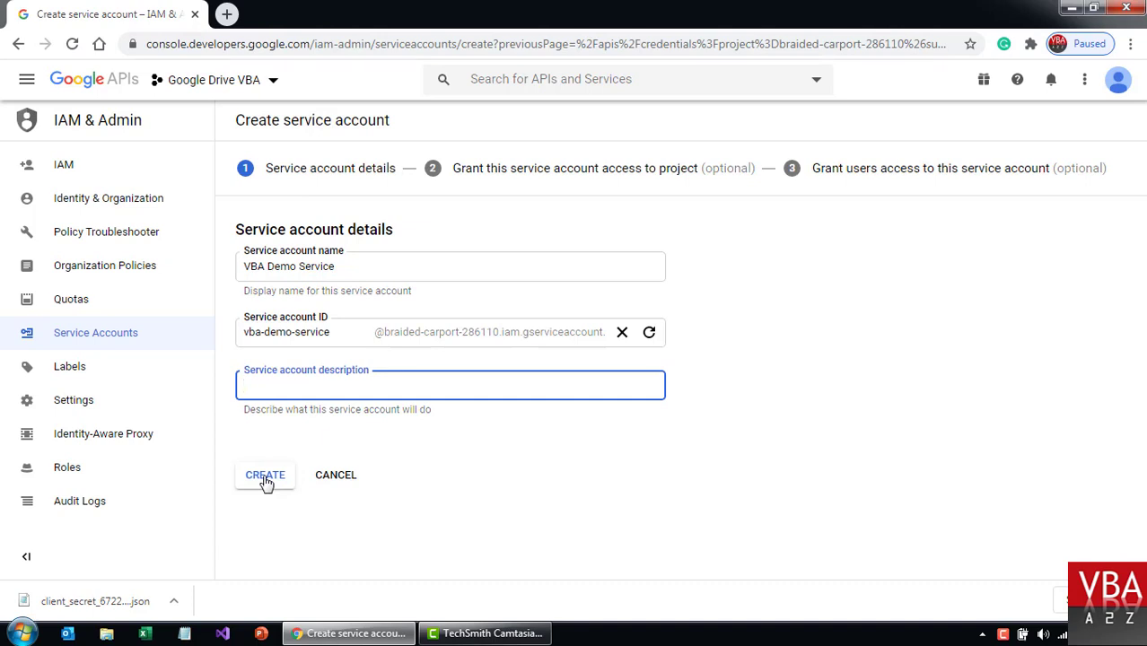
{"action": "left_click", "coordinate": [265, 475]}
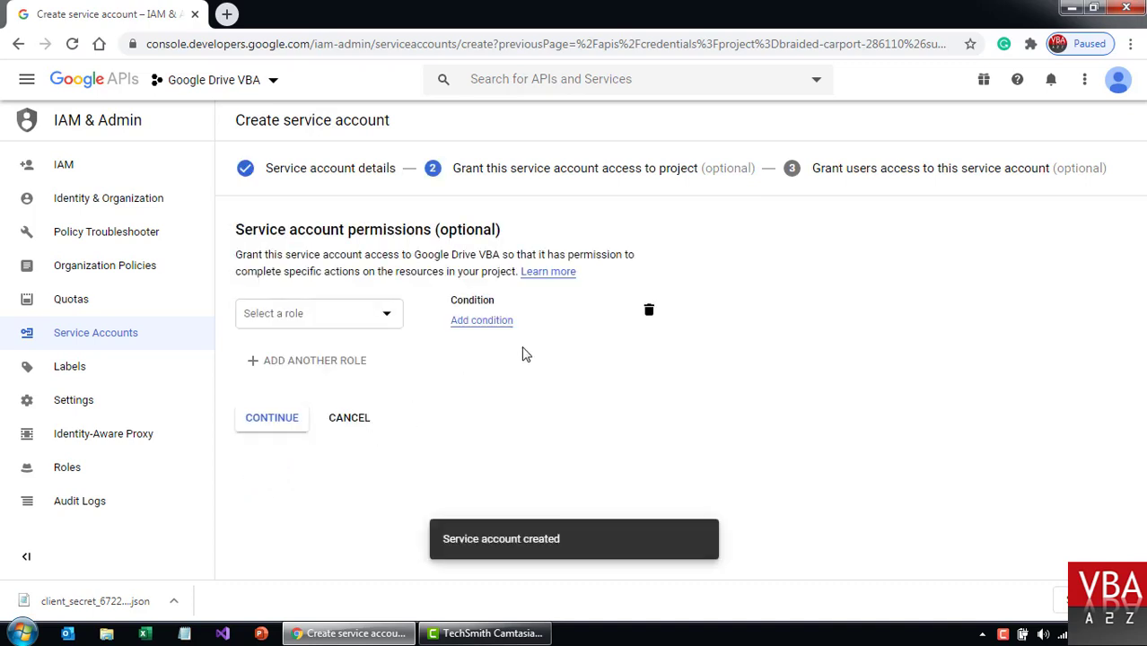
Grant VBA Demo Service the project Owner role, review its Owner permissions, and finish setup.
{"action": "left_click", "coordinate": [384, 315]}
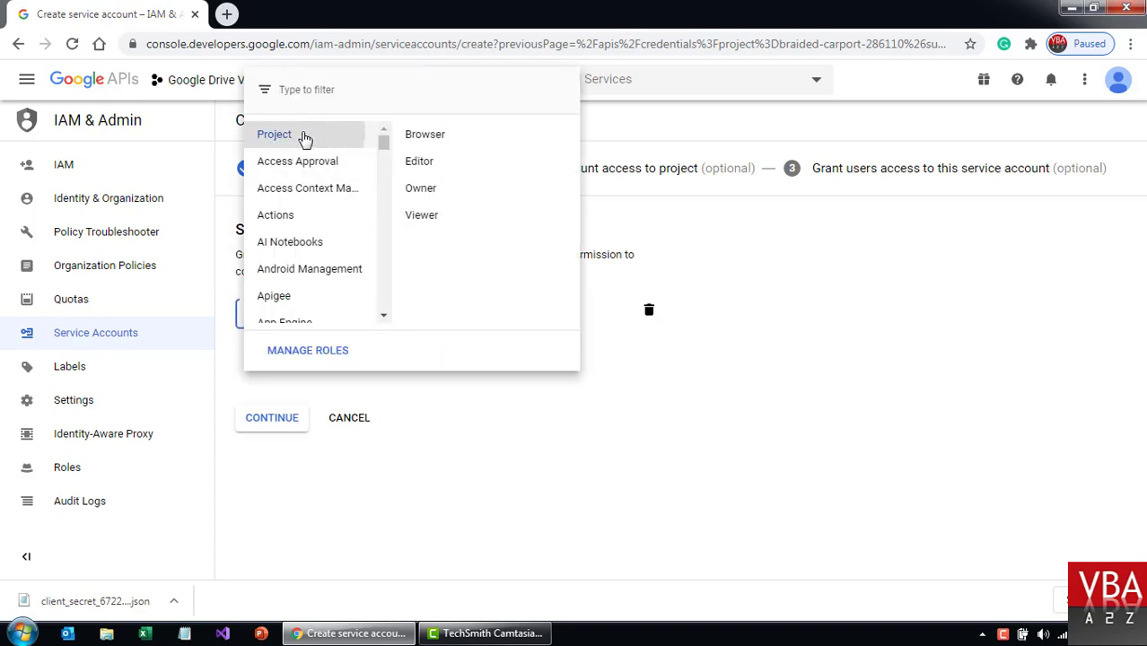
{"action": "left_click", "coordinate": [439, 191]}
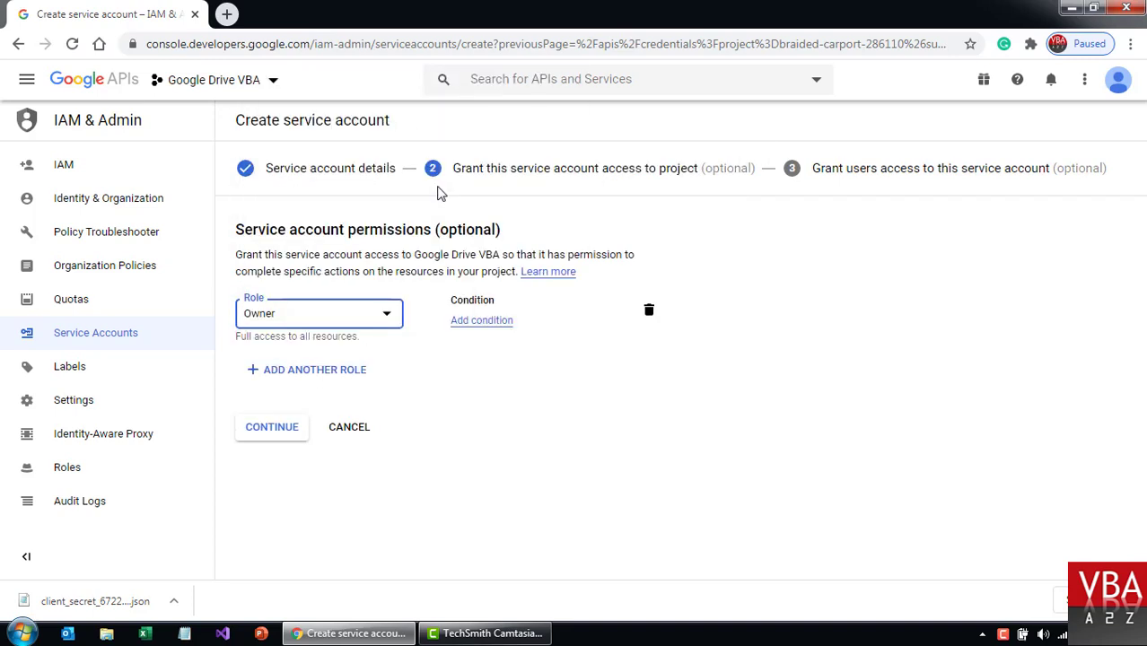
{"action": "left_click", "coordinate": [273, 431]}
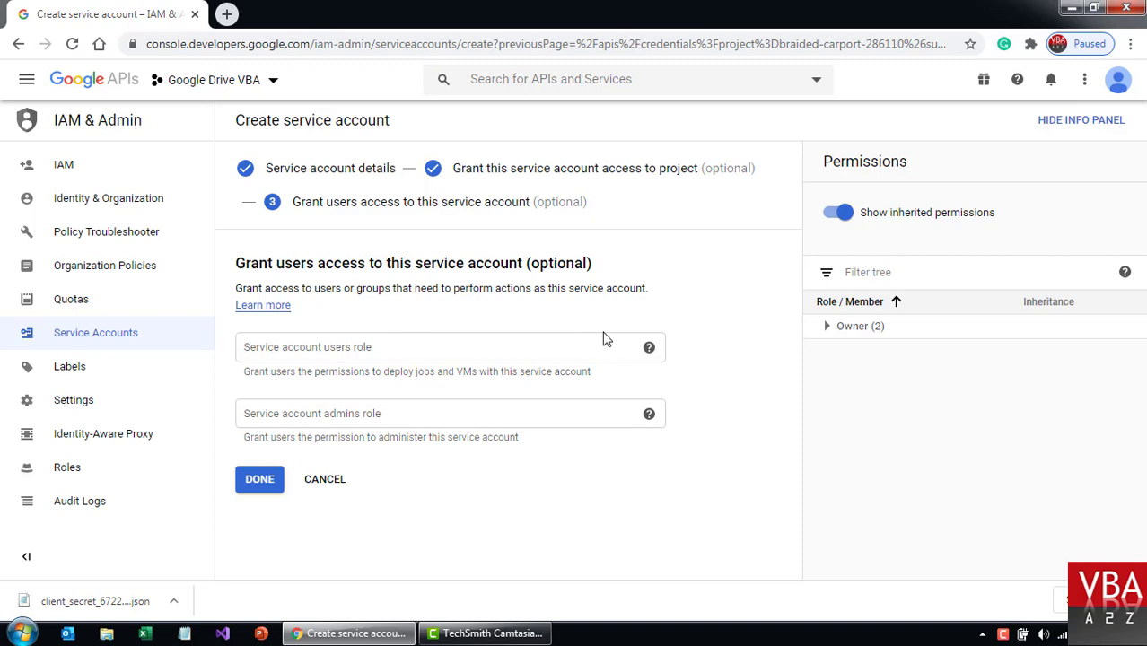
{"action": "left_click", "coordinate": [826, 326]}
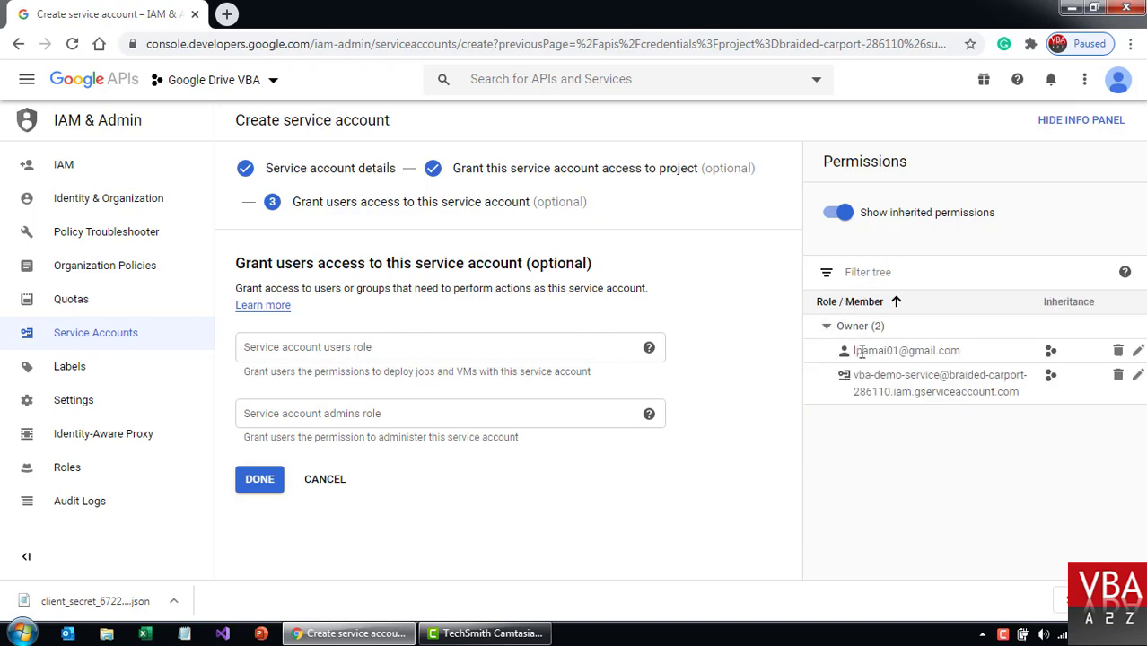
{"action": "left_click_drag", "start_coordinate": [861, 351], "coordinate": [949, 351]}
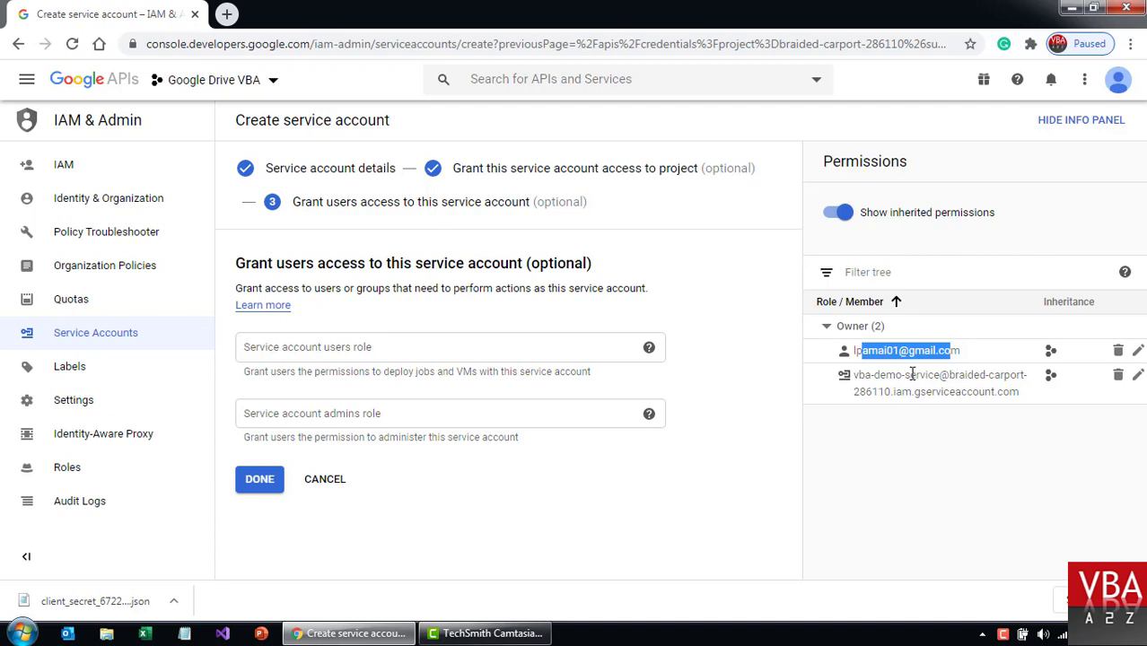
{"action": "left_click", "coordinate": [877, 369]}
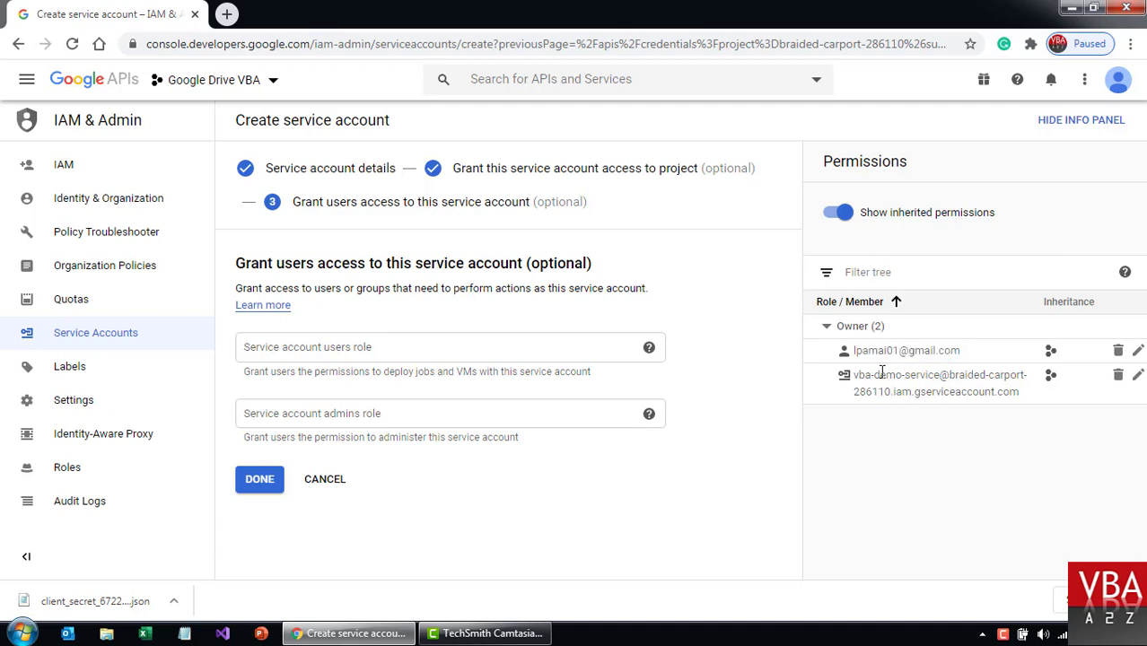
{"action": "left_click_drag", "start_coordinate": [881, 372], "coordinate": [1020, 405]}
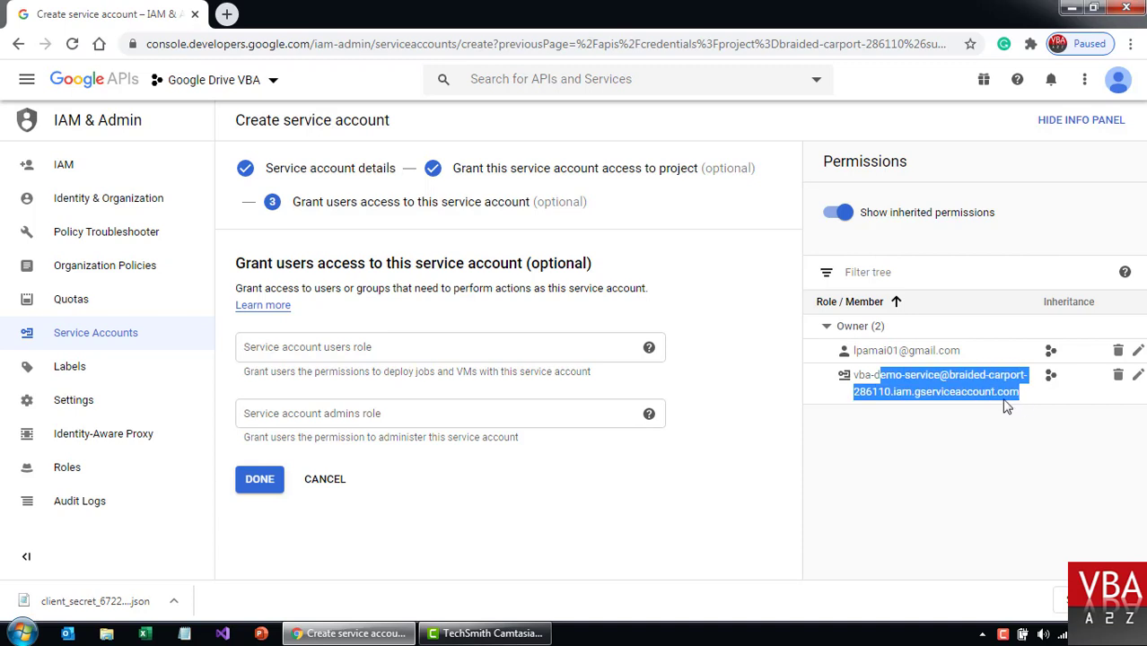
{"action": "left_click", "coordinate": [269, 481]}
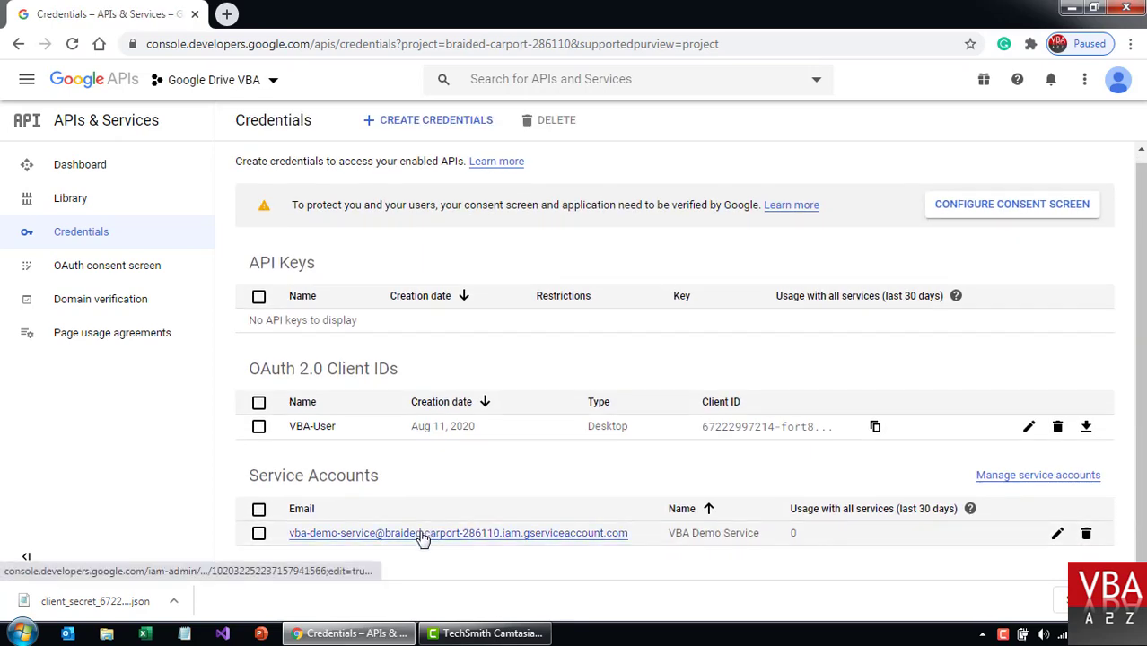
Open VBA Demo Service's details and choose to create a new private key.
{"action": "left_click", "coordinate": [422, 534]}
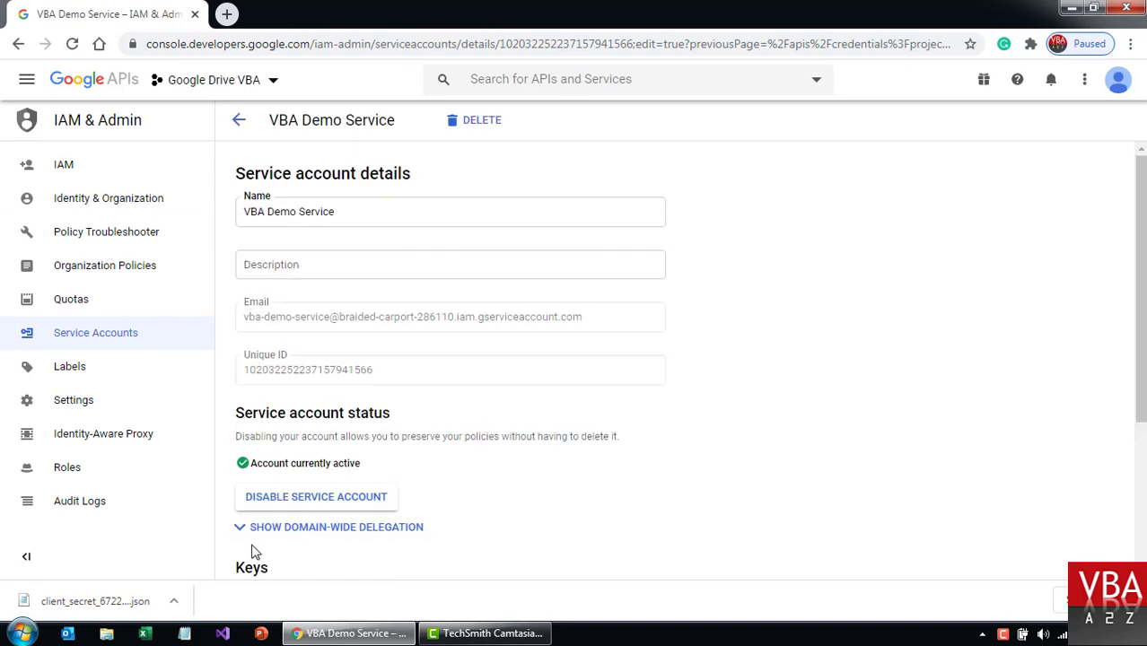
{"action": "scroll", "coordinate": [628, 381], "scroll_direction": "down", "scroll_amount": 2}
{"action": "scroll", "coordinate": [666, 380], "scroll_direction": "down", "scroll_amount": 1}
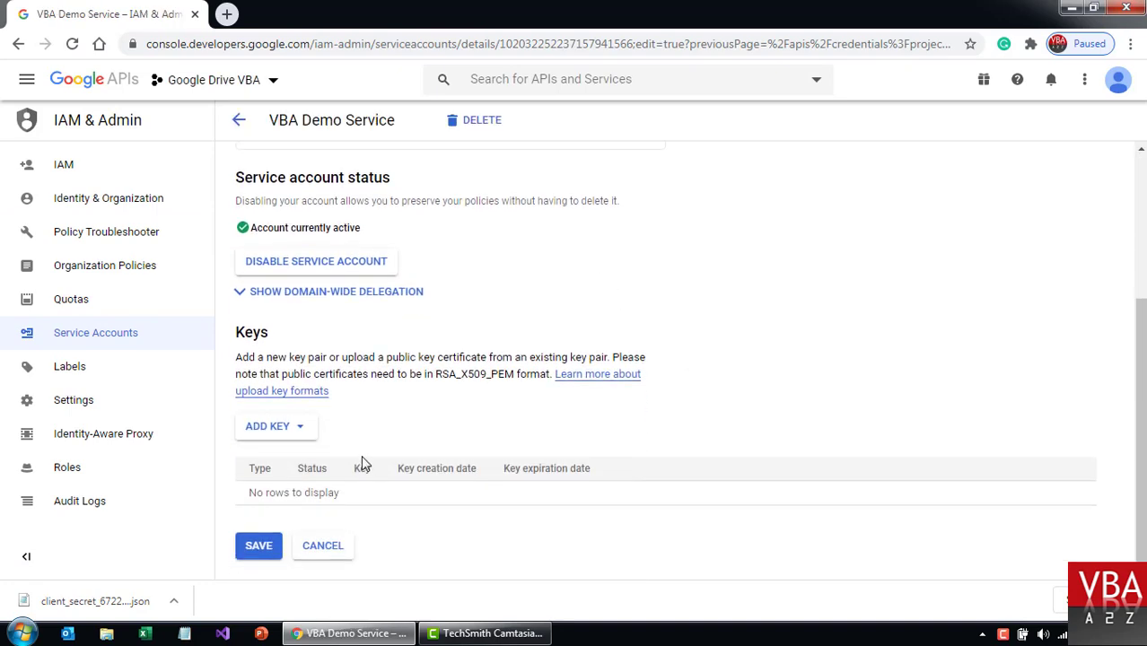
{"action": "left_click", "coordinate": [292, 427]}
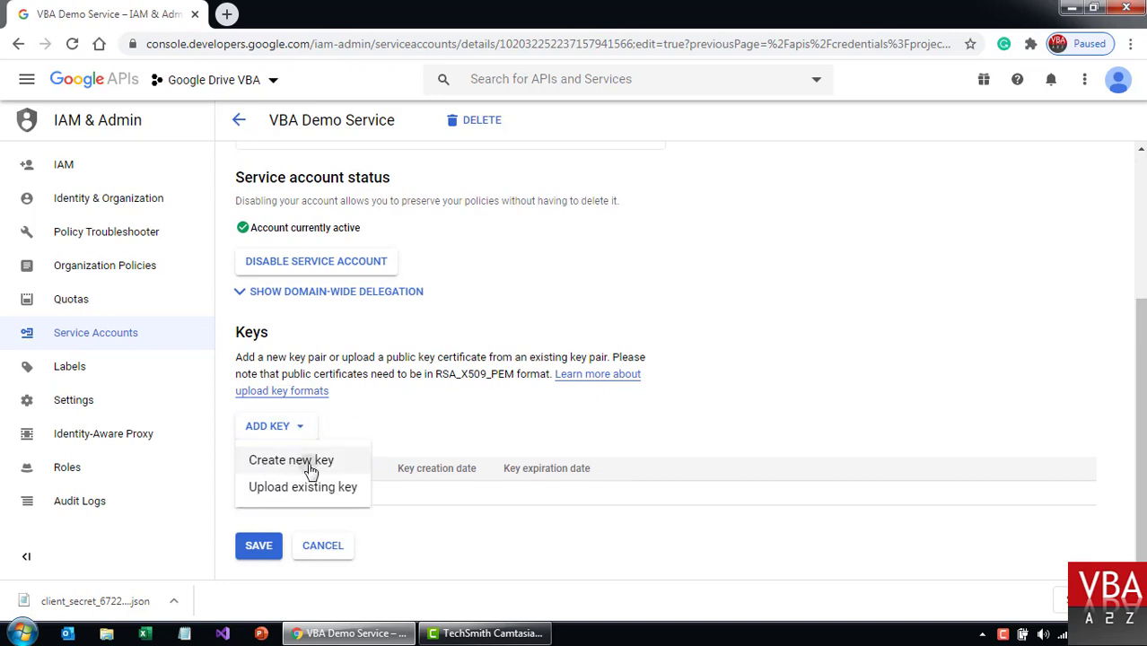
{"action": "left_click_drag", "start_coordinate": [308, 462], "coordinate": [427, 446]}
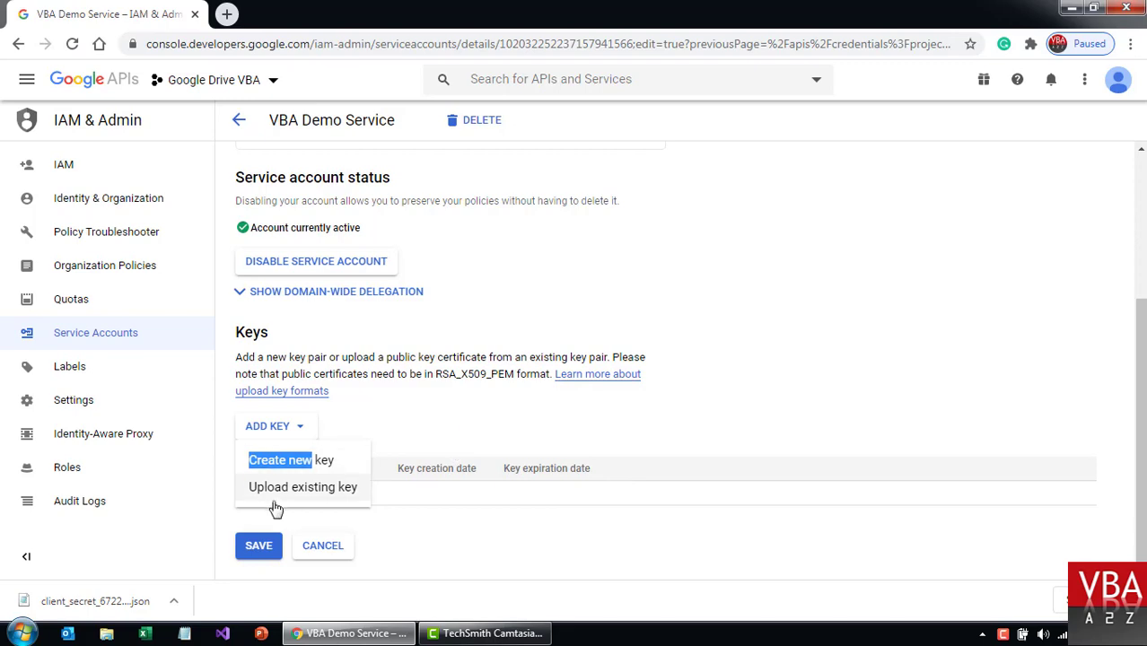
{"action": "left_click", "coordinate": [270, 459]}
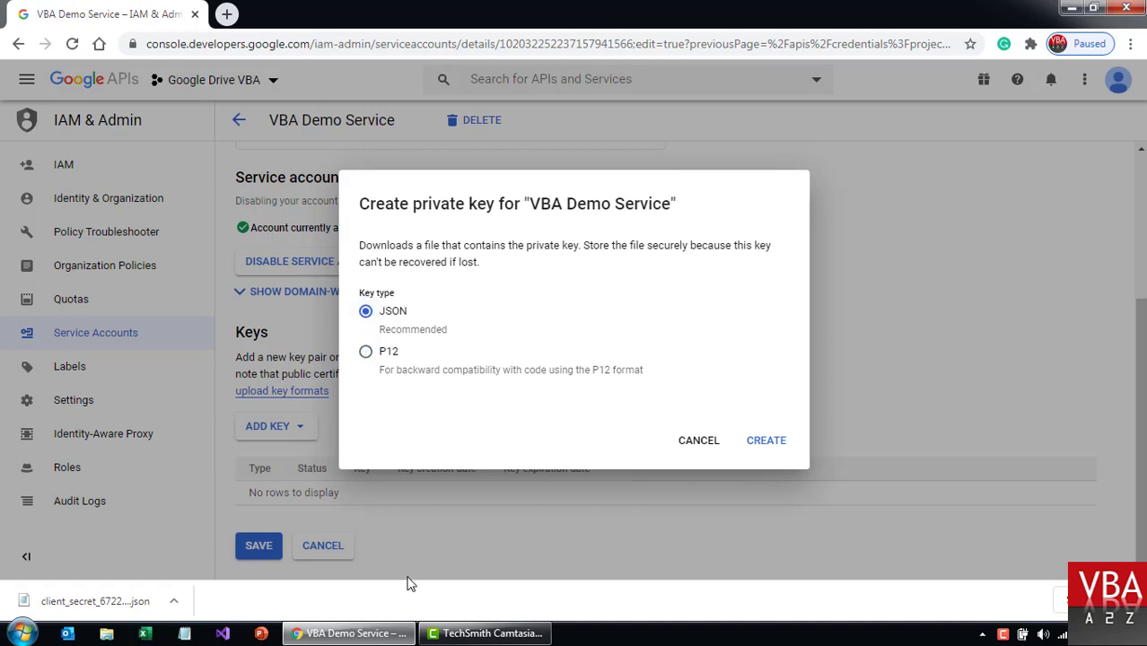
Create and download the JSON private key, save the account, and return to Credentials.
{"action": "left_click", "coordinate": [1132, 600]}
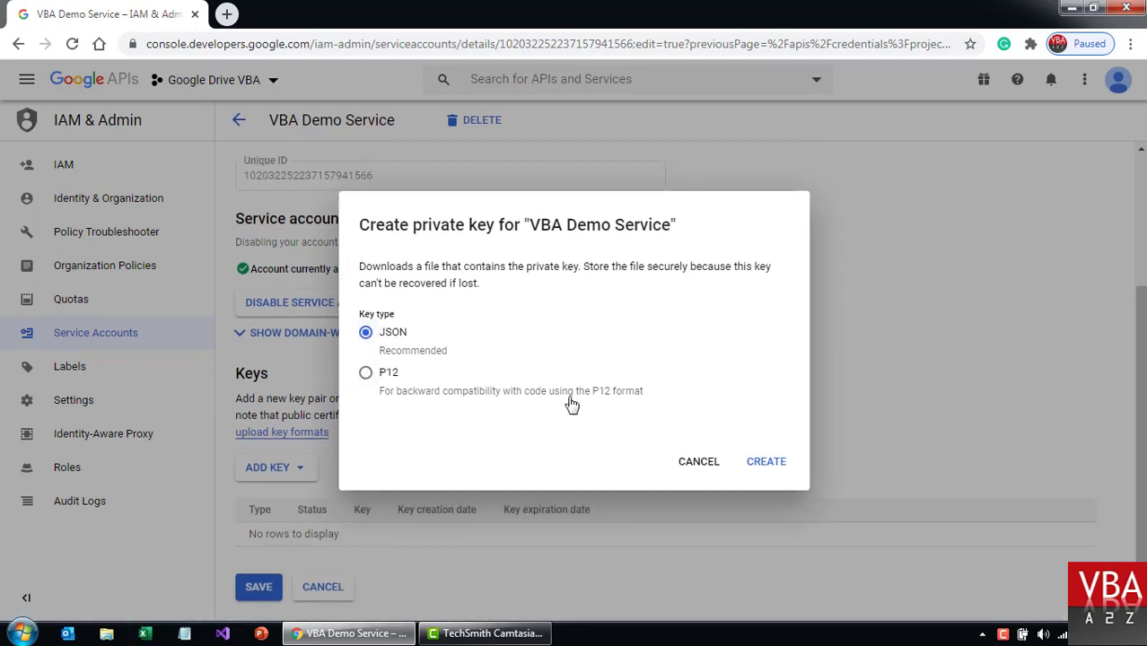
{"action": "left_click", "coordinate": [766, 466]}
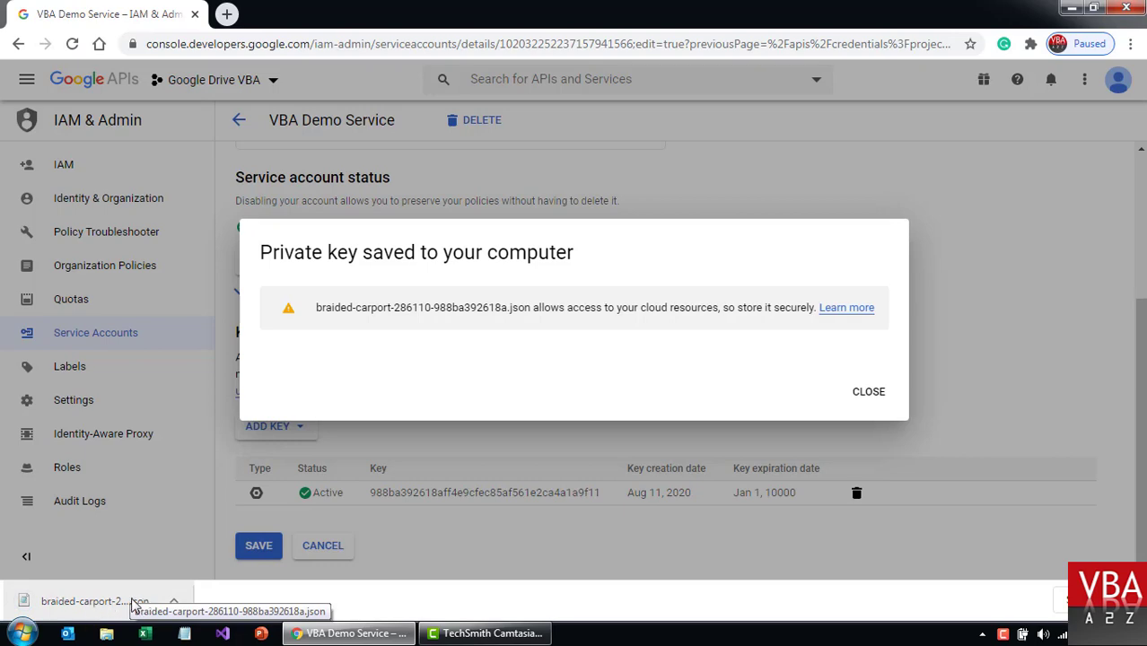
{"action": "left_click", "coordinate": [868, 393]}
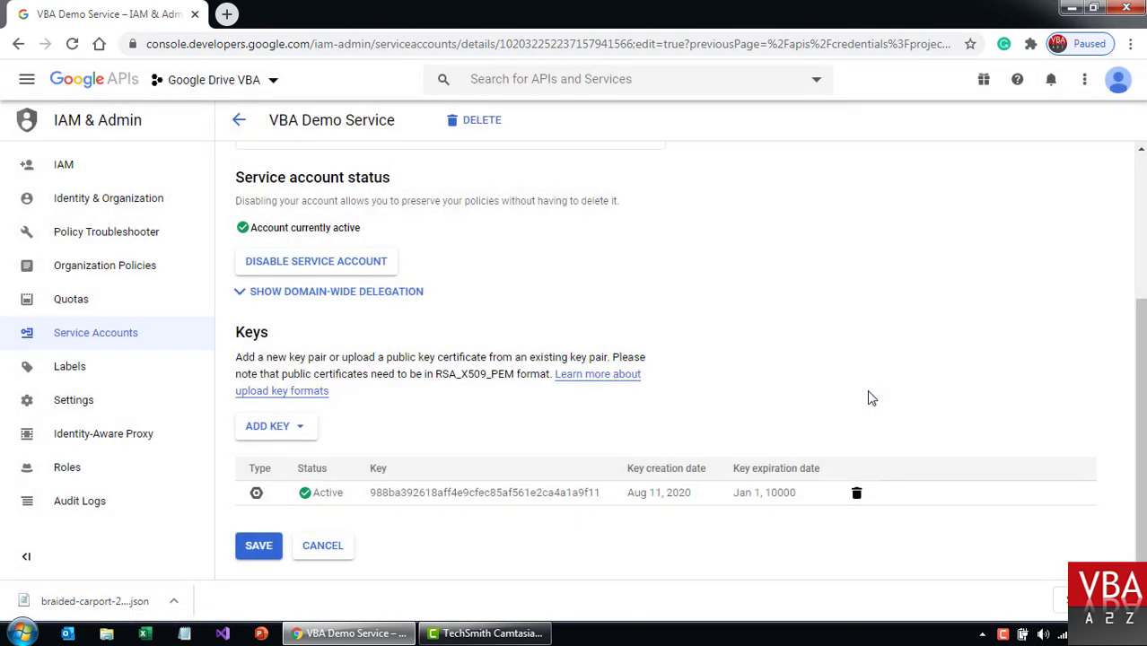
{"action": "left_click", "coordinate": [257, 546]}
{"action": "left_click", "coordinate": [239, 120]}
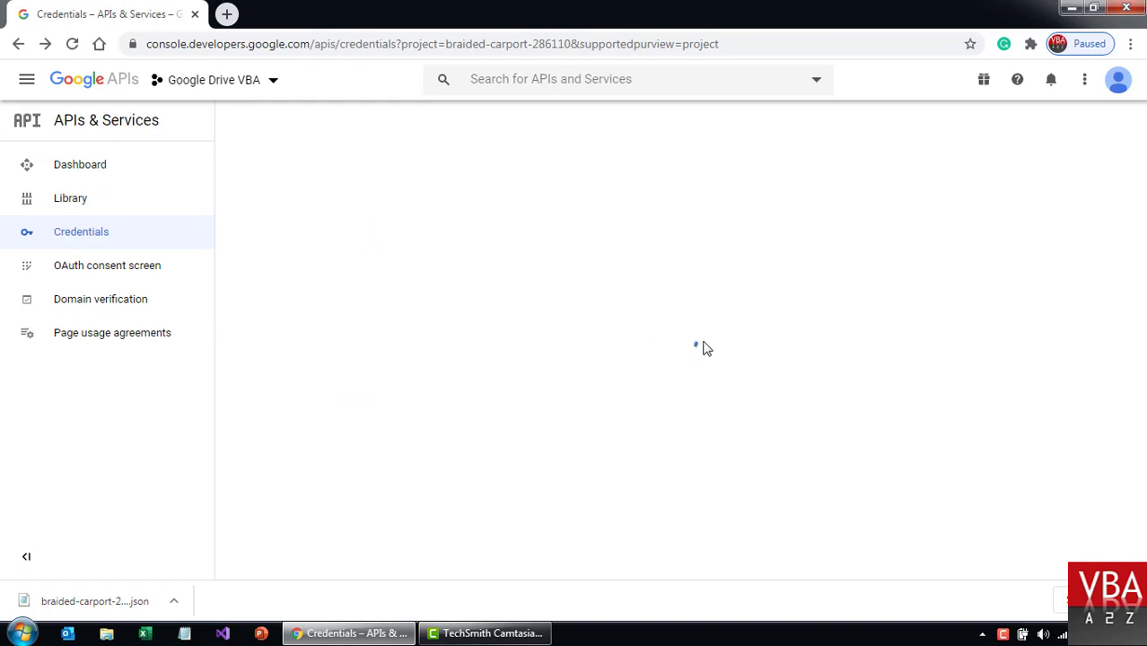
Show the downloaded key in Downloads and highlight the OAuth client and service account sections.
{"action": "left_click", "coordinate": [173, 601]}
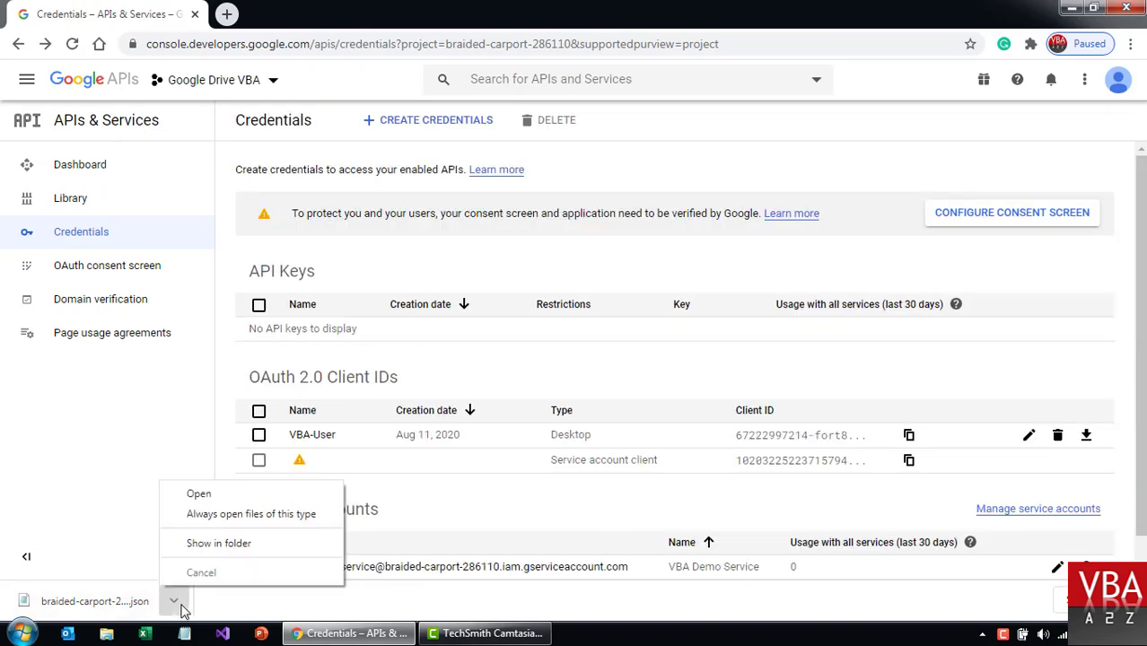
{"action": "left_click", "coordinate": [218, 549]}
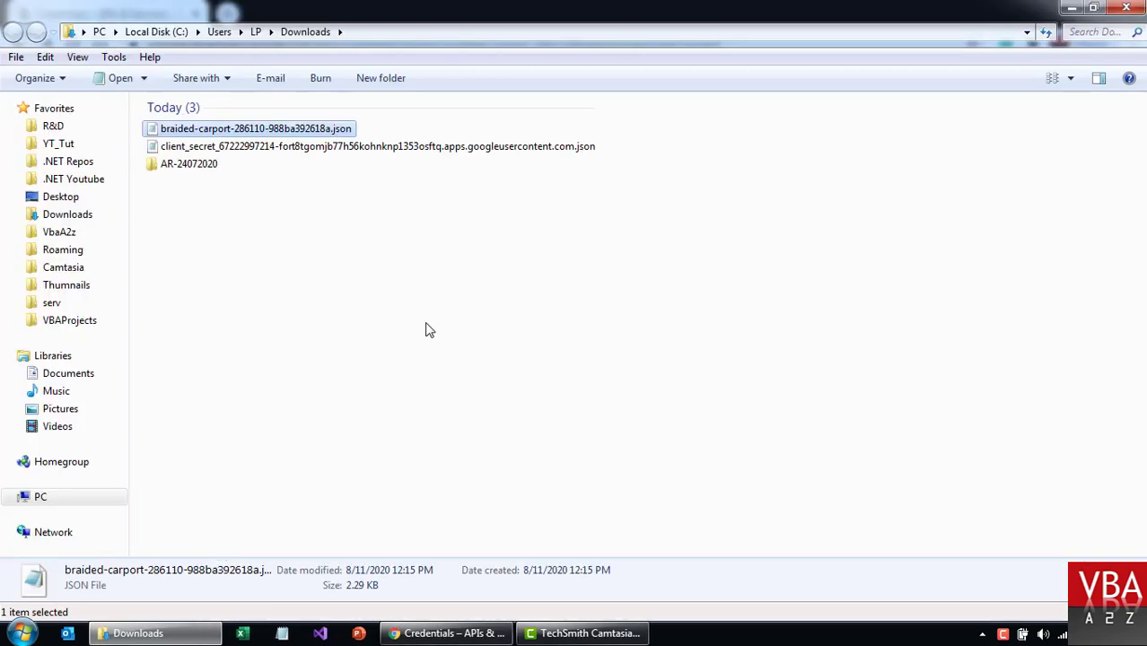
{"action": "key", "text": "alt+Tab"}
{"action": "left_click_drag", "start_coordinate": [314, 377], "coordinate": [398, 376]}
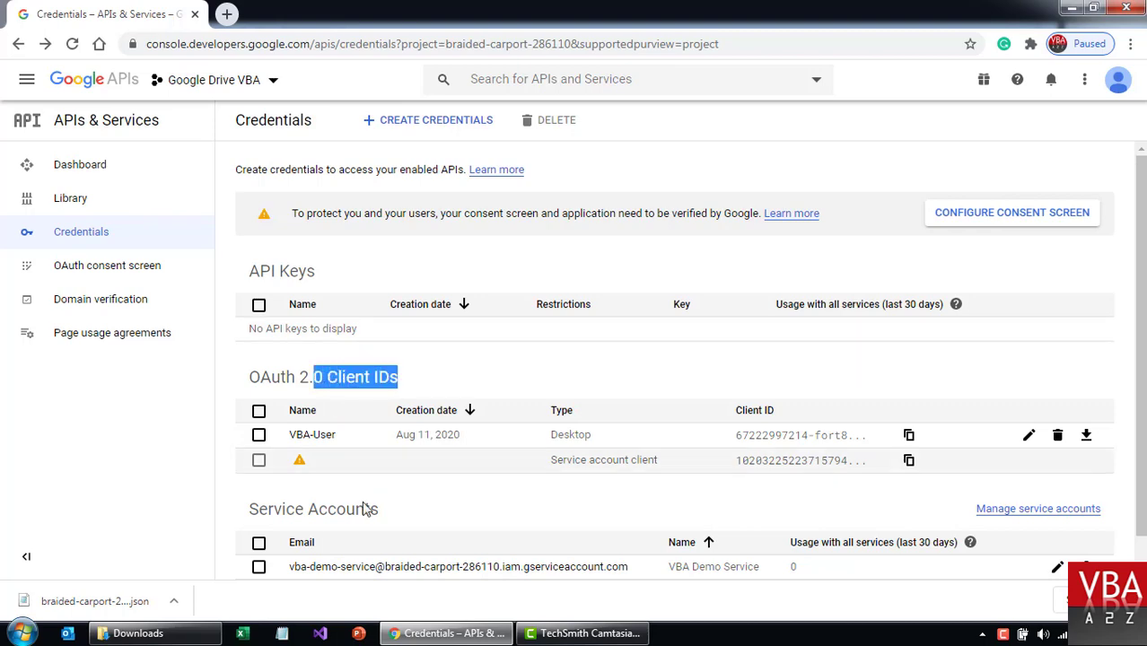
{"action": "left_click_drag", "start_coordinate": [294, 509], "coordinate": [400, 514]}
{"action": "scroll", "coordinate": [440, 508], "scroll_direction": "down", "scroll_amount": 1}
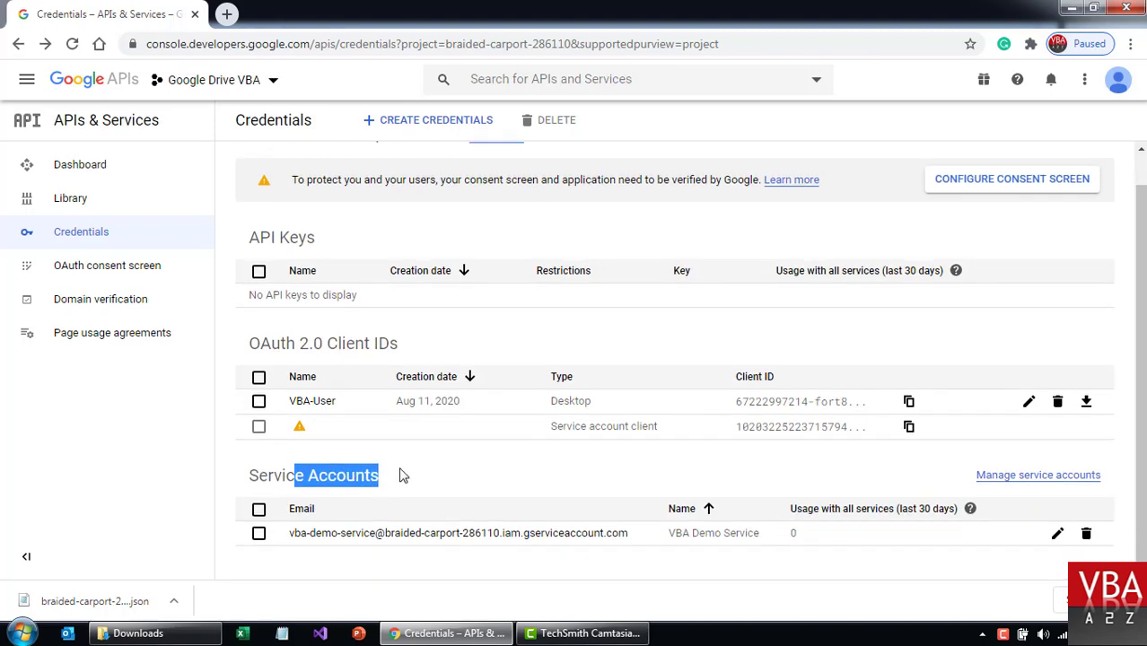
{"action": "left_click", "coordinate": [414, 485]}
{"action": "key", "text": "alt+Tab"}
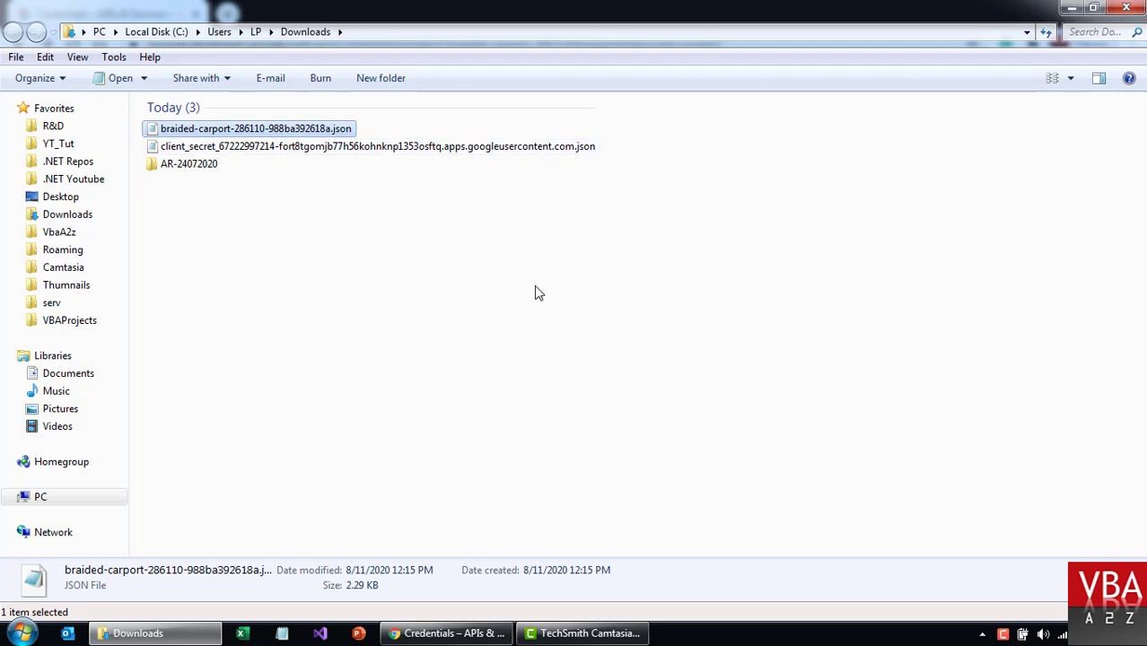
Rename the downloaded key files to service.json and user.json.
{"action": "key", "text": "F2"}
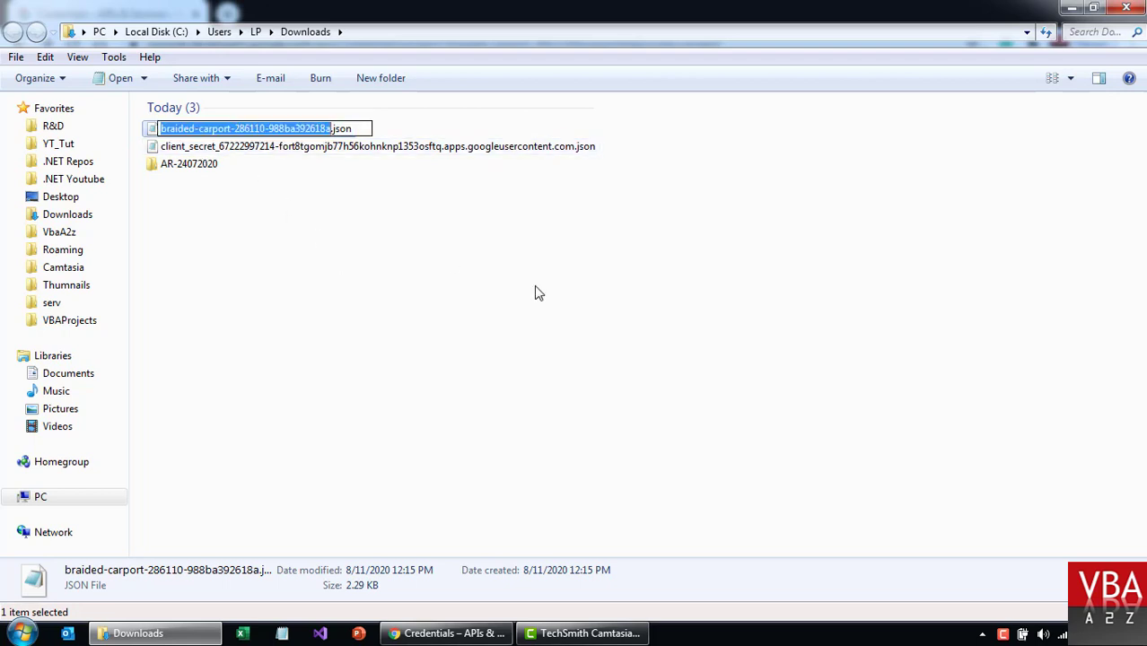
{"action": "type", "text": "service"}
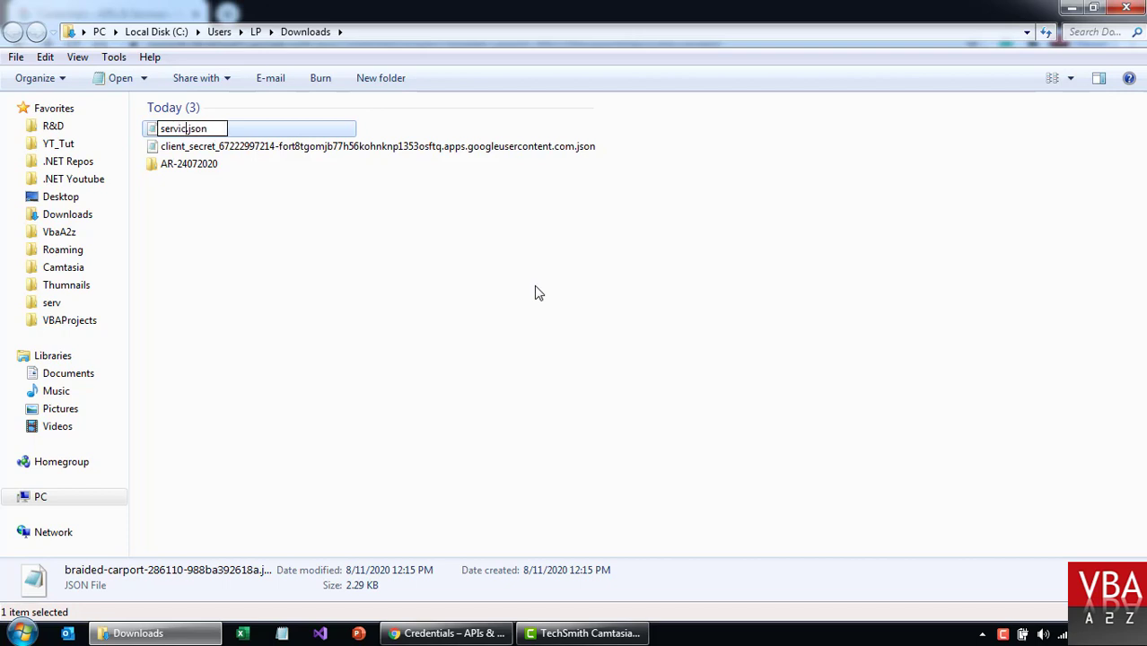
{"action": "left_click", "coordinate": [314, 147]}
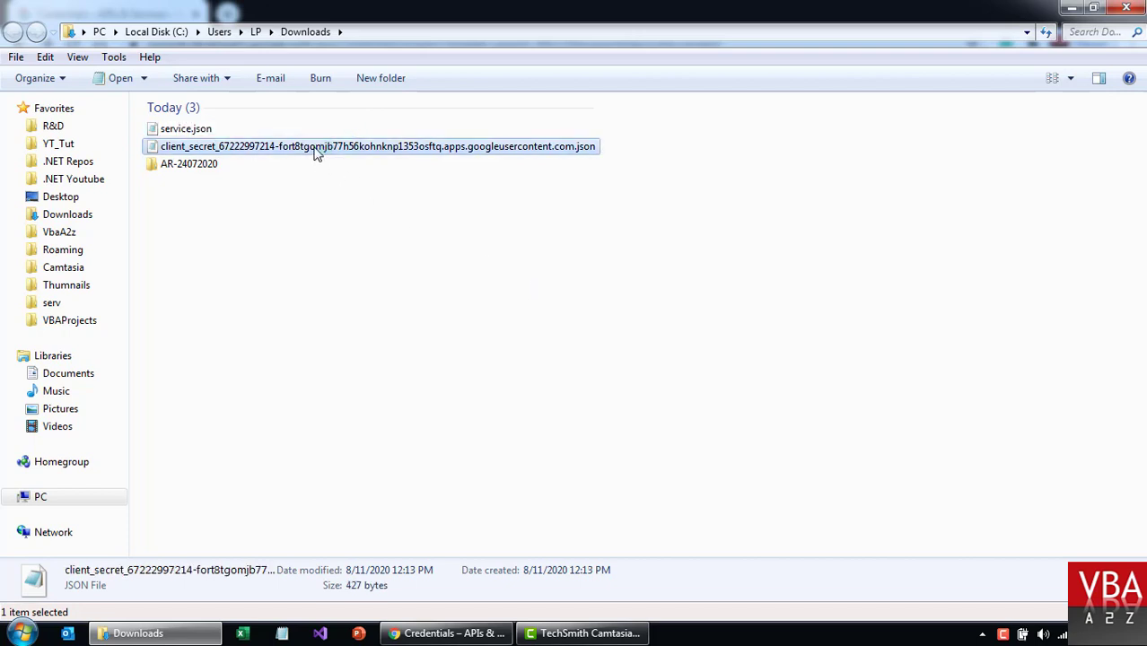
{"action": "key", "text": "F2"}
{"action": "type", "text": "users"}
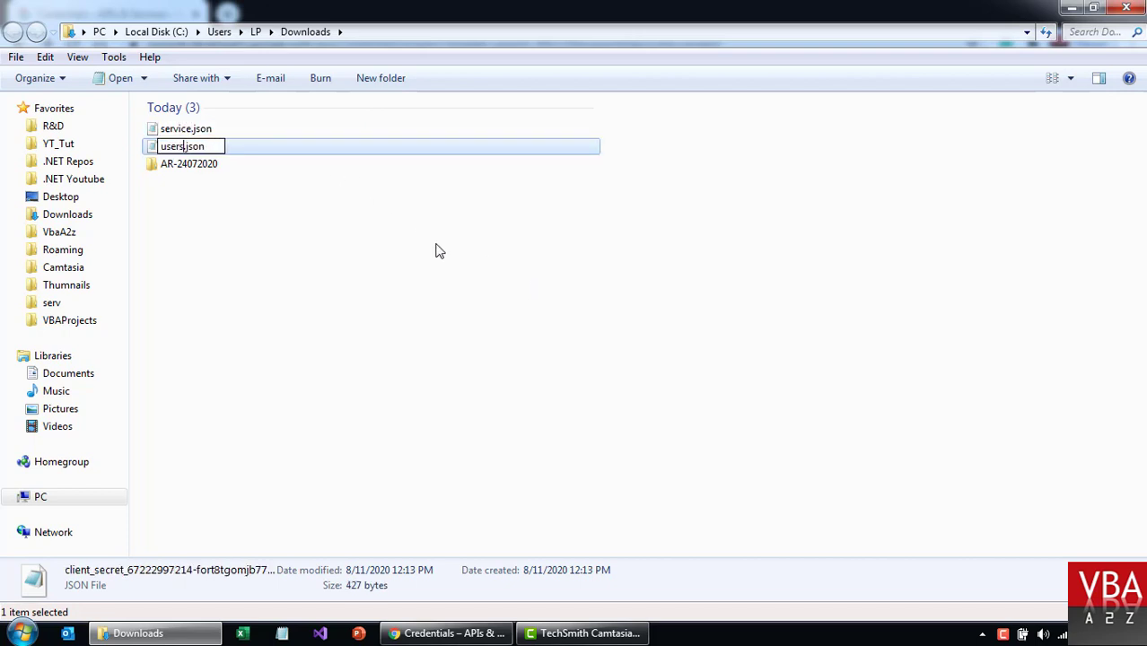
{"action": "key", "text": "BackSpace"}
{"action": "key", "text": "Return"}
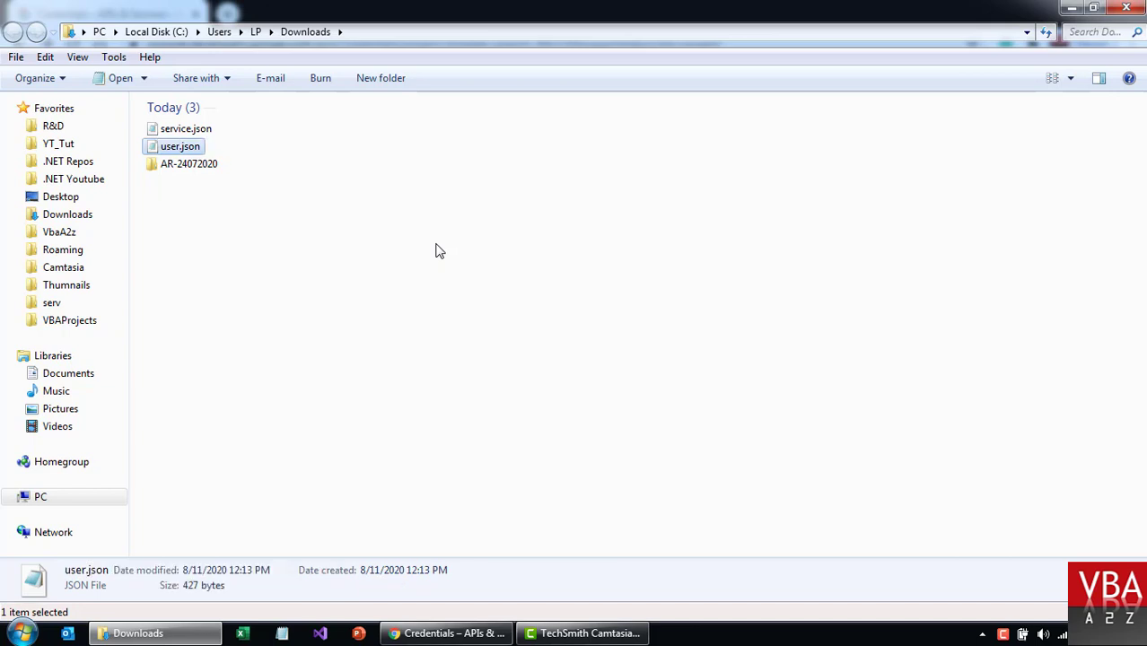
Select both JSON files and paste them into a new 'cre' folder inside Release.
{"action": "left_click", "coordinate": [222, 115]}
{"action": "left_click", "coordinate": [179, 131]}
{"action": "left_click", "coordinate": [181, 148], "text": "ctrl"}
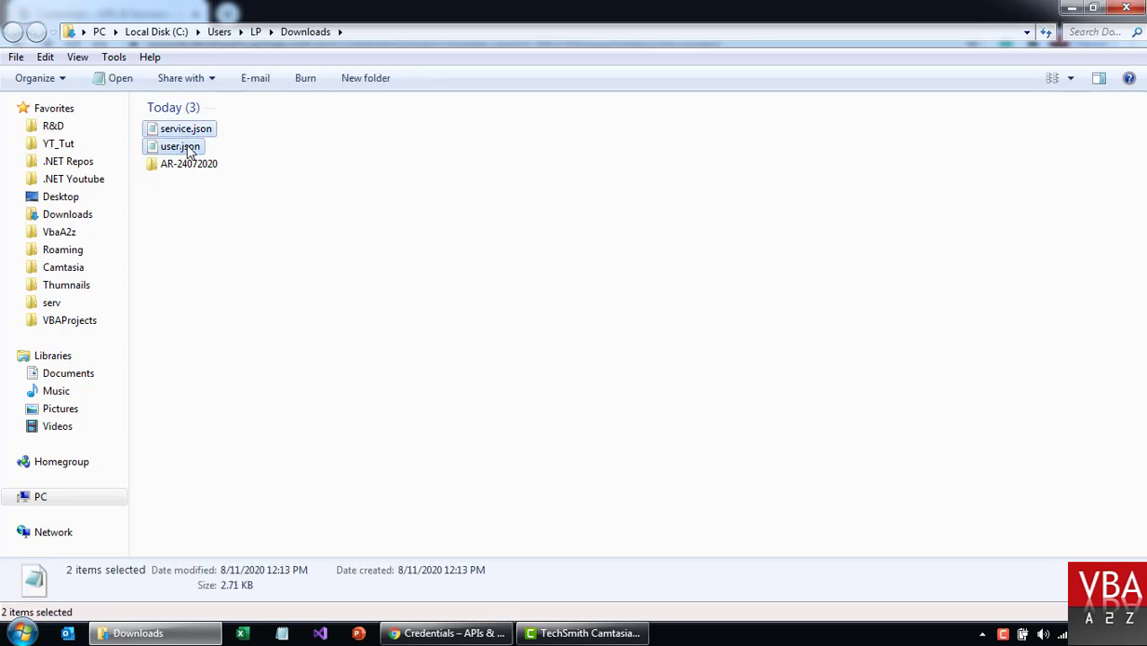
{"action": "key", "text": "super+d"}
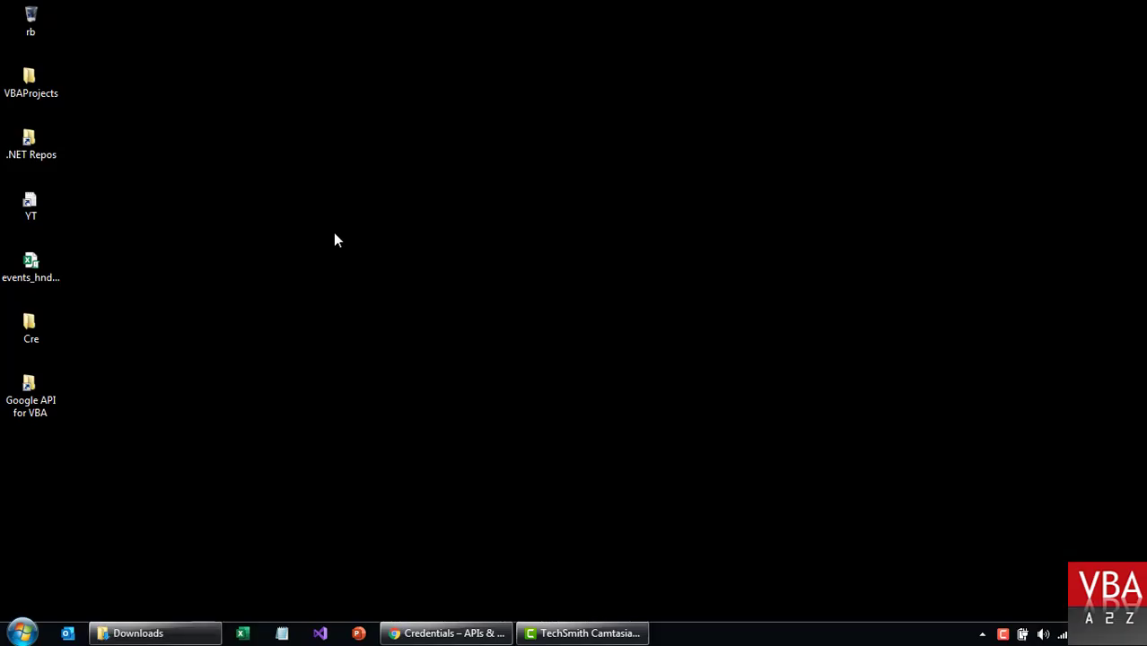
{"action": "double_click", "coordinate": [36, 394]}
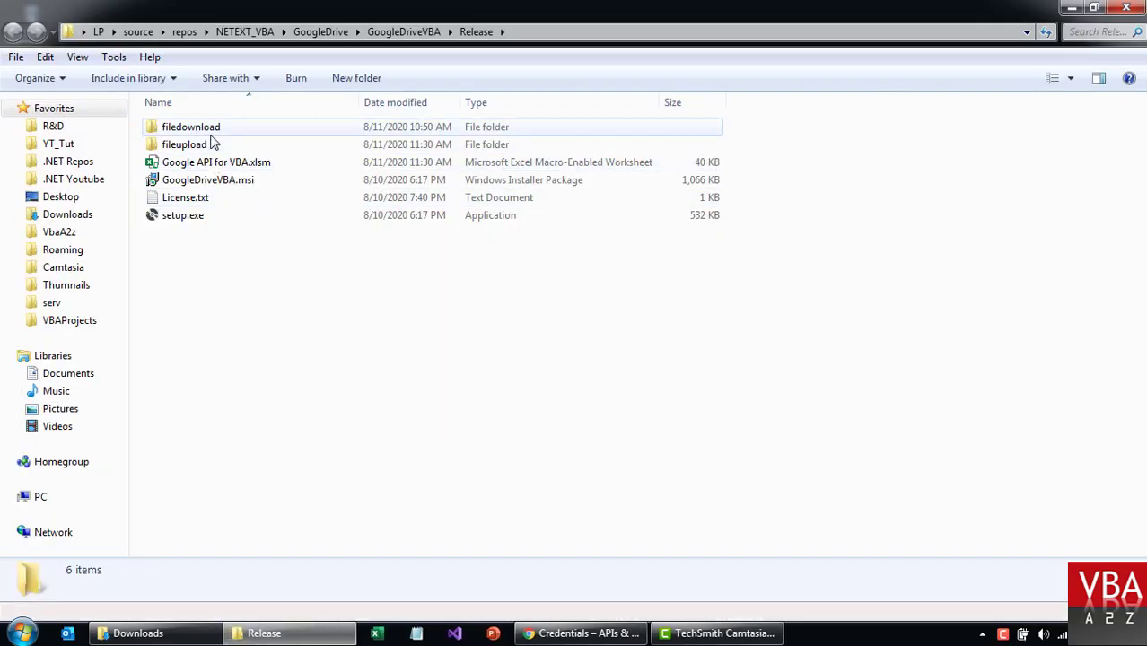
{"action": "key", "text": "ctrl+shift+n"}
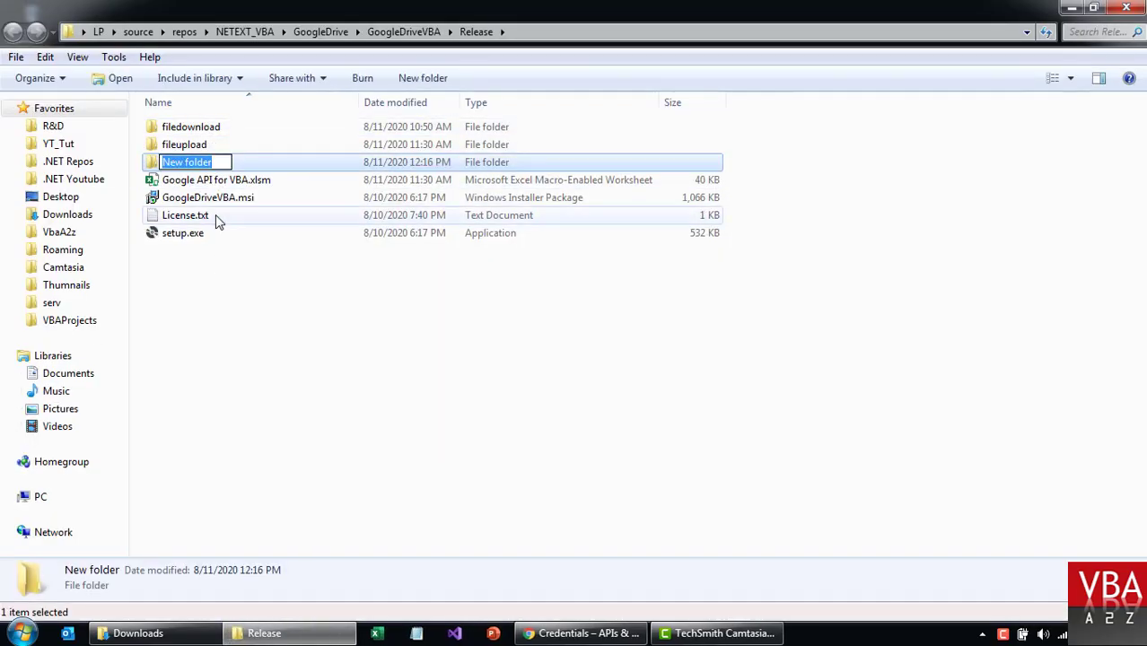
{"action": "type", "text": "cre"}
{"action": "key", "text": "Return"}
{"action": "key", "text": "Return"}
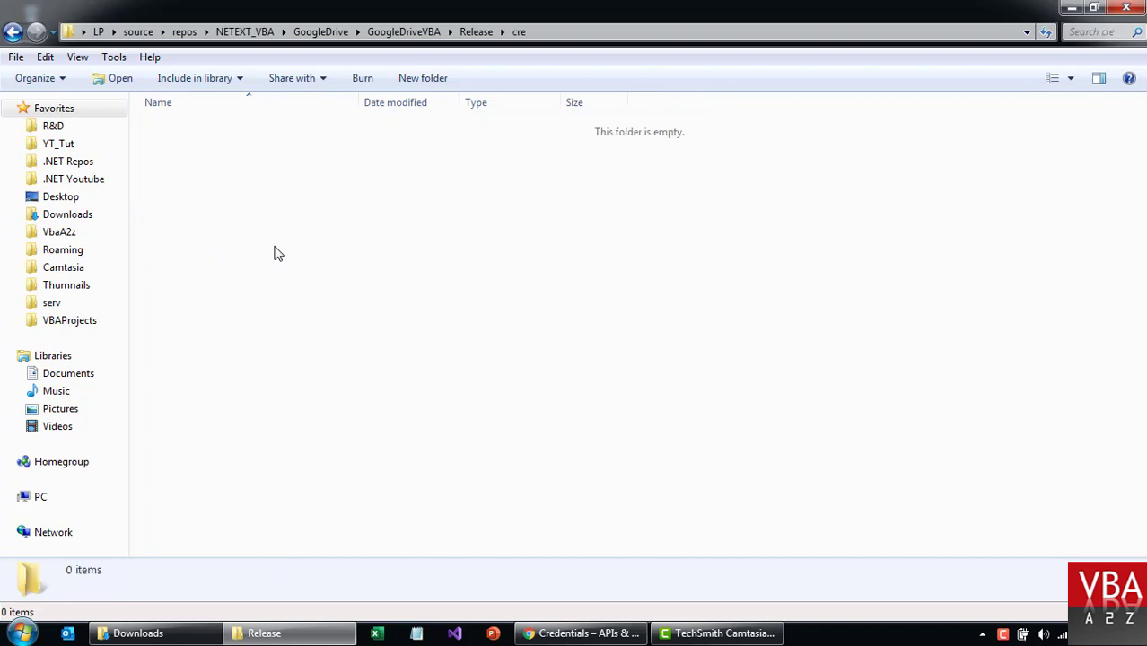
{"action": "key", "text": "ctrl+v"}
{"action": "left_click", "coordinate": [453, 227]}
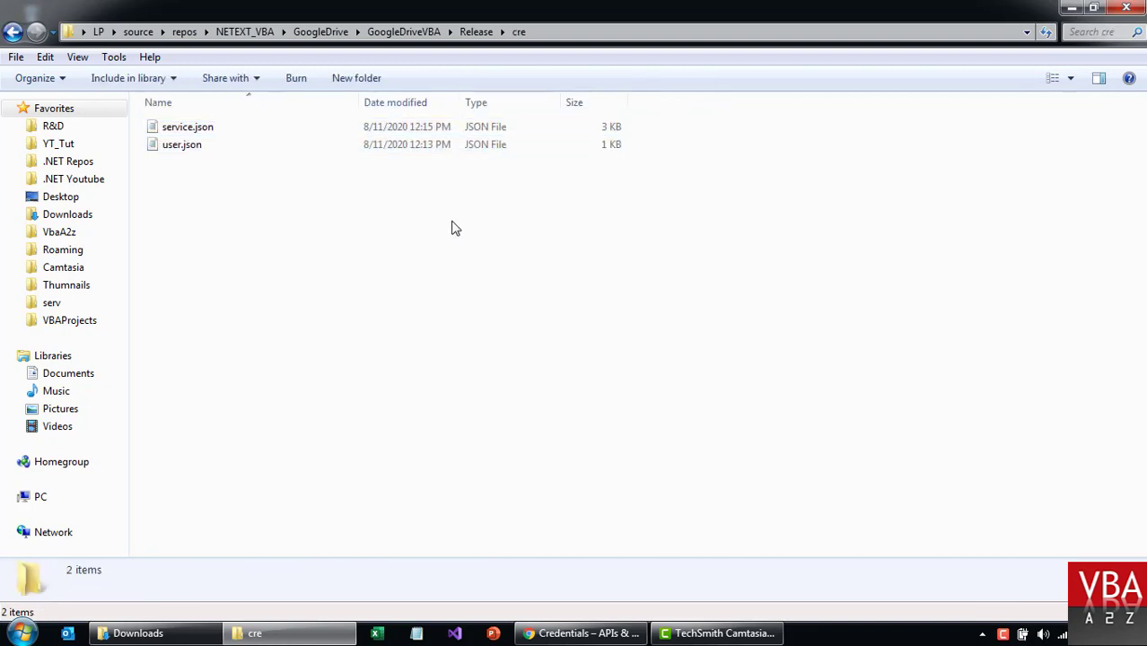
Go back up to Release and select the workbook, GoogleDriveVBA.msi and setup.exe files.
{"action": "left_click", "coordinate": [473, 32]}
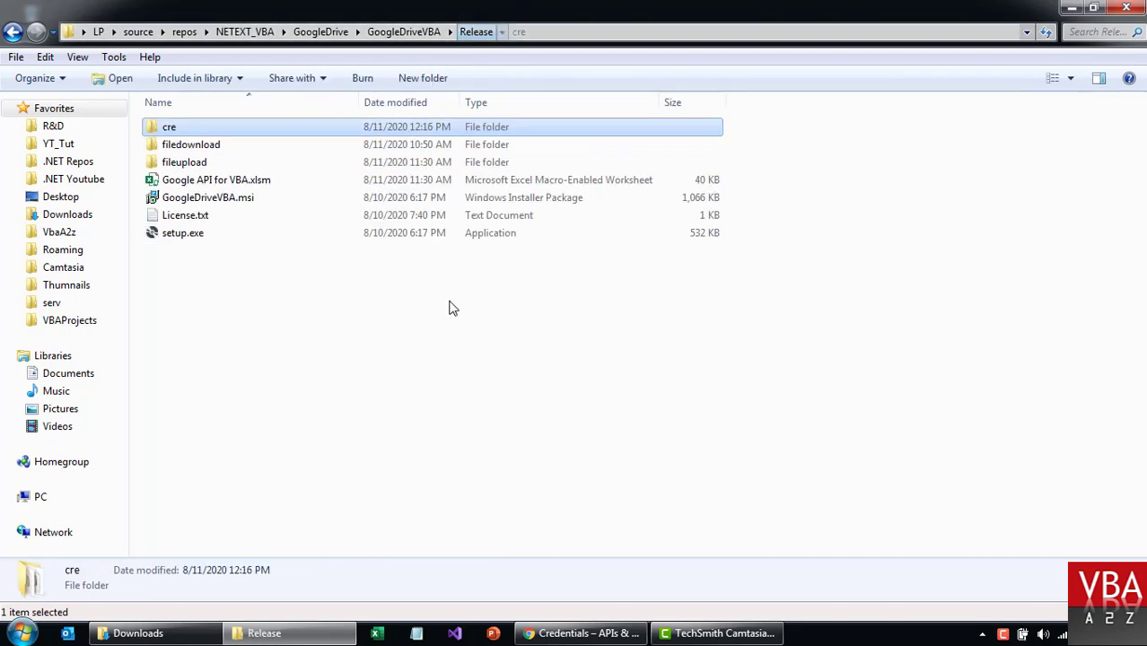
{"action": "left_click", "coordinate": [220, 179]}
{"action": "key", "text": "shift+Down"}
{"action": "key", "text": "shift+Down"}
{"action": "key", "text": "shift+Down"}
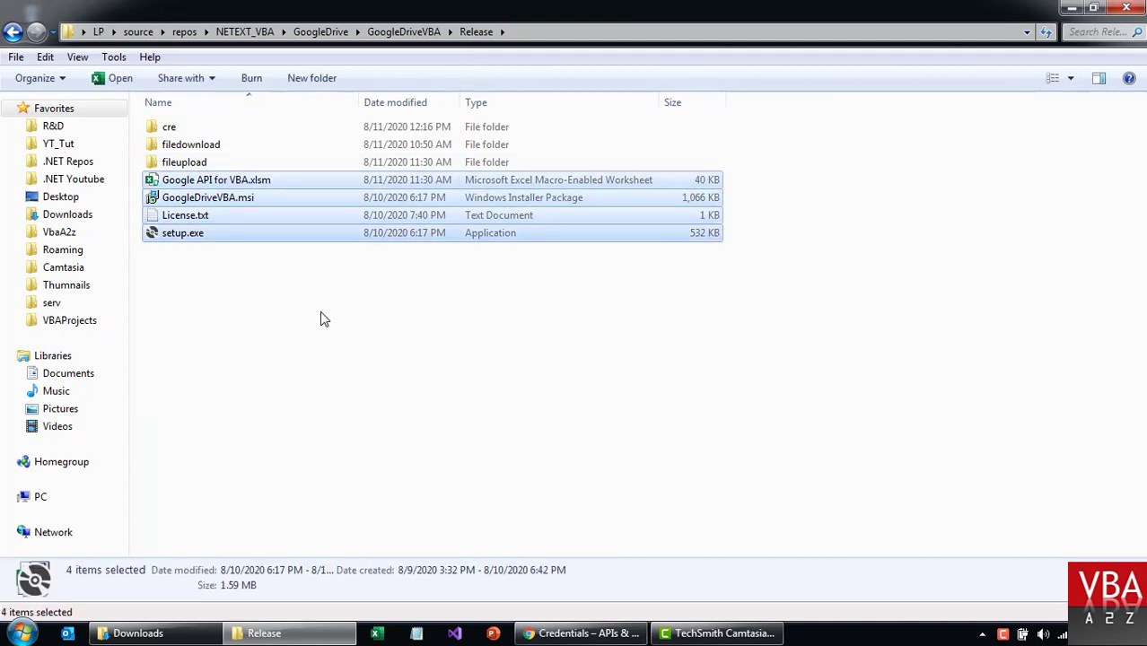
{"action": "left_click", "coordinate": [215, 246]}
{"action": "left_click", "coordinate": [193, 199]}
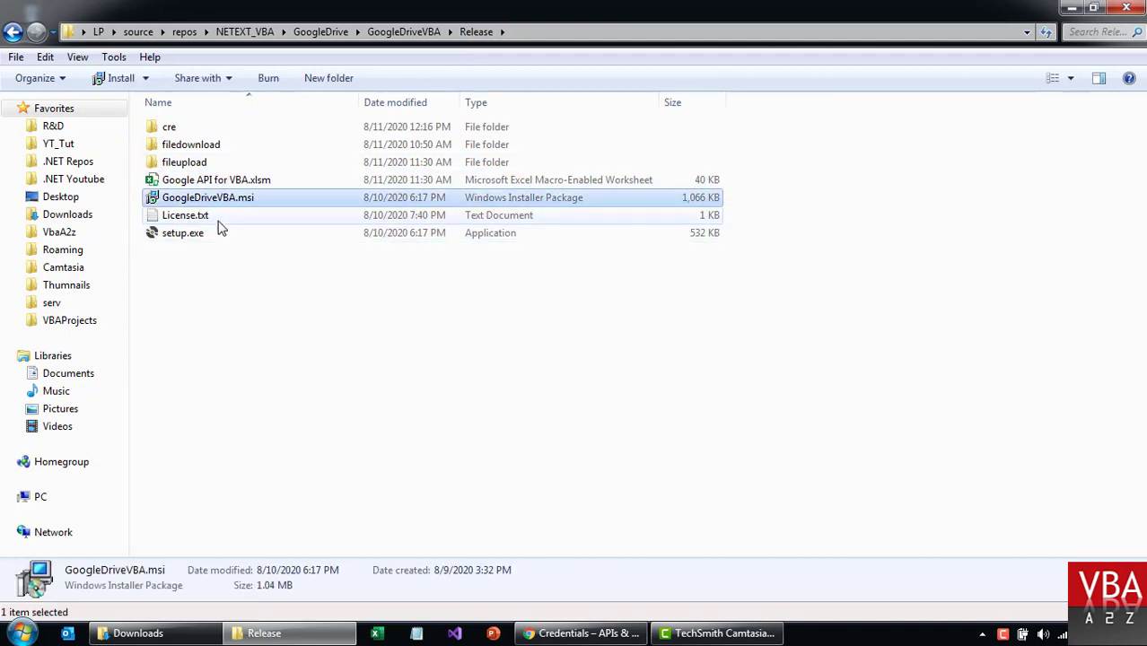
{"action": "left_click", "coordinate": [190, 235]}
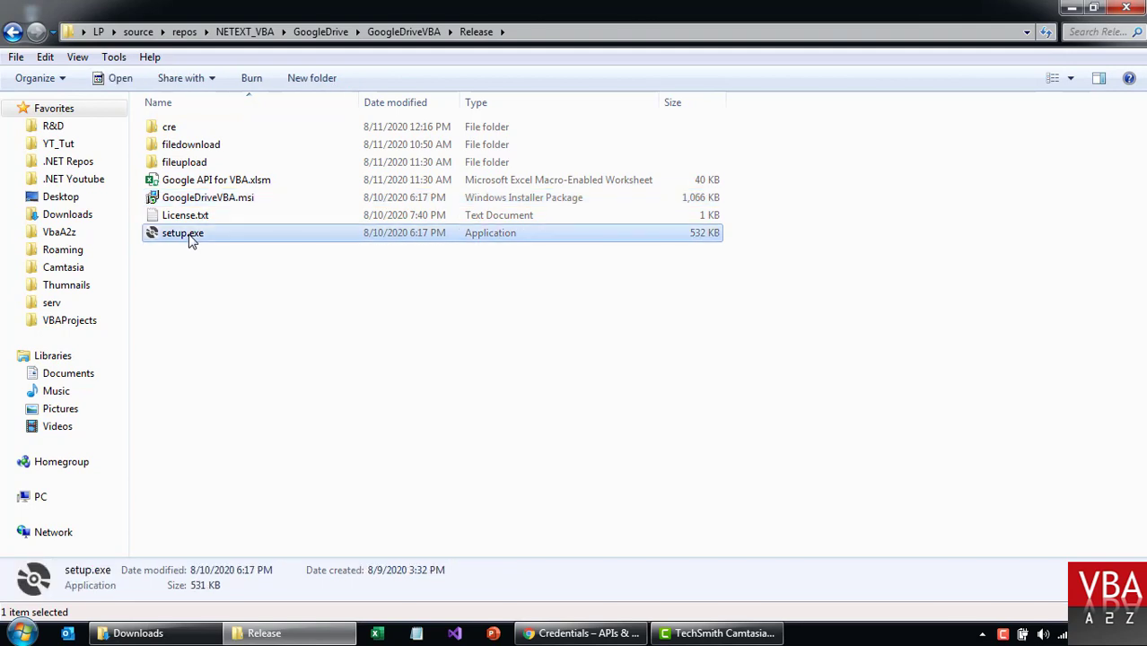
{"action": "left_click", "coordinate": [251, 197]}
{"action": "left_click", "coordinate": [225, 183]}
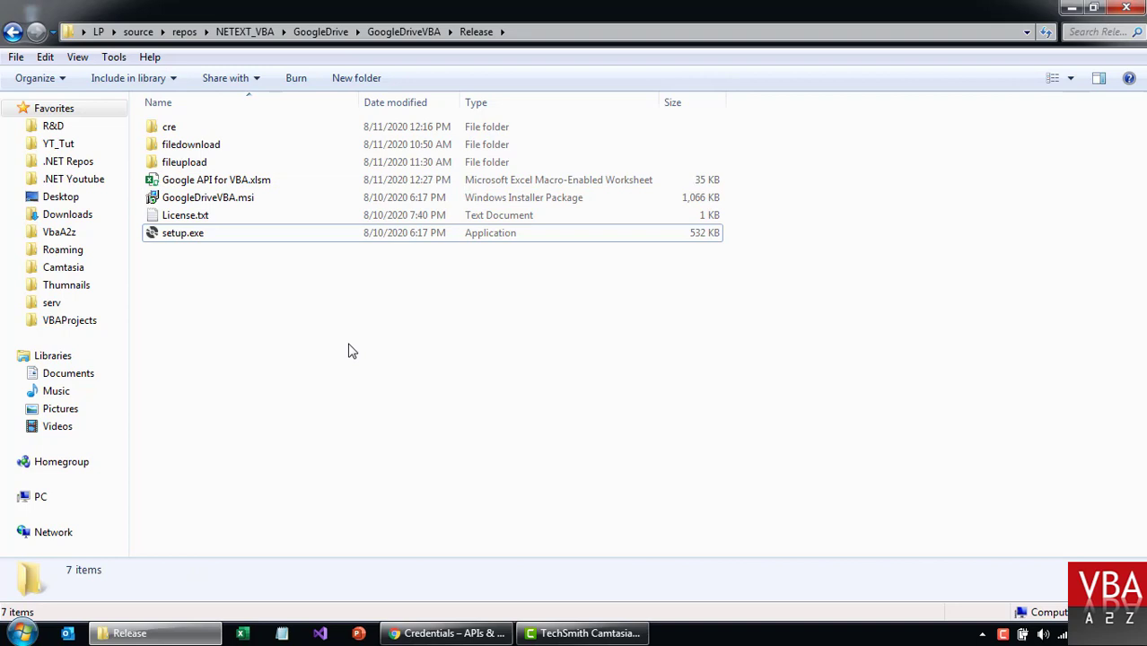
Run setup.exe and install GoogleDriveVBA to the default C:\Program Files (x86)\VBA A2Z\GoogleDriveVBA\ folder.
{"action": "double_click", "coordinate": [175, 237]}
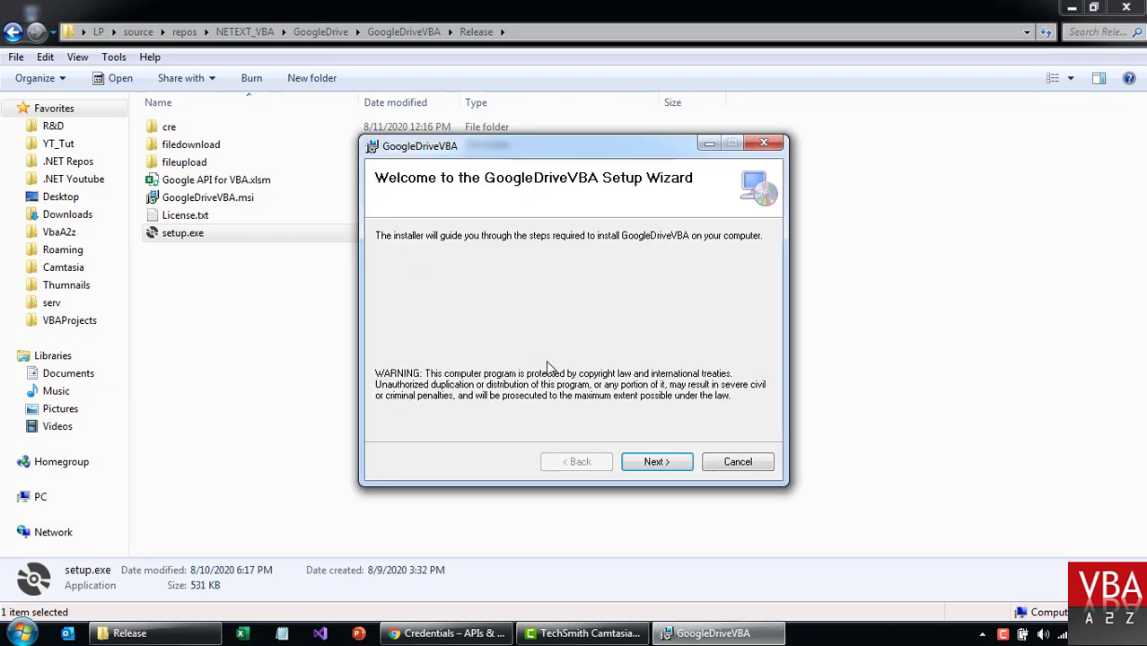
{"action": "left_click", "coordinate": [655, 462]}
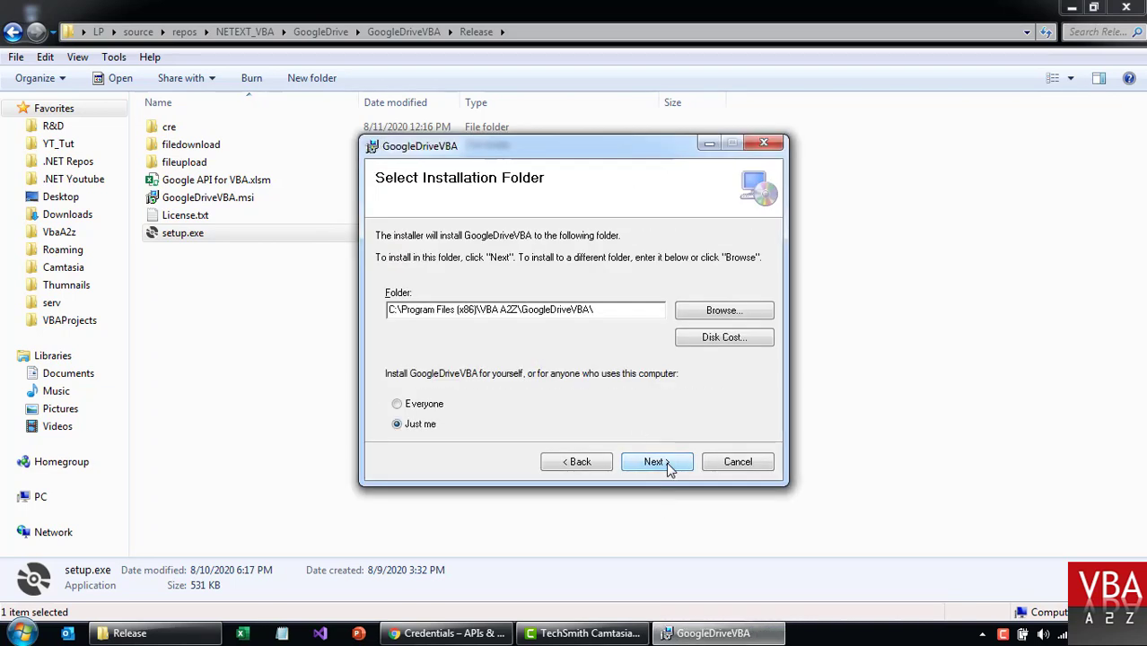
{"action": "left_click_drag", "start_coordinate": [592, 310], "coordinate": [363, 296]}
{"action": "key", "text": "ctrl+c"}
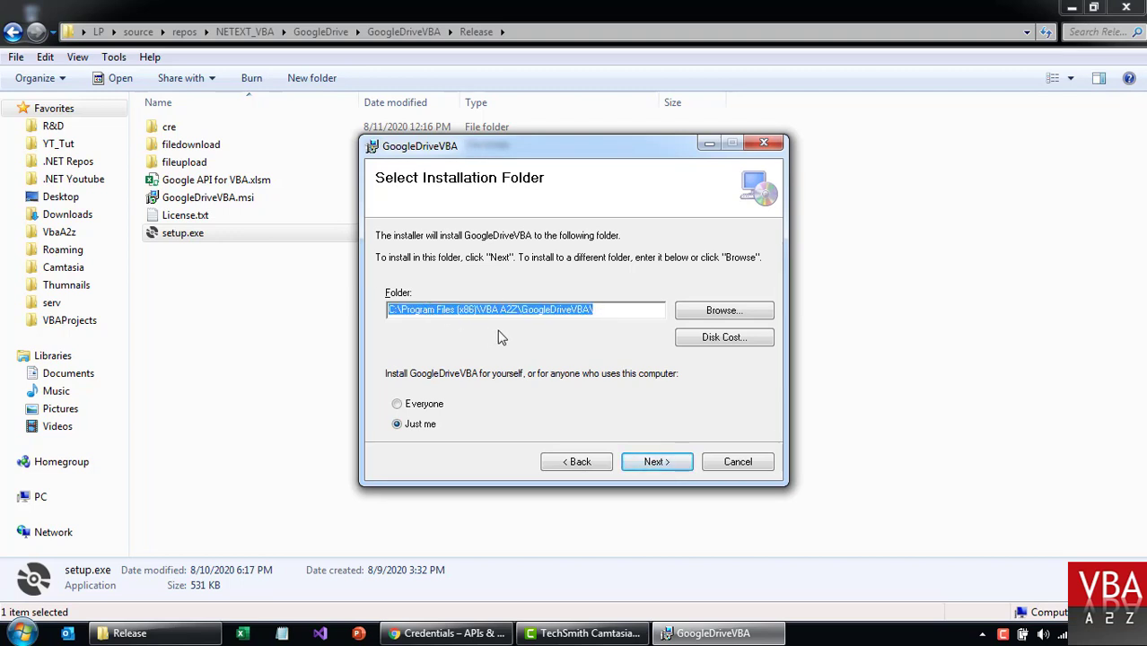
{"action": "left_click", "coordinate": [658, 463]}
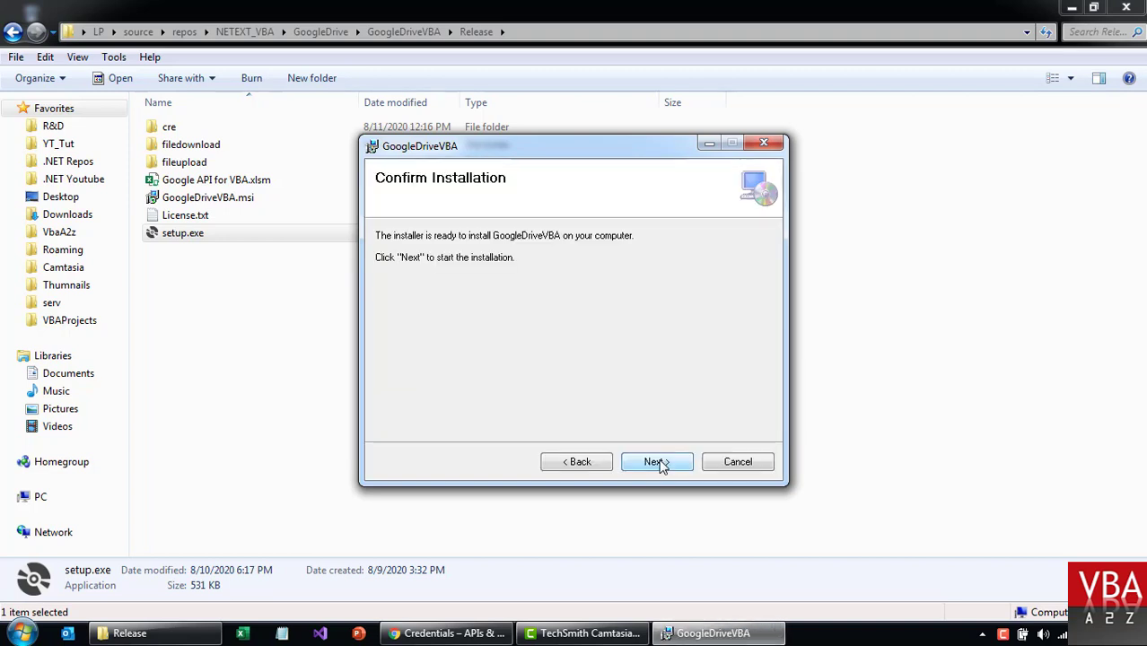
{"action": "left_click", "coordinate": [657, 463]}
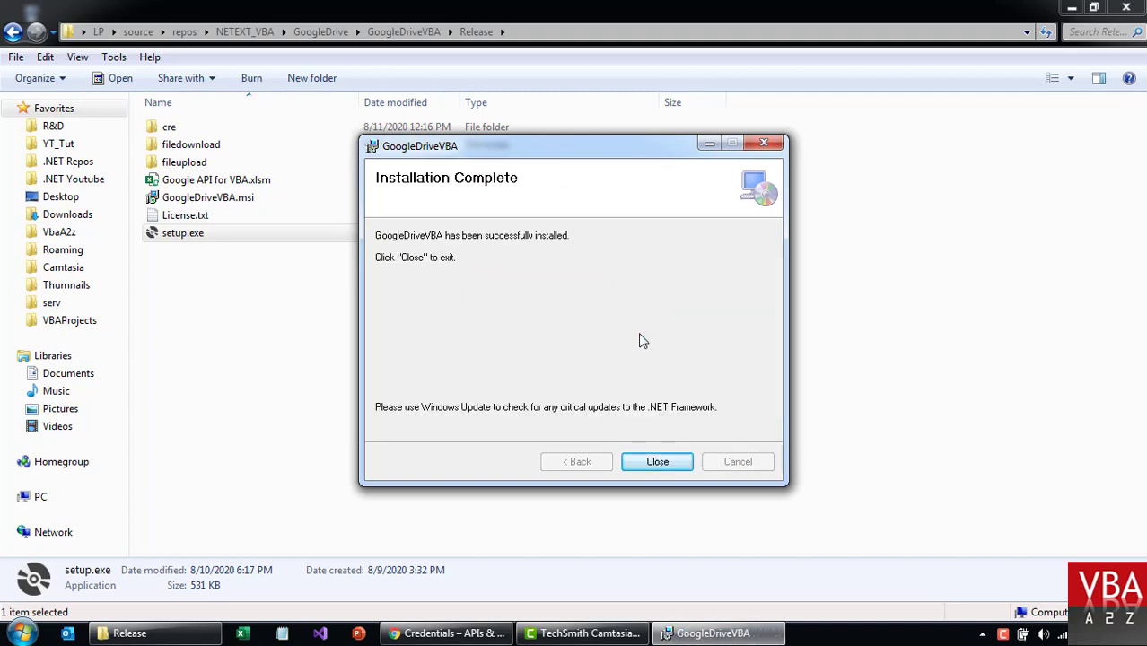
{"action": "left_click", "coordinate": [657, 466]}
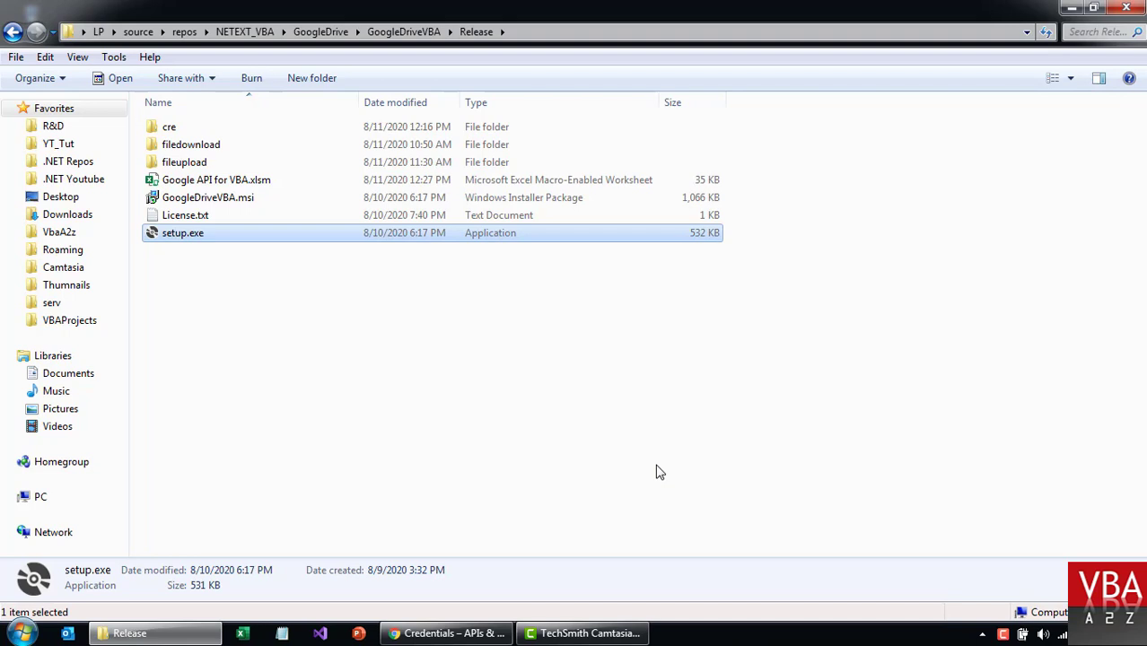
Open the installed GoogleDriveVBA folder from the Run box and reposition its window.
{"action": "left_click", "coordinate": [498, 444]}
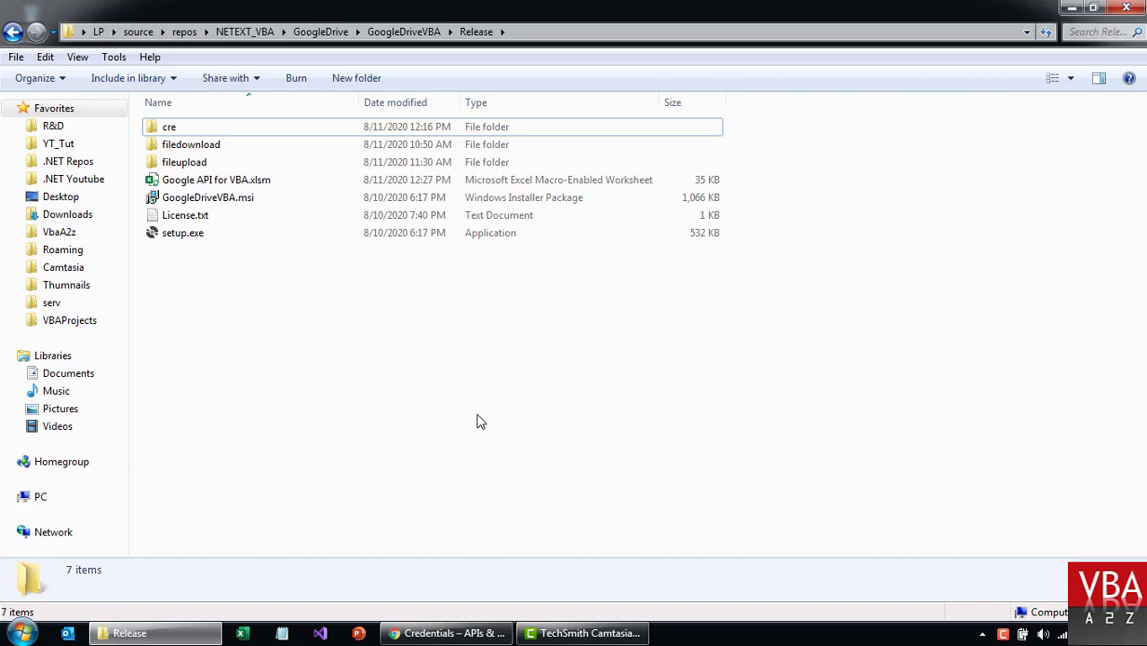
{"action": "key", "text": "super+r"}
{"action": "key", "text": "ctrl+v"}
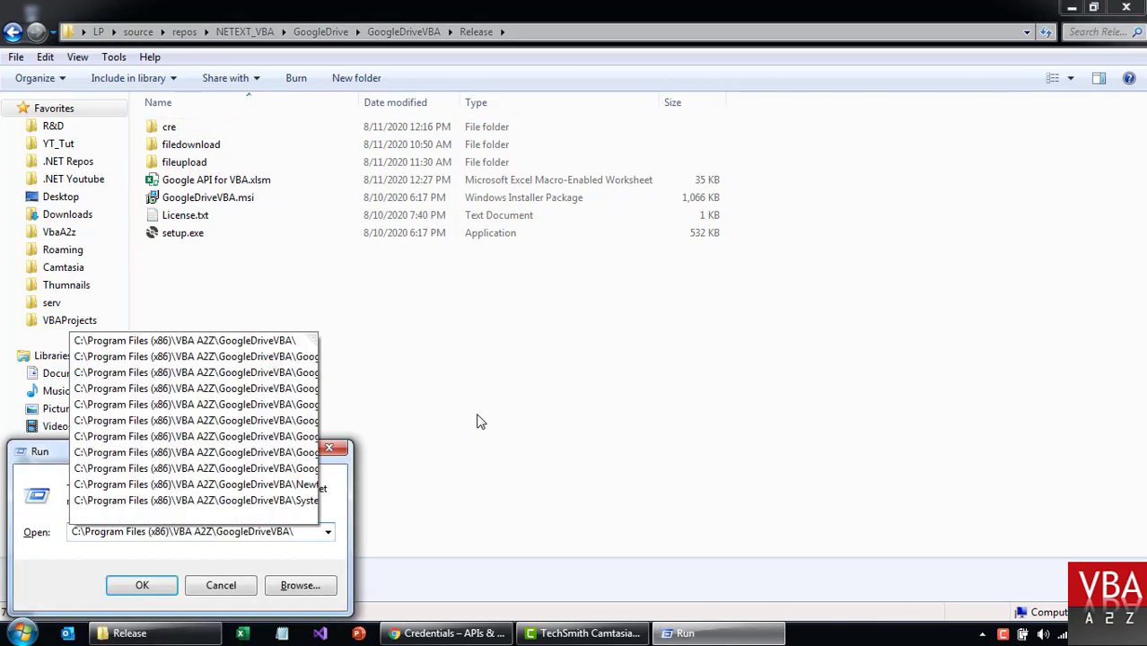
{"action": "key", "text": "Return"}
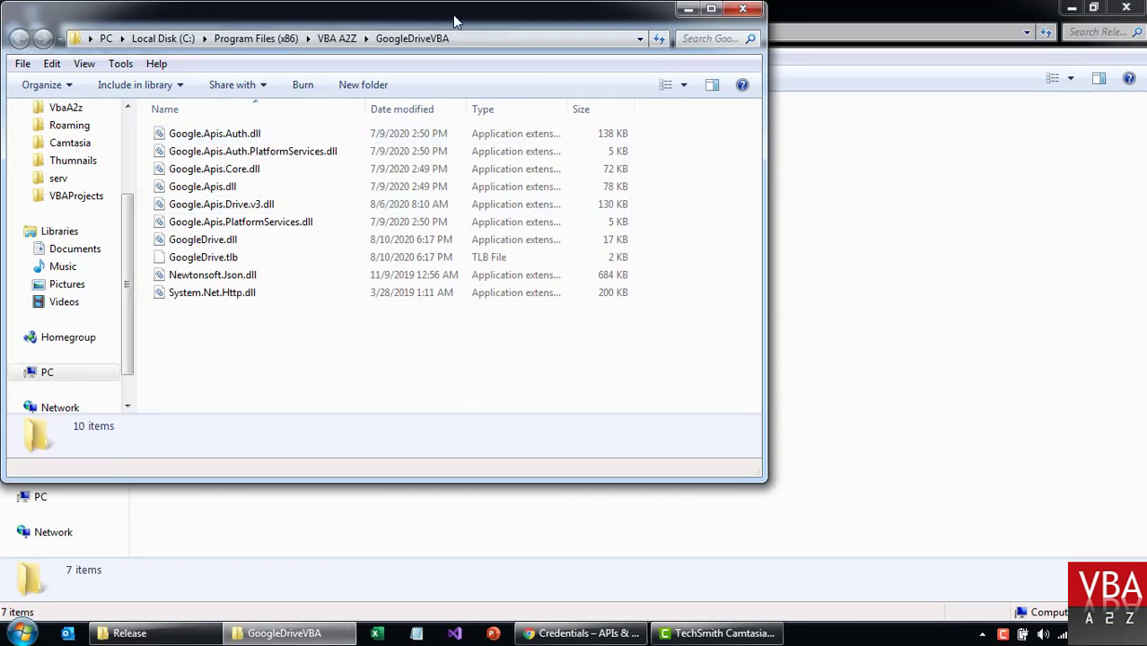
{"action": "left_click_drag", "start_coordinate": [456, 21], "coordinate": [626, 81]}
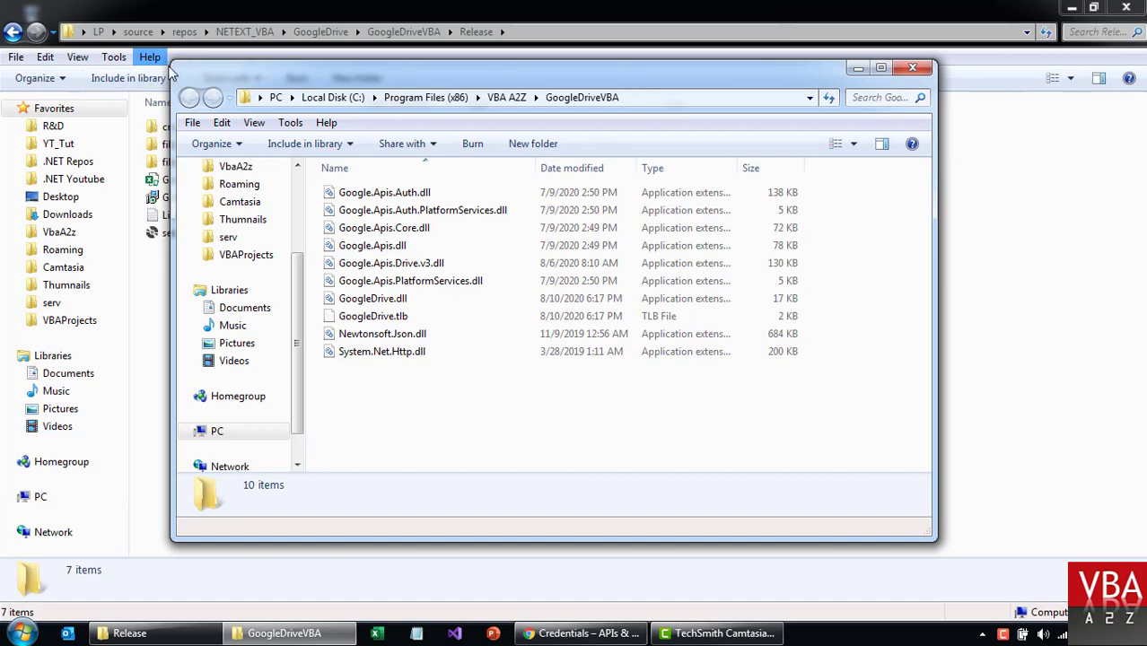
{"action": "left_click_drag", "start_coordinate": [171, 61], "coordinate": [277, 79]}
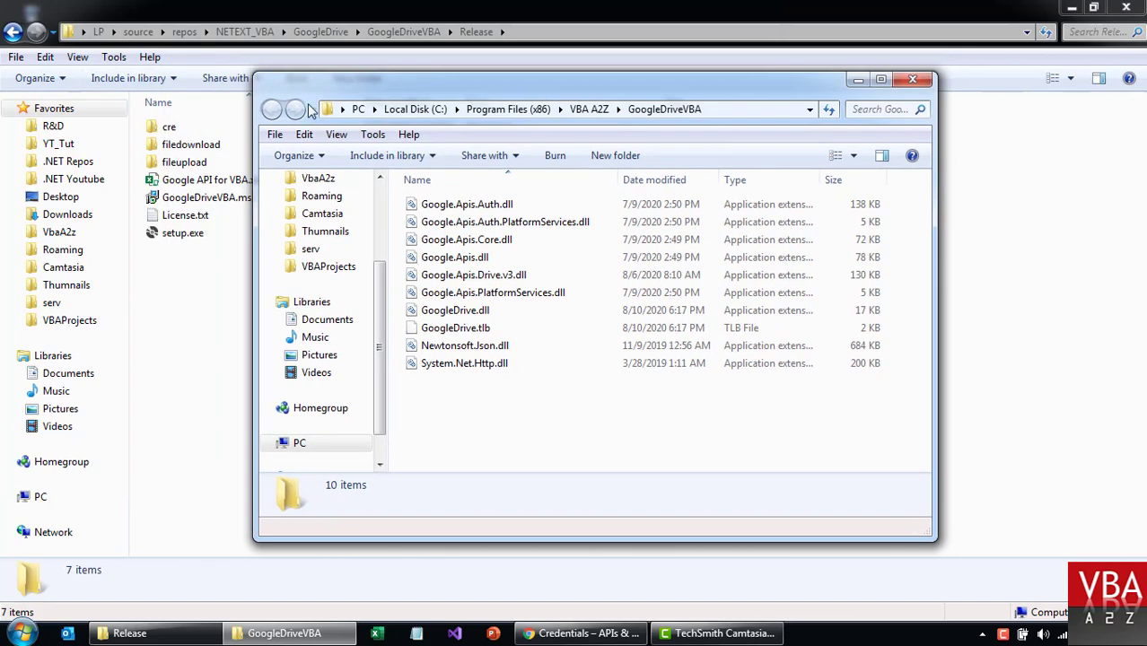
Check GoogleDrive.tlb, close the install folder, and open Google API for VBA.xlsm.
{"action": "left_click", "coordinate": [494, 325]}
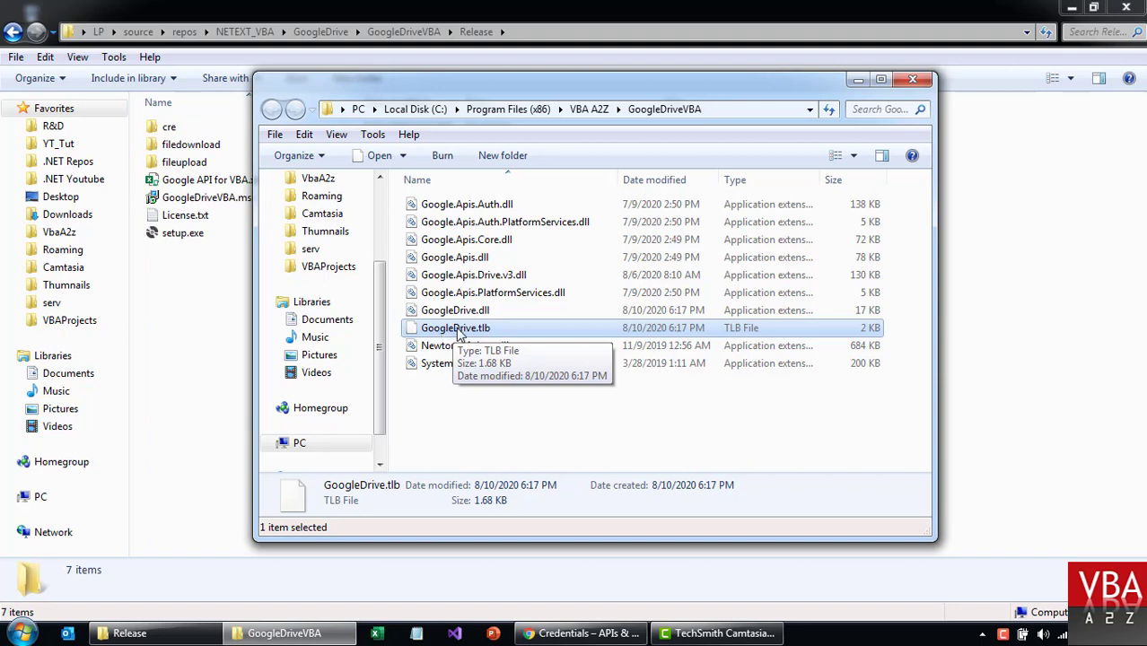
{"action": "left_click", "coordinate": [546, 428]}
{"action": "key", "text": "alt+F4"}
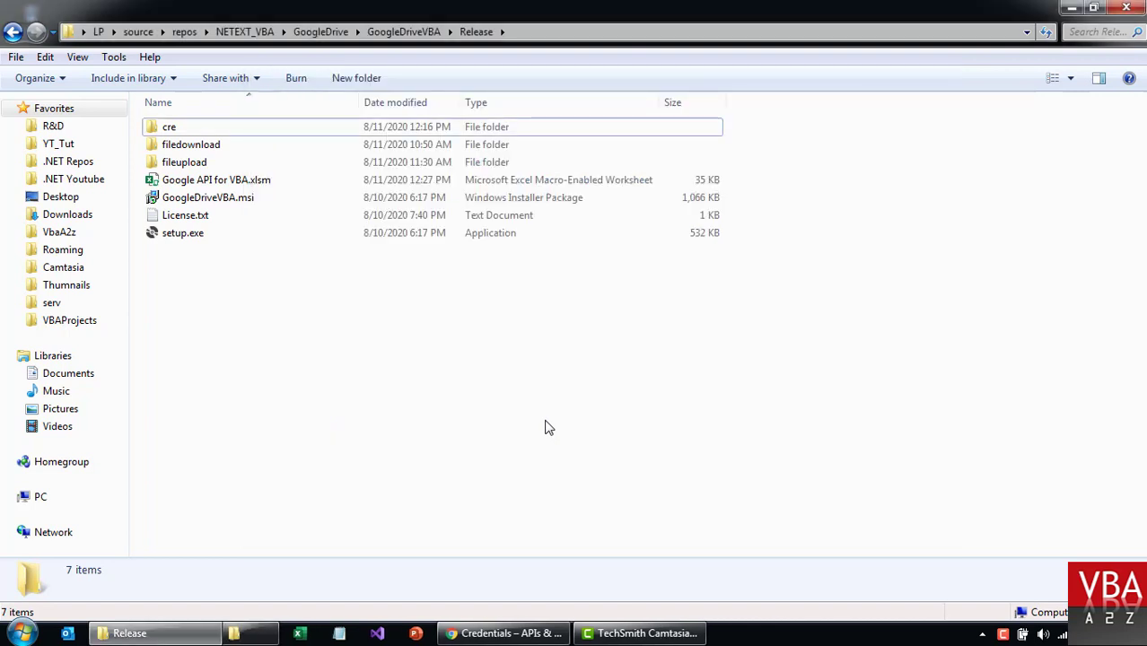
{"action": "left_click", "coordinate": [220, 181]}
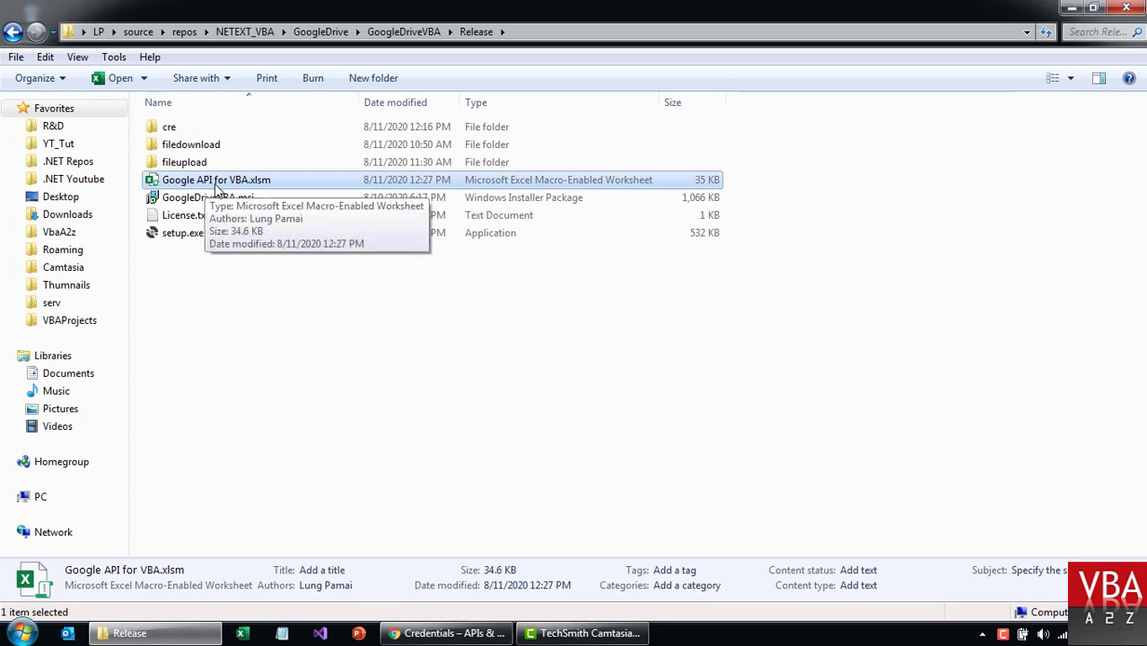
{"action": "double_click", "coordinate": [265, 182]}
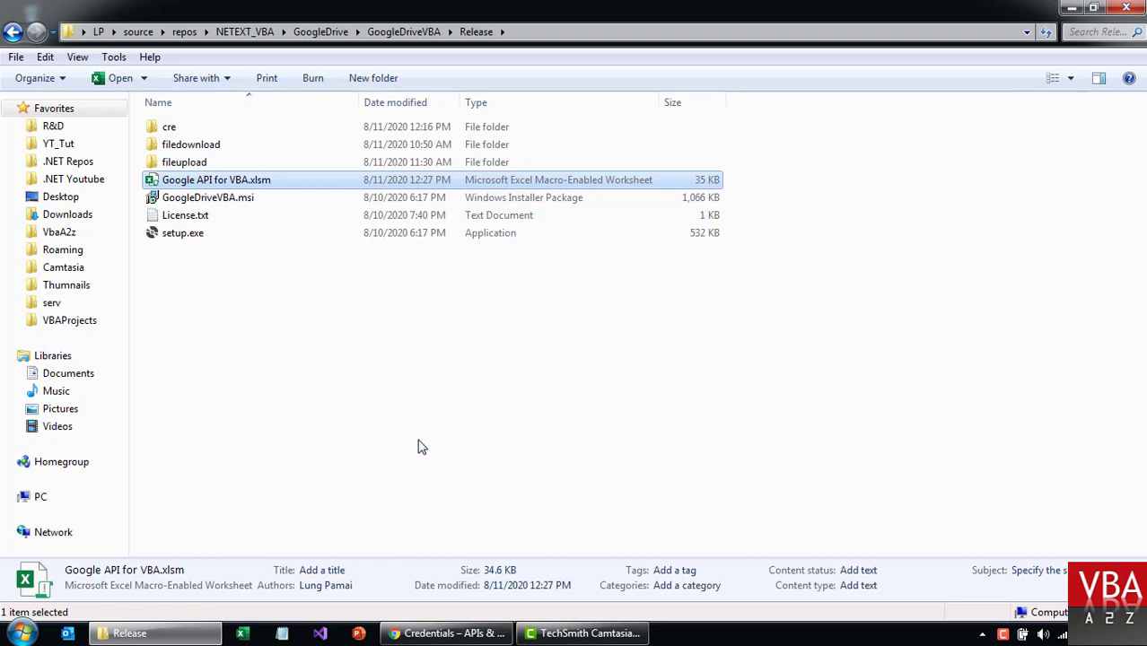
Reselect Google API for VBA.xlsm while Excel finishes opening it.
{"action": "left_click", "coordinate": [275, 197]}
{"action": "left_click", "coordinate": [284, 178]}
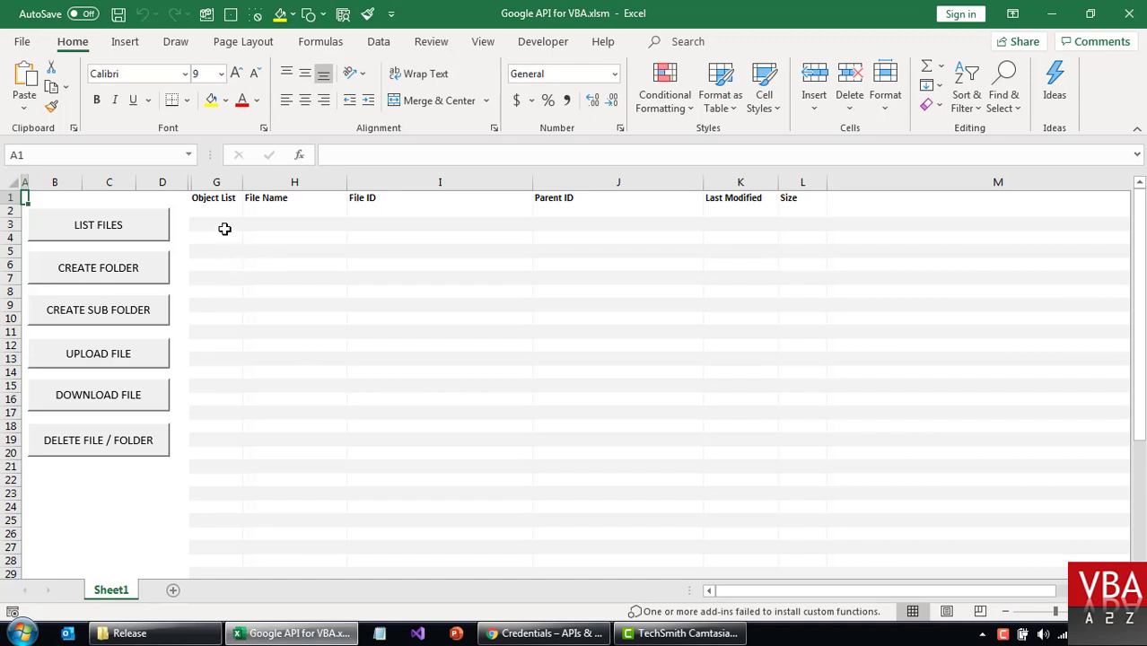
In the VBA Editor, show the Sample module's code and open References showing GoogleDrive checked.
{"action": "left_click", "coordinate": [224, 227]}
{"action": "key", "text": "alt+F11"}
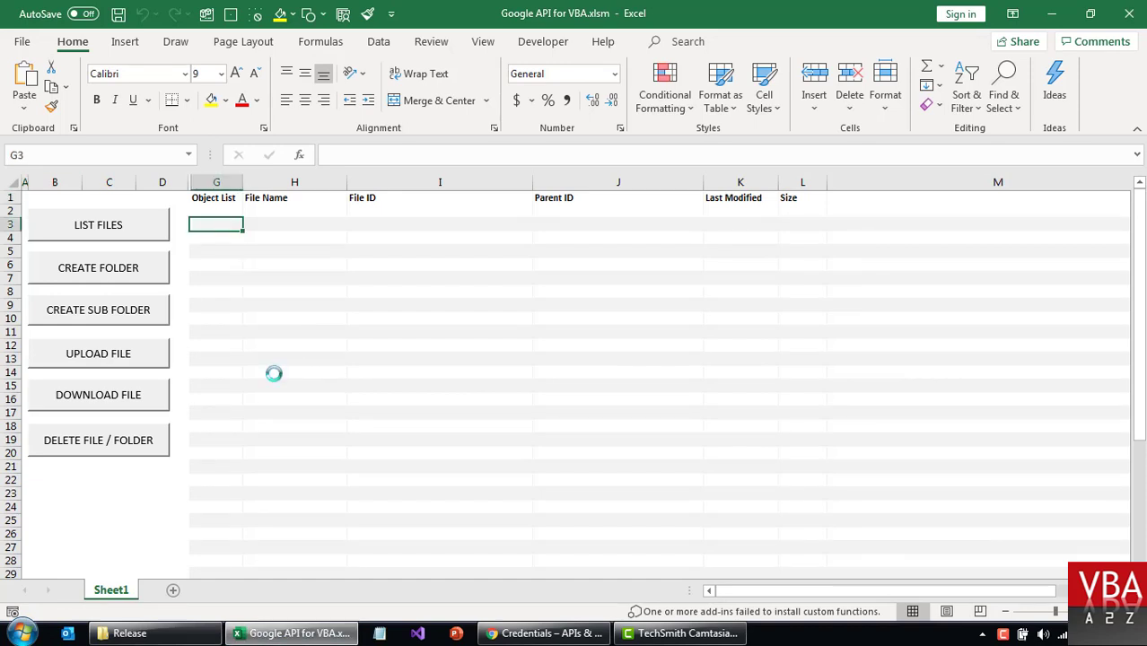
{"action": "left_click", "coordinate": [607, 387]}
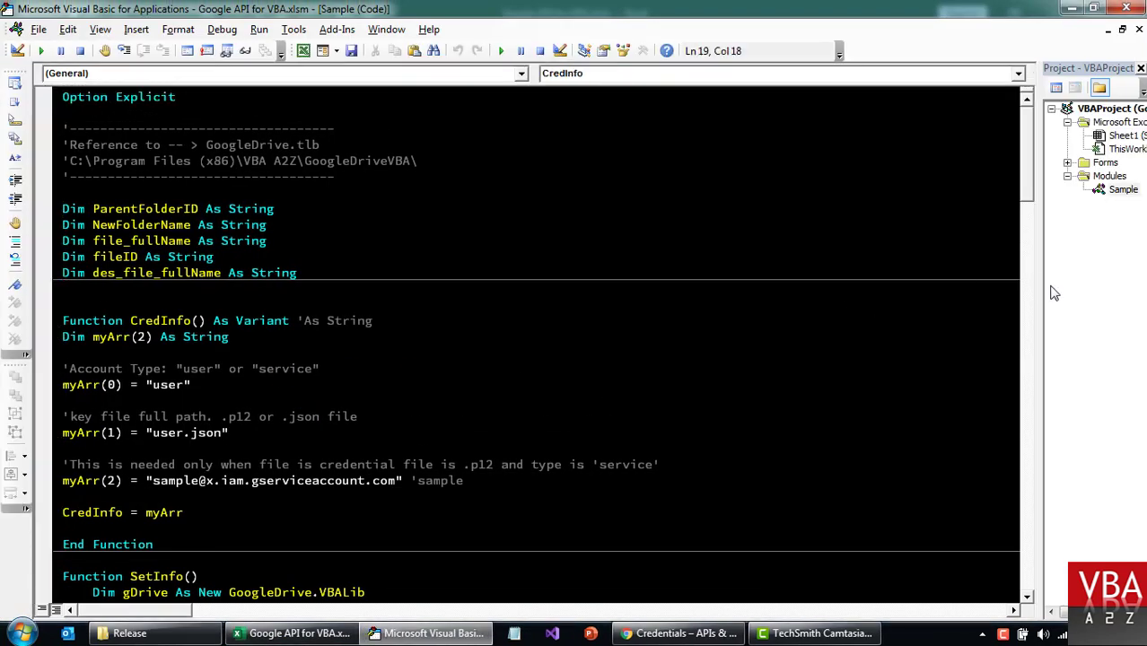
{"action": "left_click_drag", "start_coordinate": [1037, 290], "coordinate": [1006, 296]}
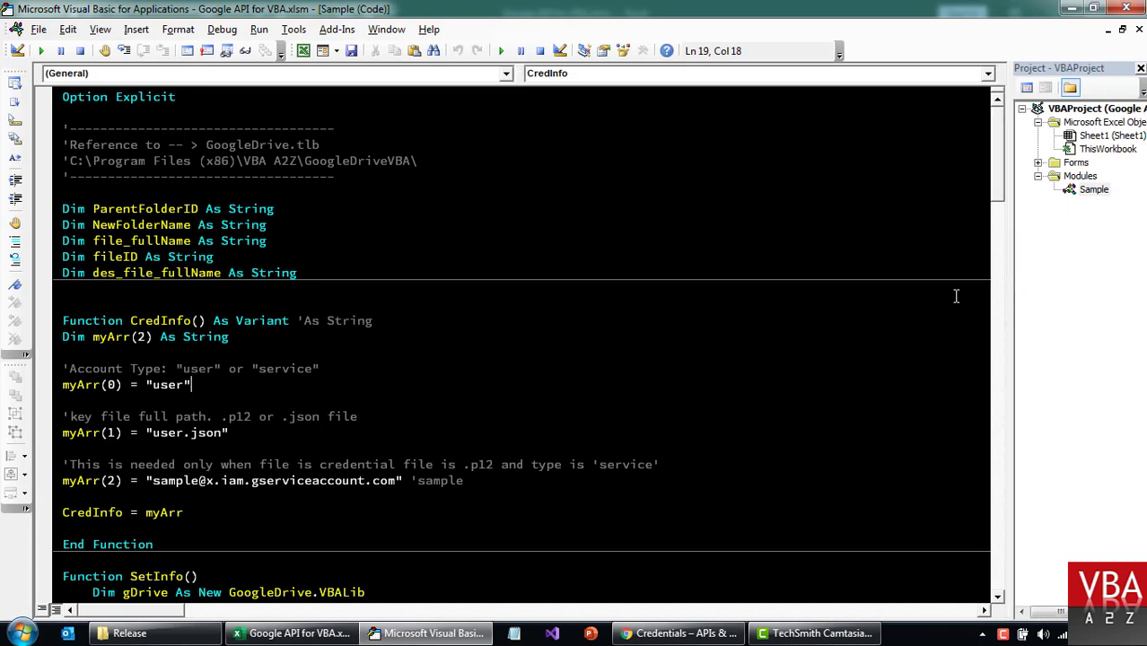
{"action": "left_click", "coordinate": [1097, 190]}
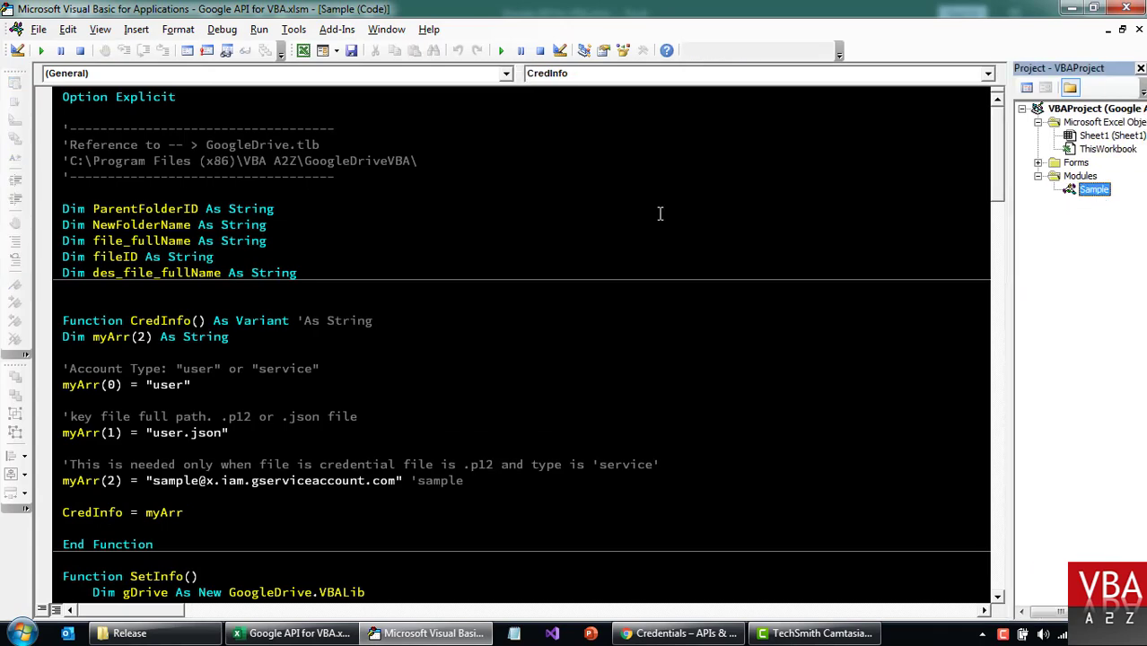
{"action": "key", "text": "F7"}
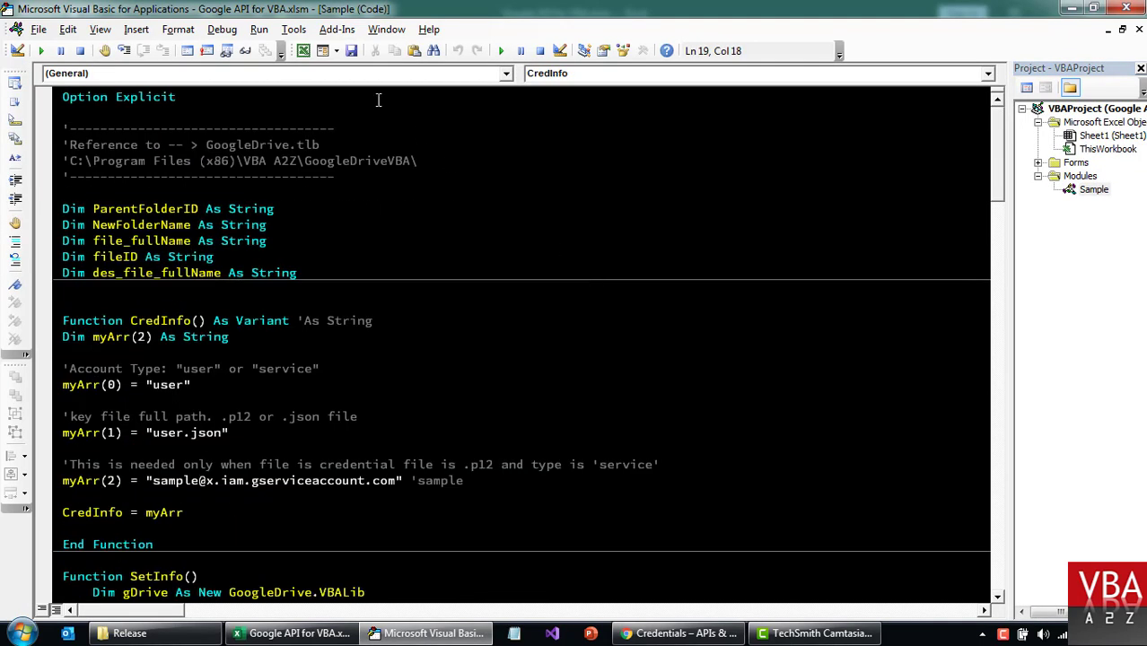
{"action": "left_click", "coordinate": [294, 29]}
{"action": "left_click", "coordinate": [307, 51]}
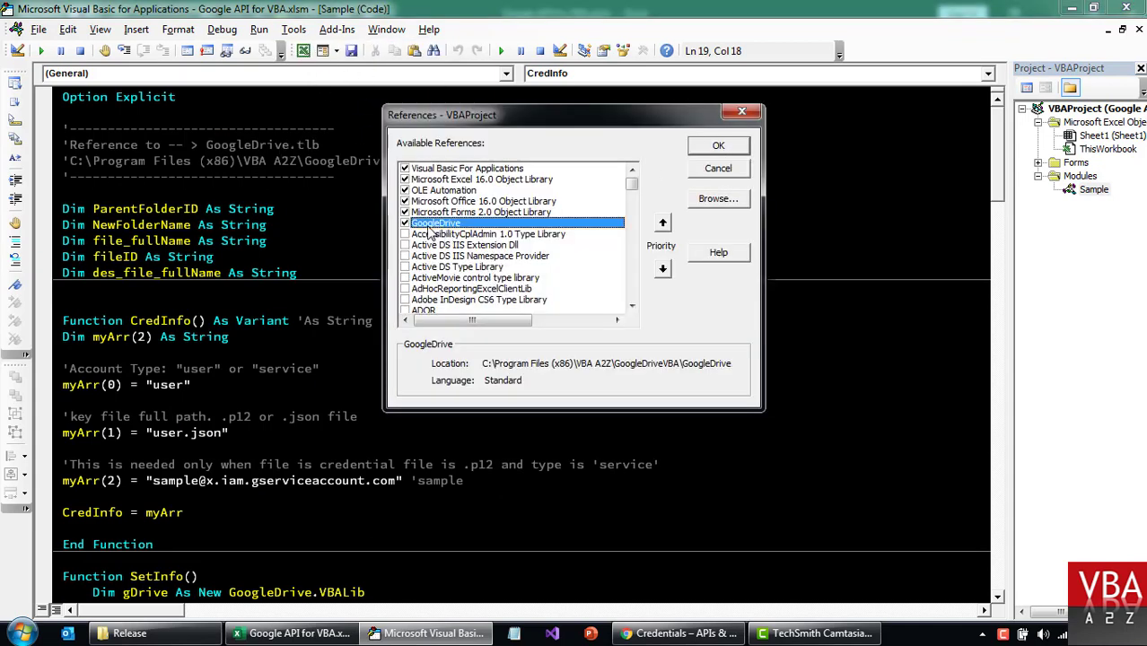
Browse to GoogleDrive.tlb, cancel since it is already referenced, and close References.
{"action": "left_click", "coordinate": [731, 205]}
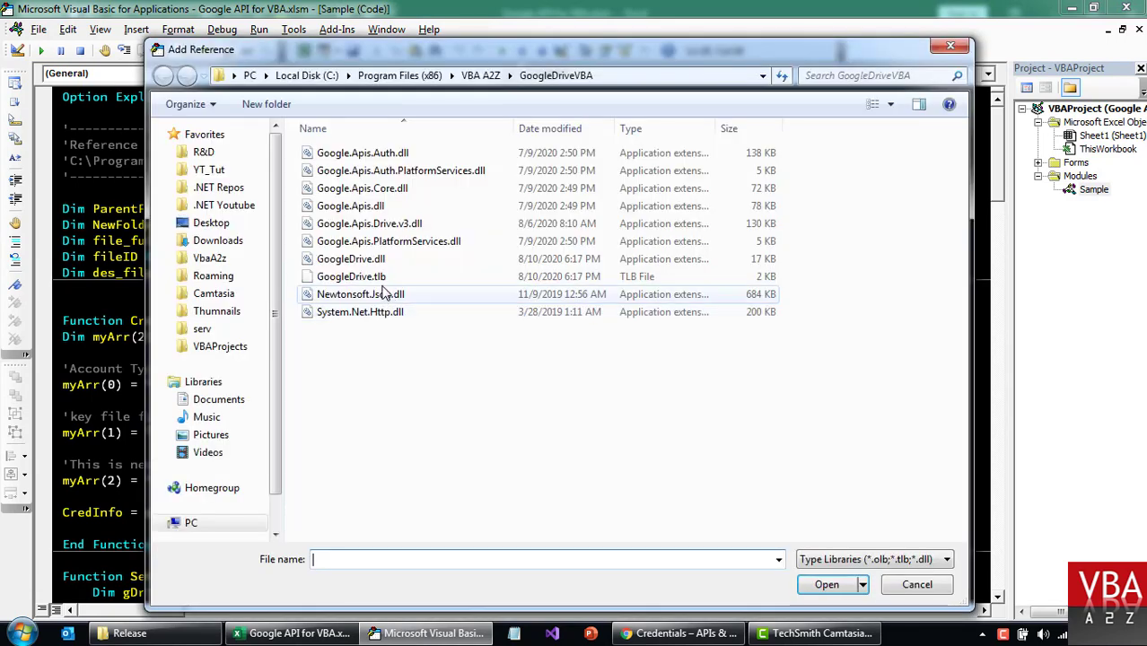
{"action": "left_click", "coordinate": [368, 278]}
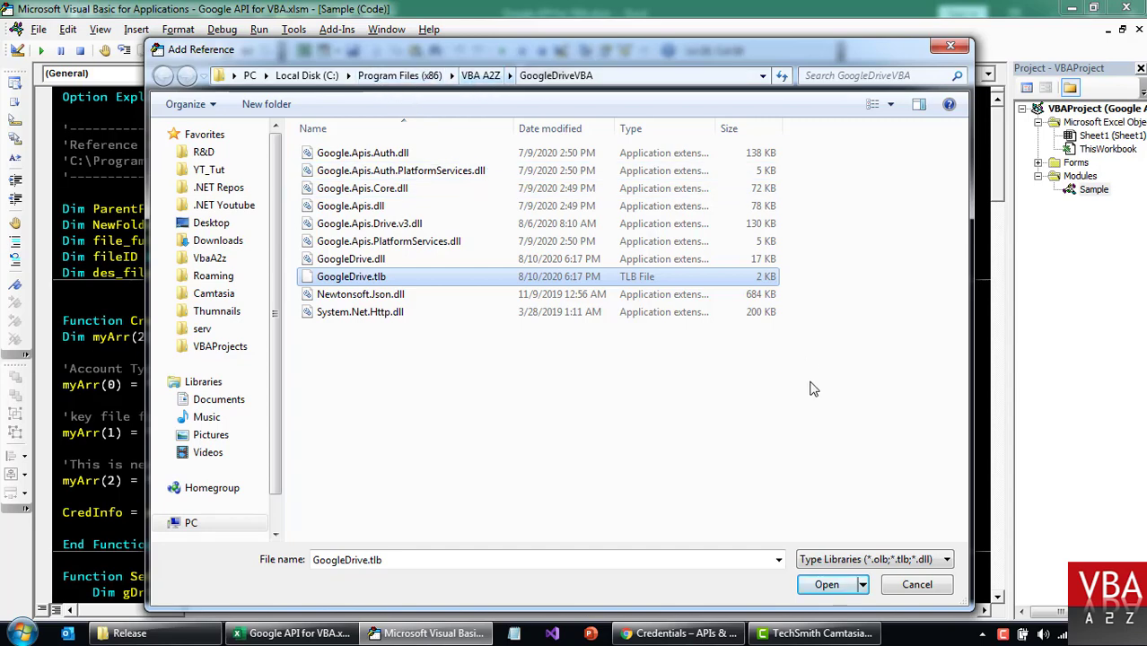
{"action": "left_click", "coordinate": [917, 585]}
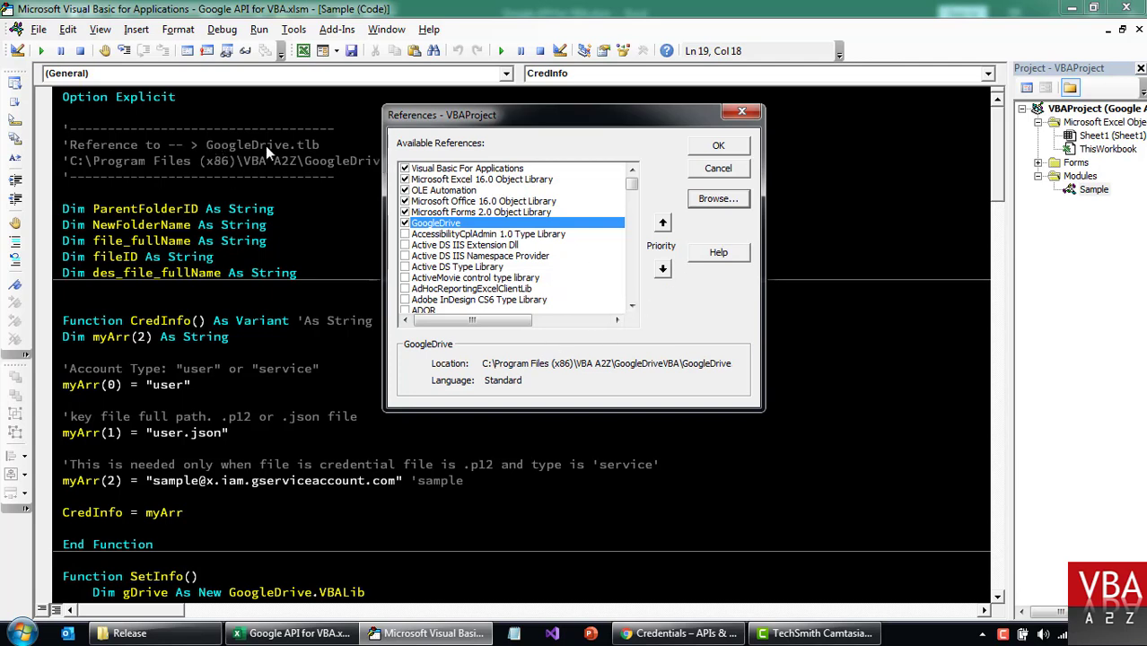
{"action": "left_click", "coordinate": [741, 114]}
Scroll down to the CredInfo function in the Sample module and highlight it.
{"action": "left_click", "coordinate": [667, 359]}
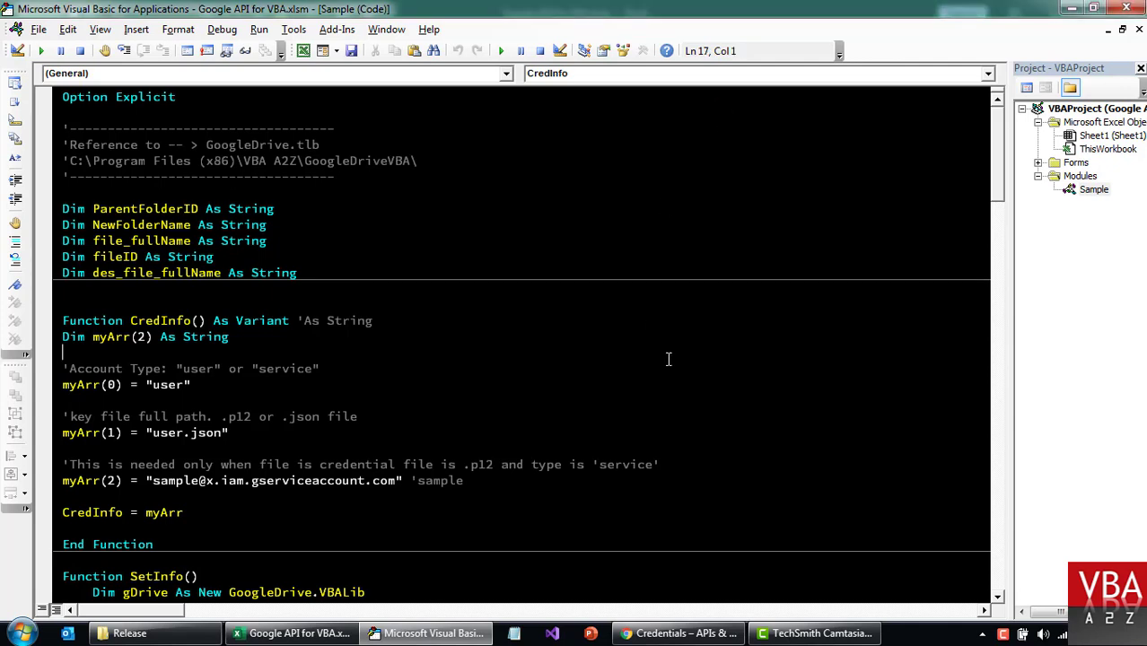
{"action": "scroll", "coordinate": [569, 340], "scroll_direction": "down", "scroll_amount": 3}
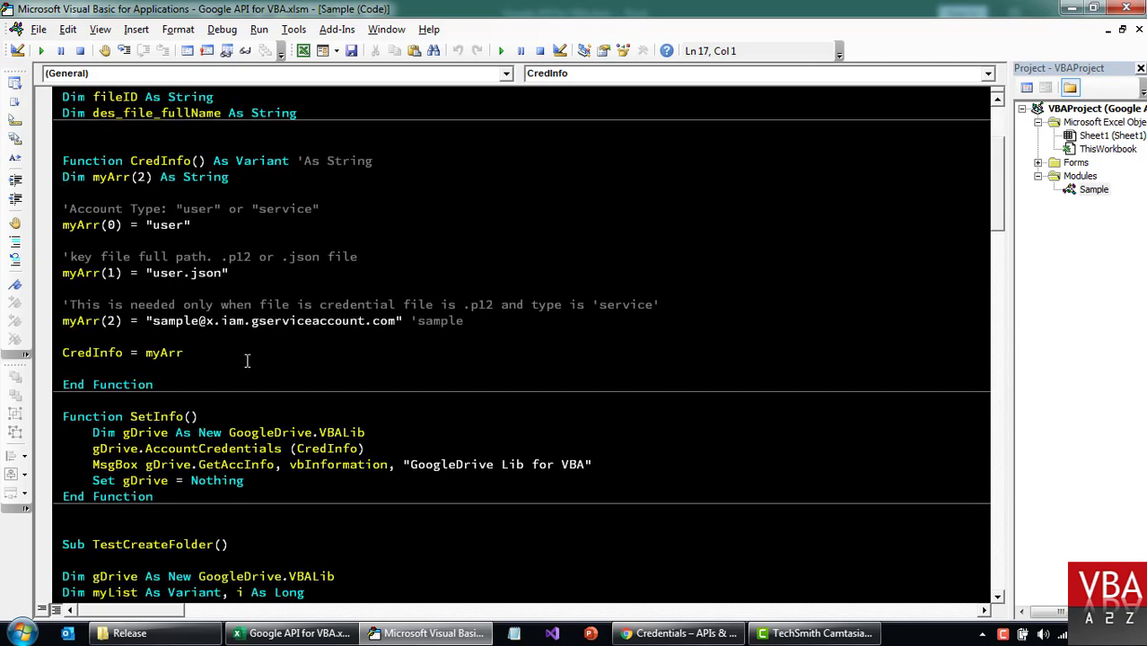
{"action": "left_click_drag", "start_coordinate": [181, 384], "coordinate": [56, 161]}
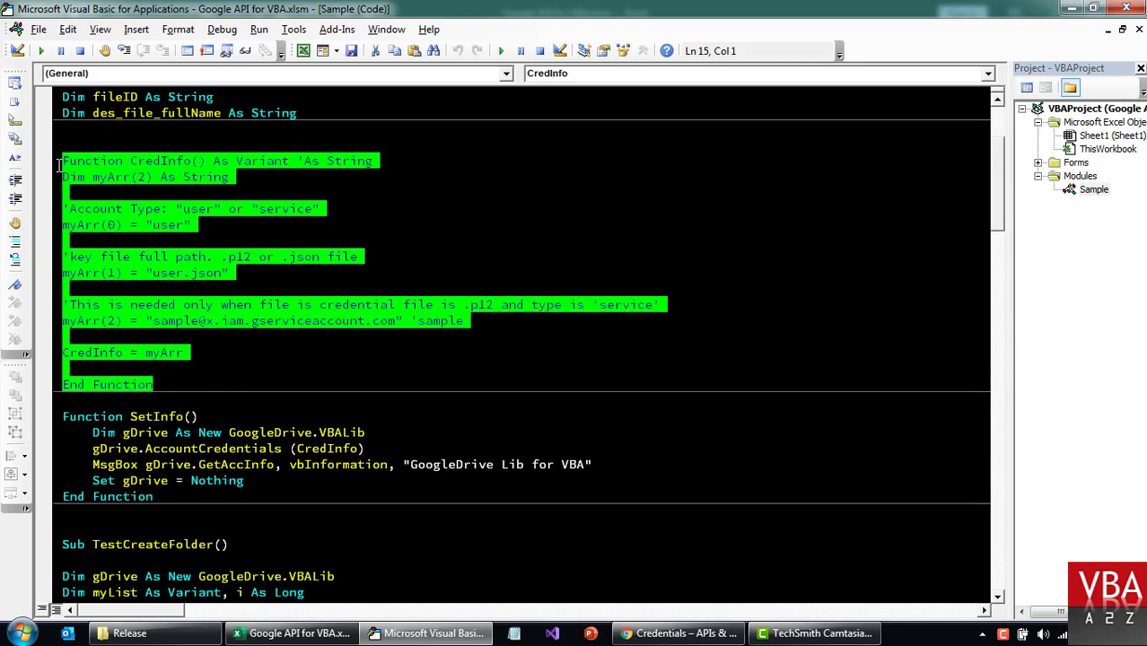
{"action": "left_click", "coordinate": [338, 369]}
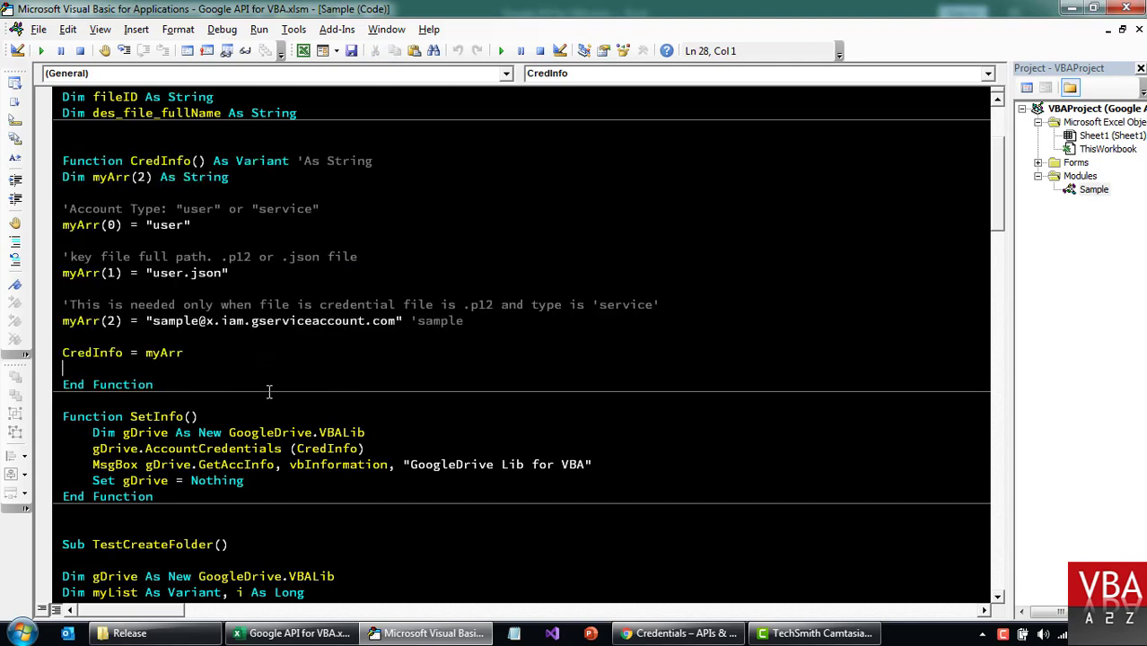
Copy the full path of user.json from the cre folder and return to the VBA editor.
{"action": "left_click", "coordinate": [129, 633]}
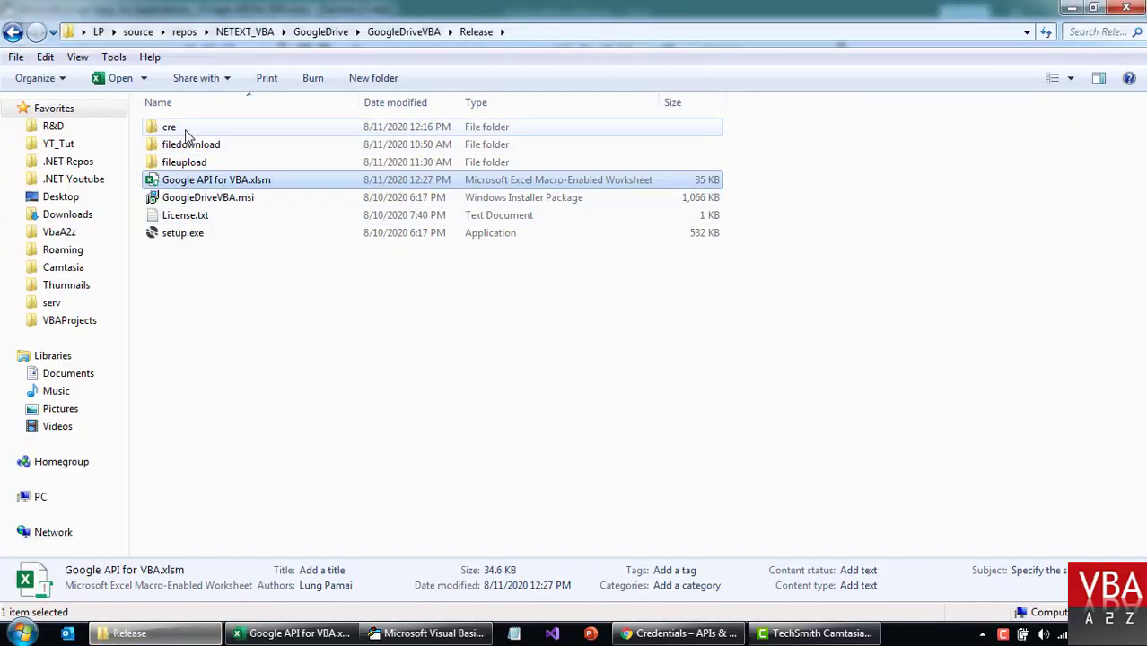
{"action": "double_click", "coordinate": [184, 128]}
{"action": "left_click", "coordinate": [195, 145]}
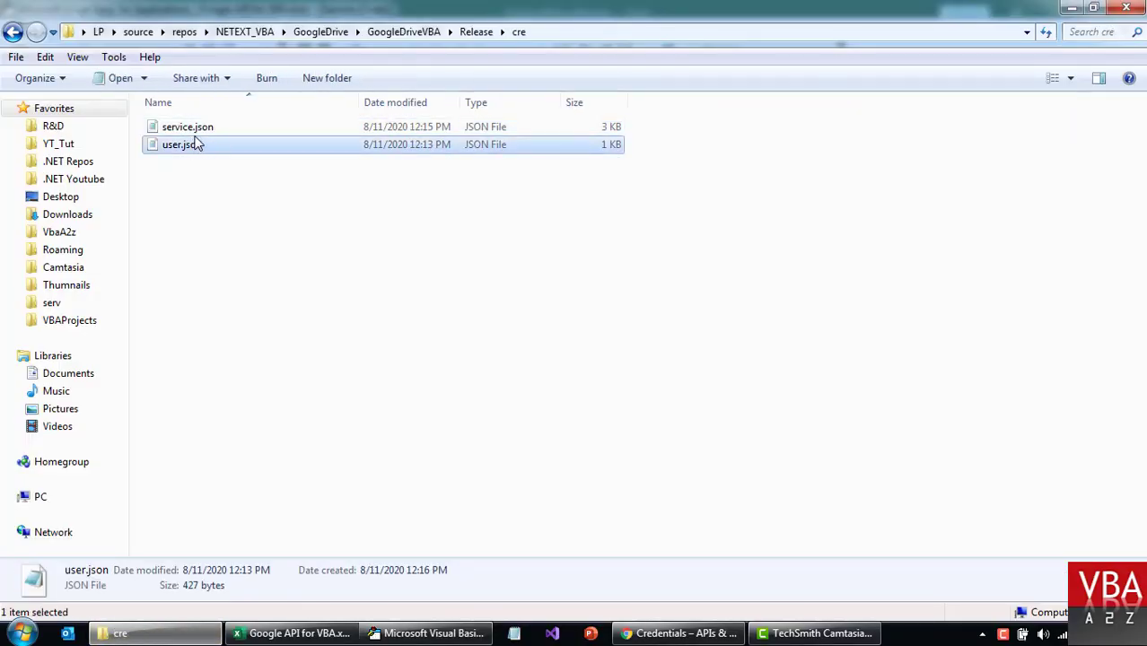
{"action": "key", "text": "Up"}
{"action": "left_click", "coordinate": [190, 146]}
{"action": "right_click", "coordinate": [187, 148]}
{"action": "mouse_move", "coordinate": [253, 437]}
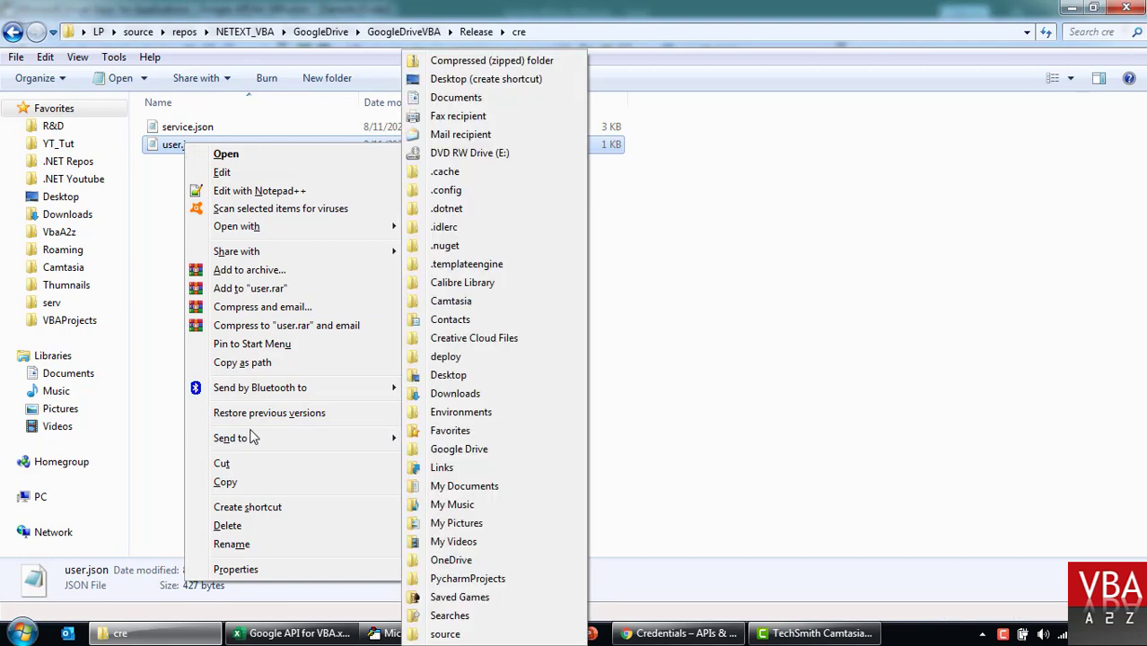
{"action": "left_click", "coordinate": [255, 363]}
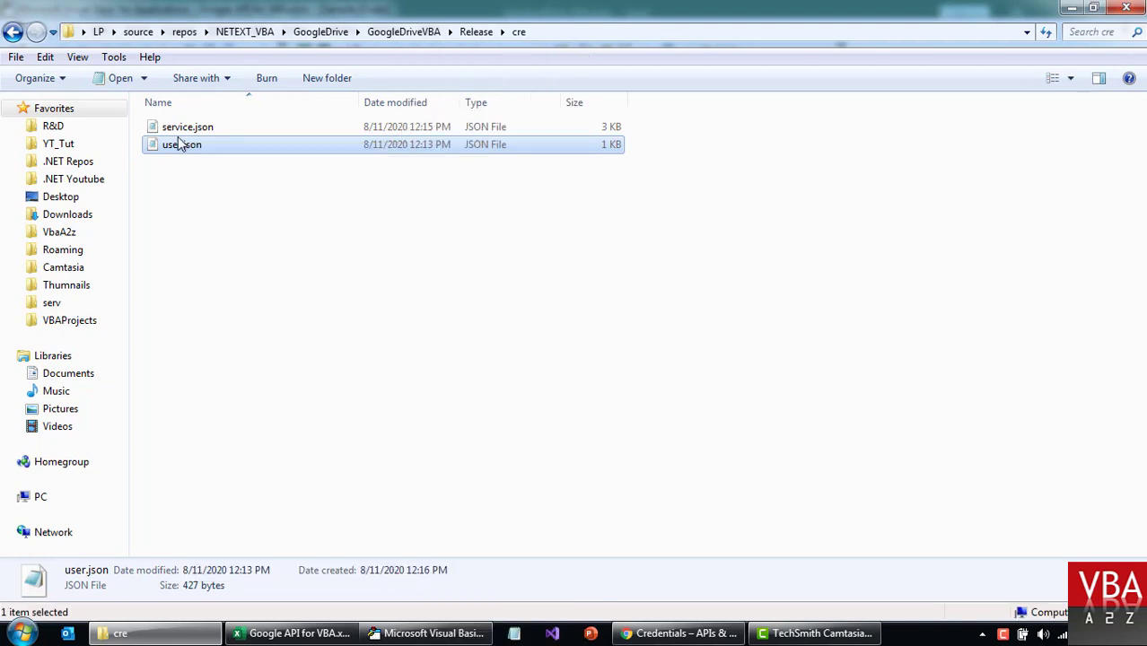
{"action": "key", "text": "alt+Tab"}
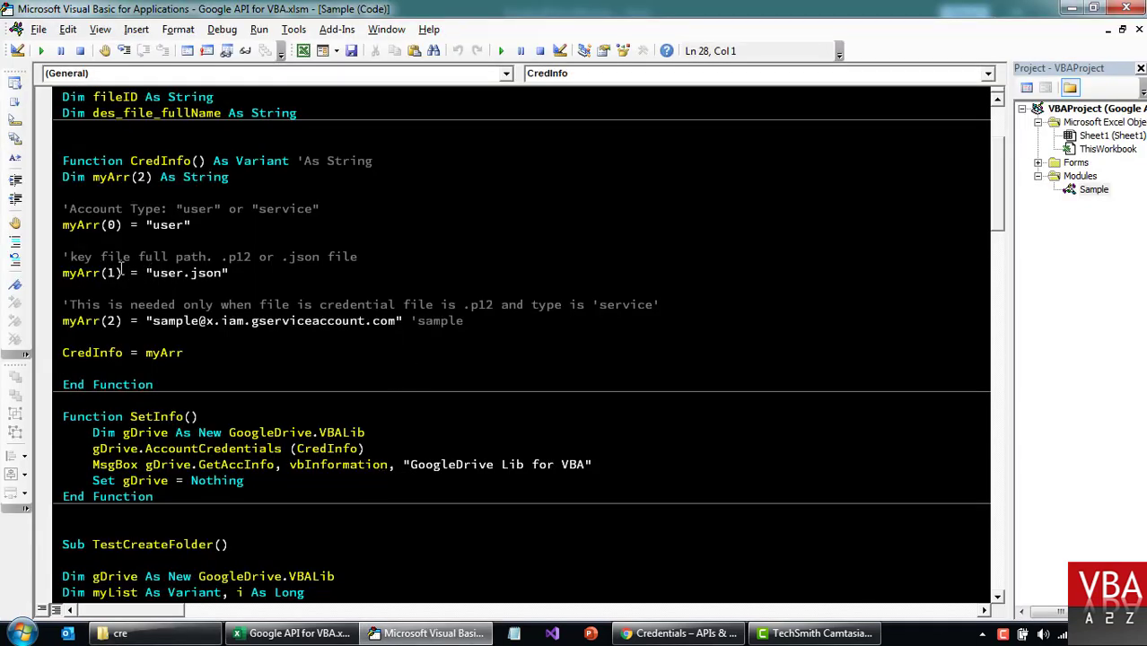
Paste user.json's copied full path over the key file name on the myArr(1) line.
{"action": "left_click", "coordinate": [151, 273]}
{"action": "key", "text": "shift+End"}
{"action": "key", "text": "shift+Left"}
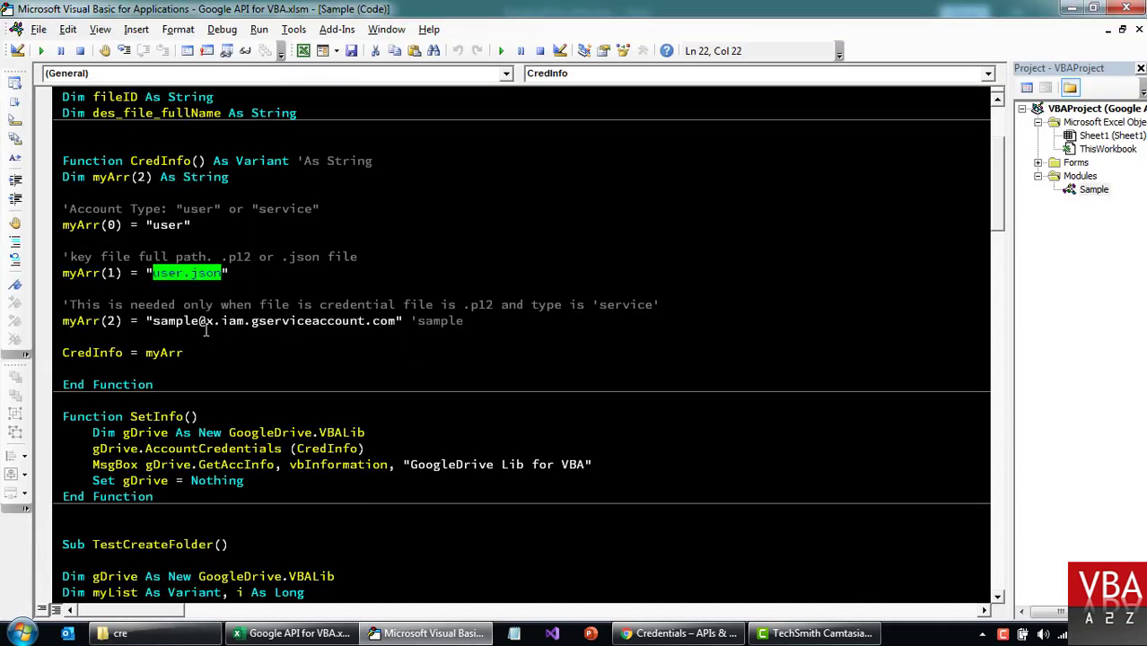
{"action": "type", "text": "C:\\Users\\LP\\source\\repos\\NETEXT_VBA\\GoogleDrive\\GoogleDriveVBA\\Release\\cre\\user.json"}
{"action": "key", "text": "End"}
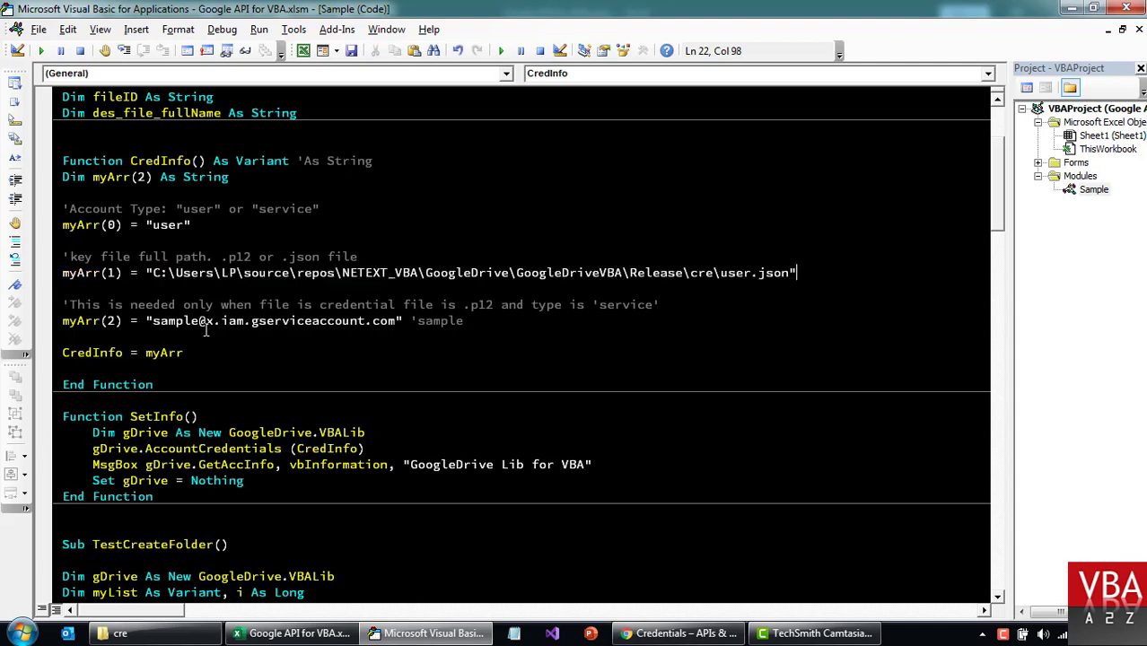
{"action": "key", "text": "shift+End"}
{"action": "key", "text": "Home"}
{"action": "left_click_drag", "start_coordinate": [143, 272], "coordinate": [796, 272]}
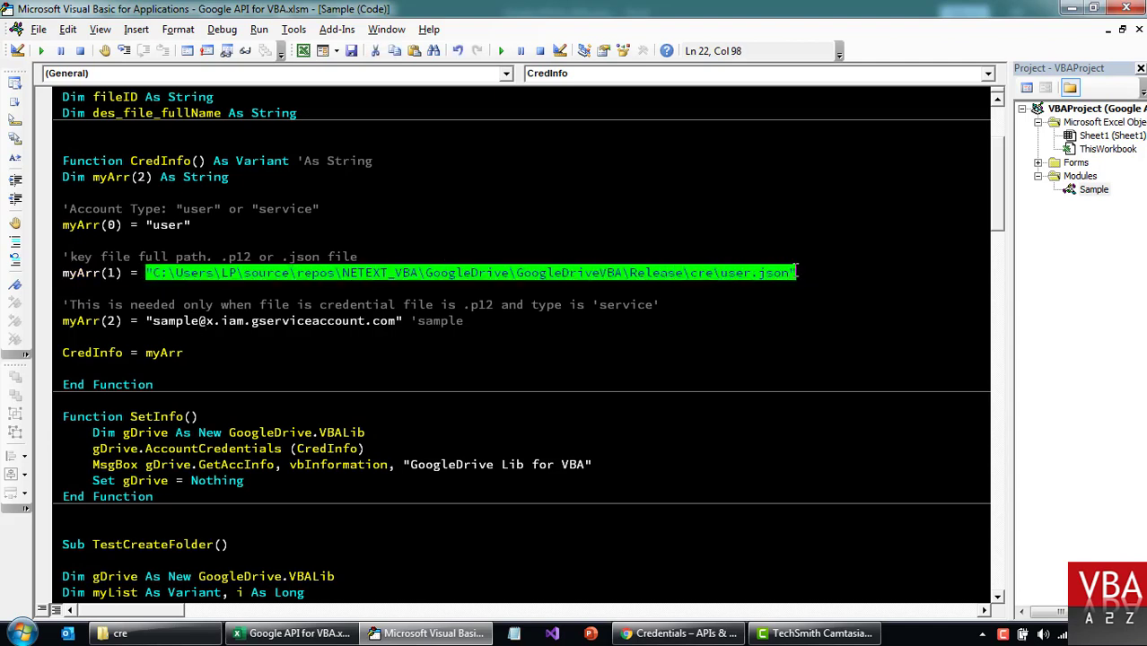
{"action": "left_click", "coordinate": [798, 272]}
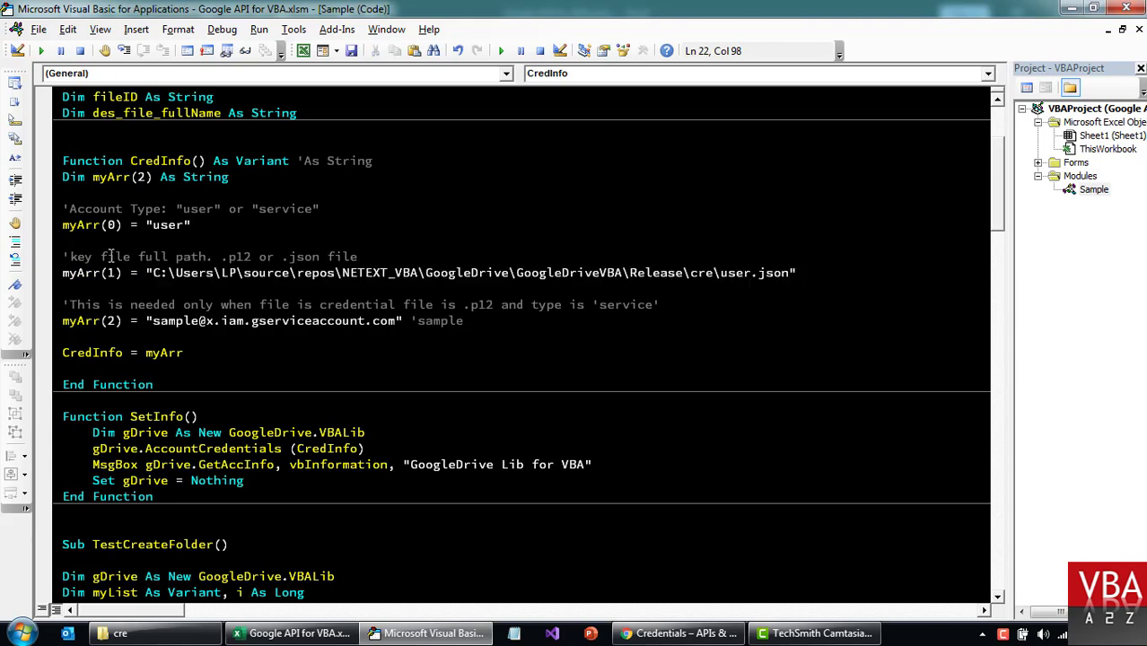
Review CredInfo's account type options (user or service), the sample e-mail and .p12 comment.
{"action": "double_click", "coordinate": [171, 225]}
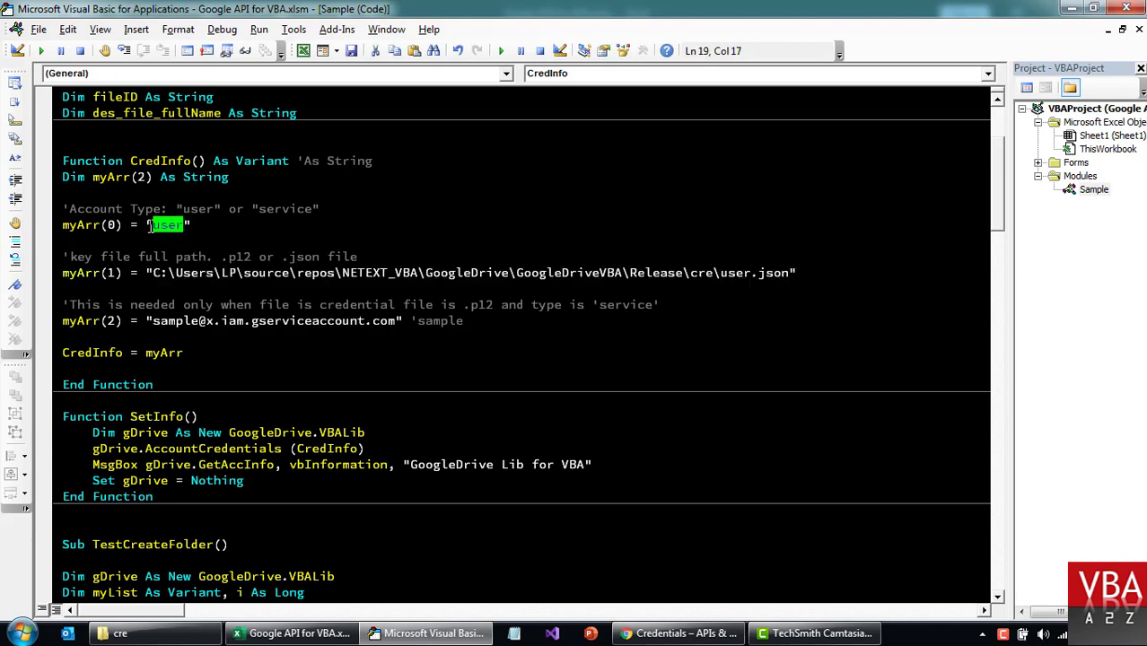
{"action": "double_click", "coordinate": [274, 210]}
{"action": "double_click", "coordinate": [197, 208]}
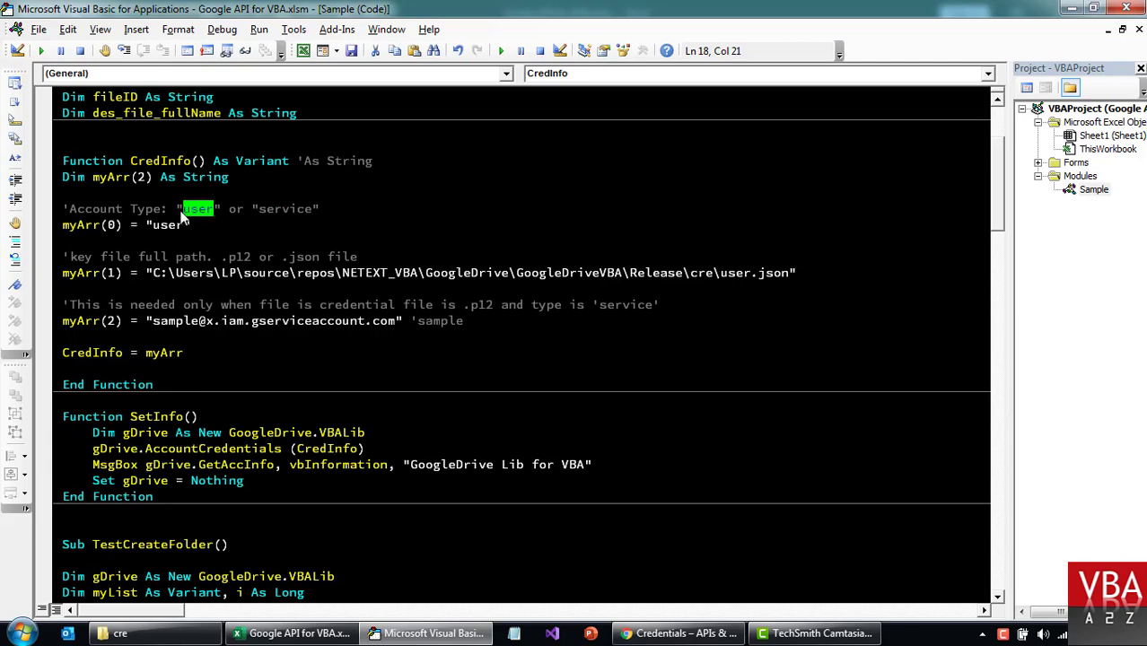
{"action": "left_click", "coordinate": [166, 225]}
{"action": "double_click", "coordinate": [166, 225]}
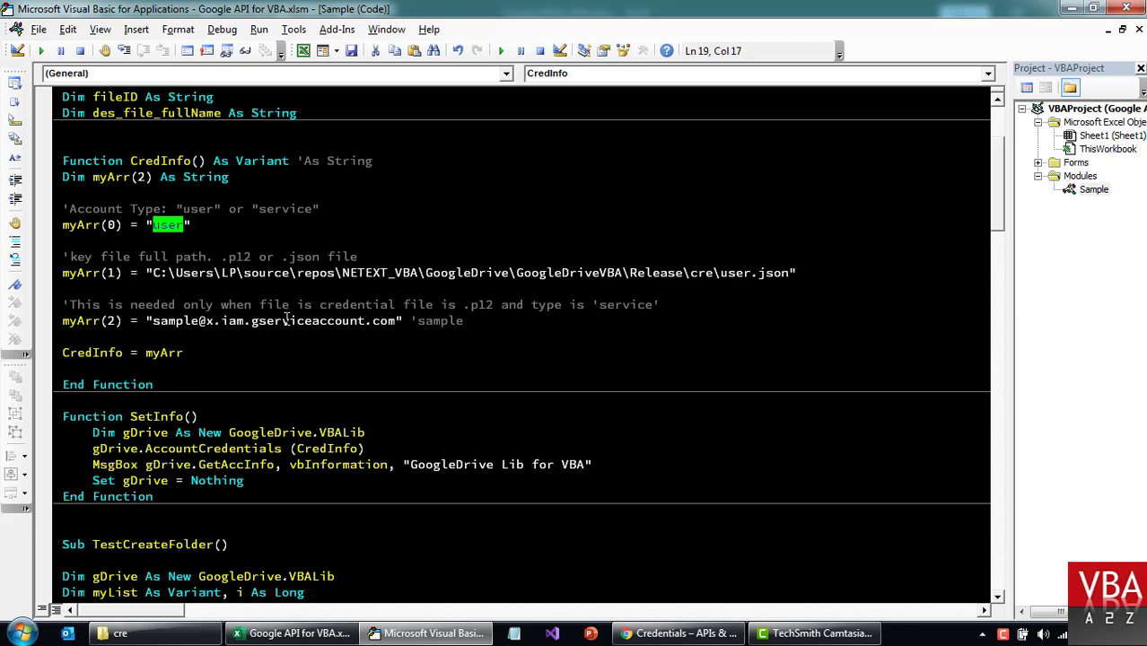
{"action": "left_click_drag", "start_coordinate": [151, 321], "coordinate": [395, 320]}
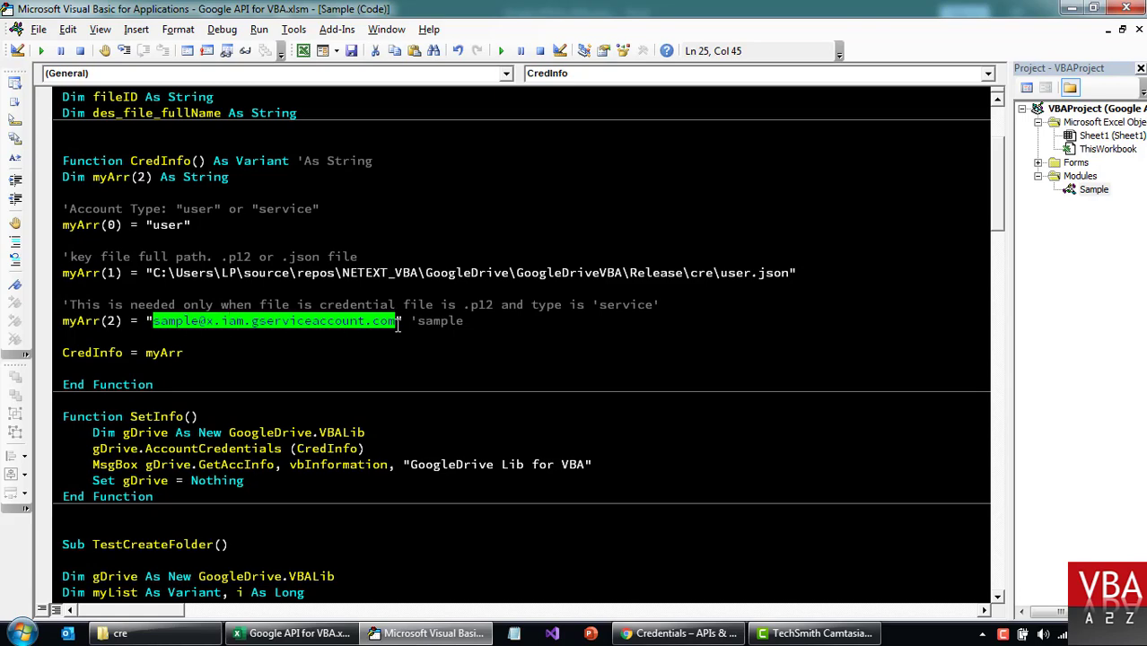
{"action": "left_click_drag", "start_coordinate": [463, 305], "coordinate": [496, 305]}
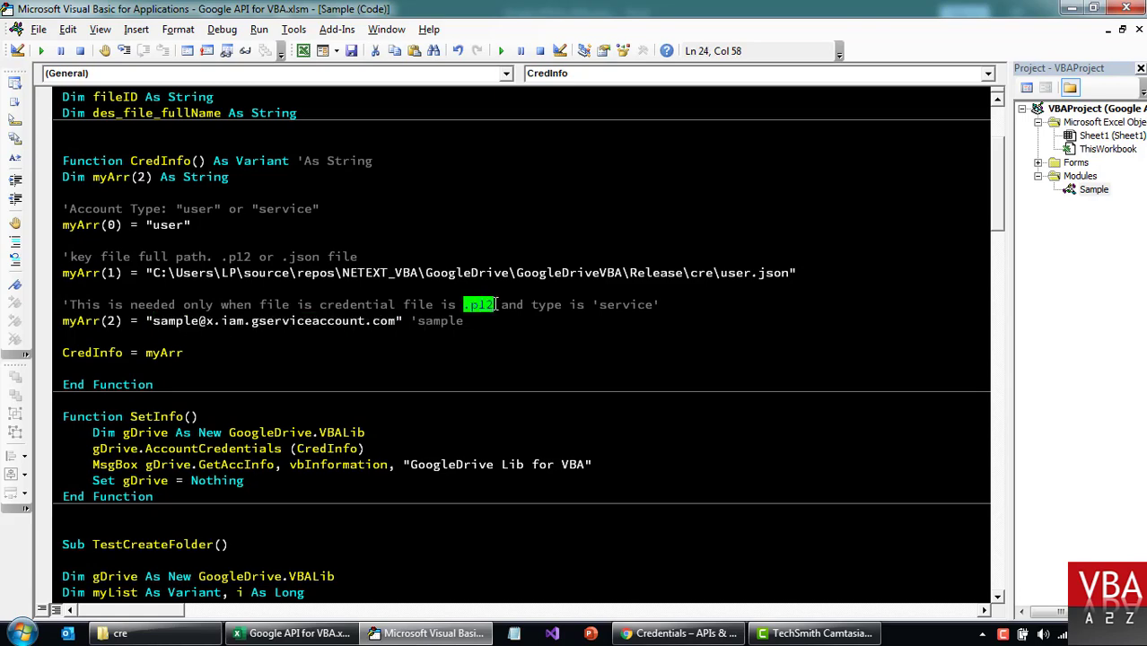
Copy the service account's e-mail from the Credentials page and return to the myArr(2) line.
{"action": "left_click", "coordinate": [679, 634]}
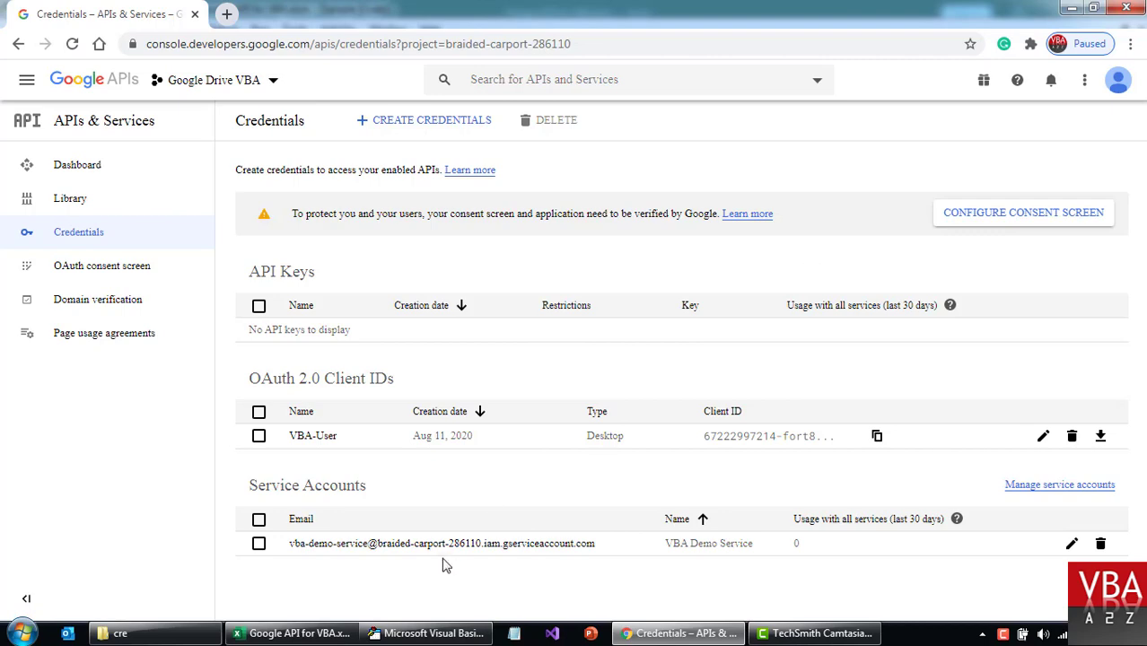
{"action": "left_click_drag", "start_coordinate": [603, 551], "coordinate": [291, 549]}
{"action": "key", "text": "ctrl+c"}
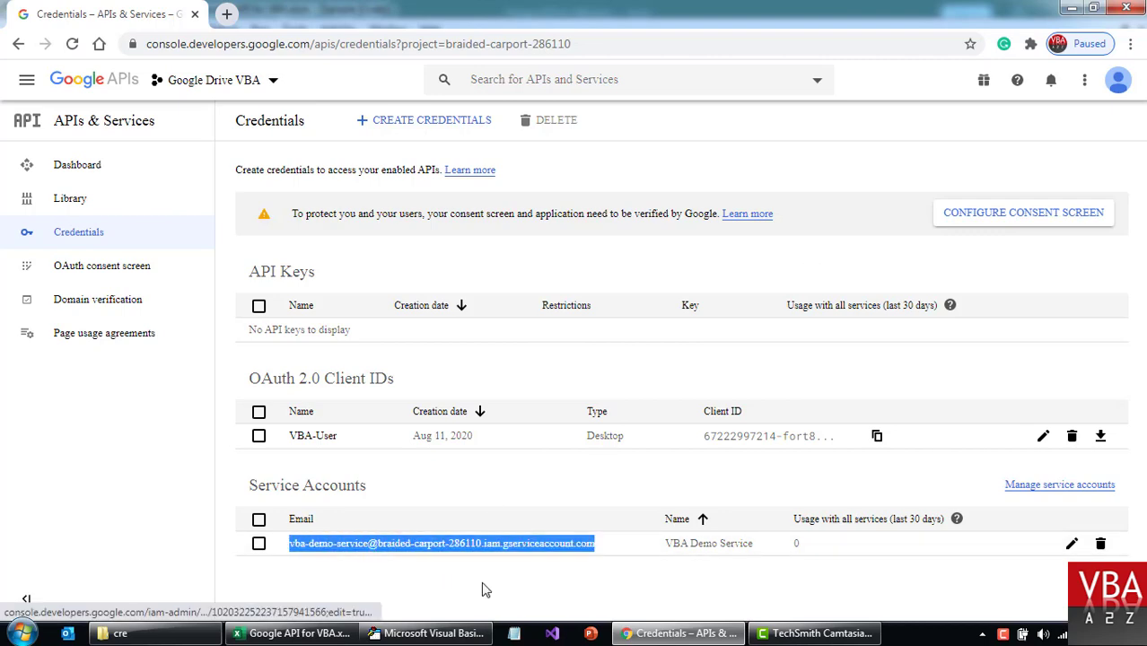
{"action": "key", "text": "alt+Tab"}
{"action": "left_click", "coordinate": [152, 320]}
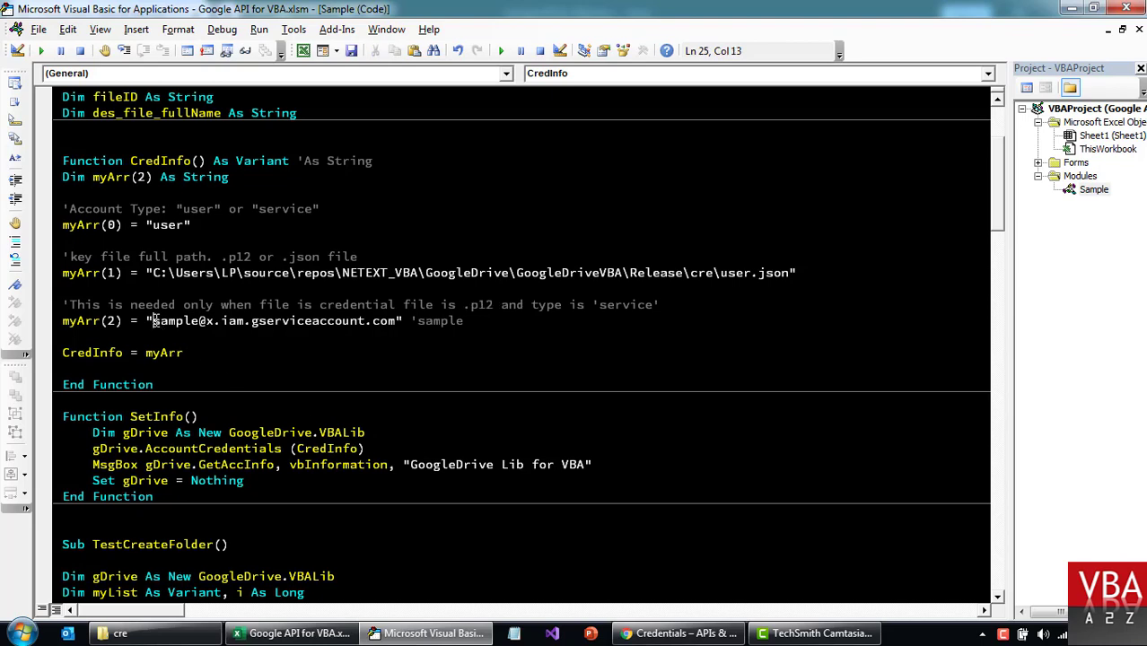
Replace the sample e-mail on the myArr(2) line with the service account's e-mail address.
{"action": "key", "text": "shift+End"}
{"action": "key", "text": "ctrl+v"}
{"action": "key", "text": "ctrl+z"}
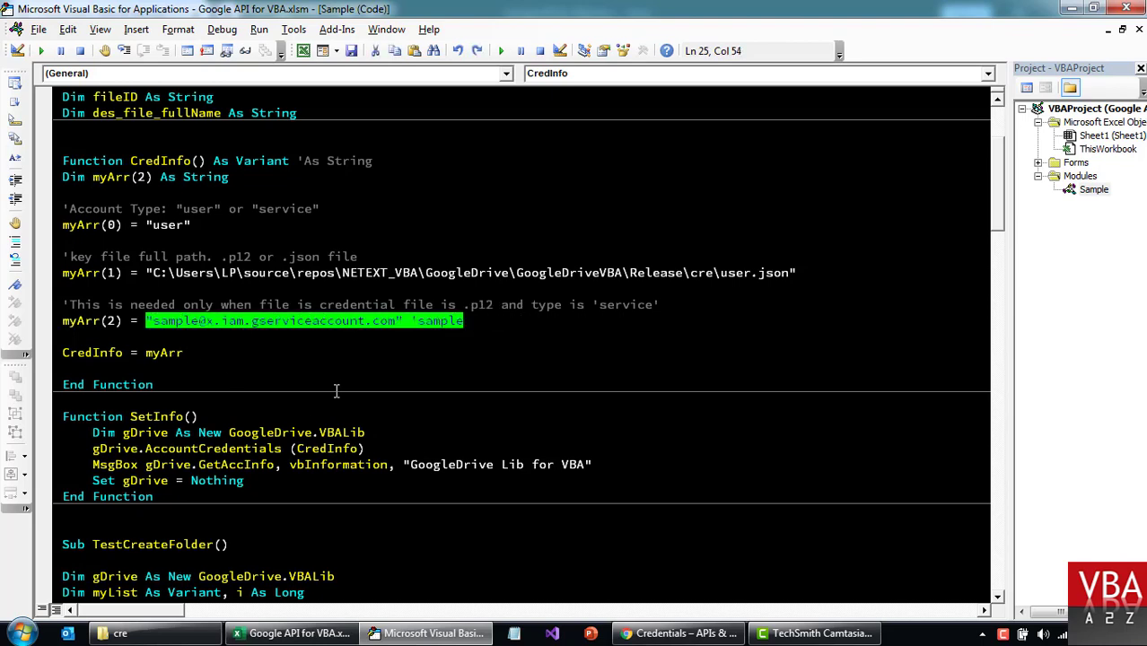
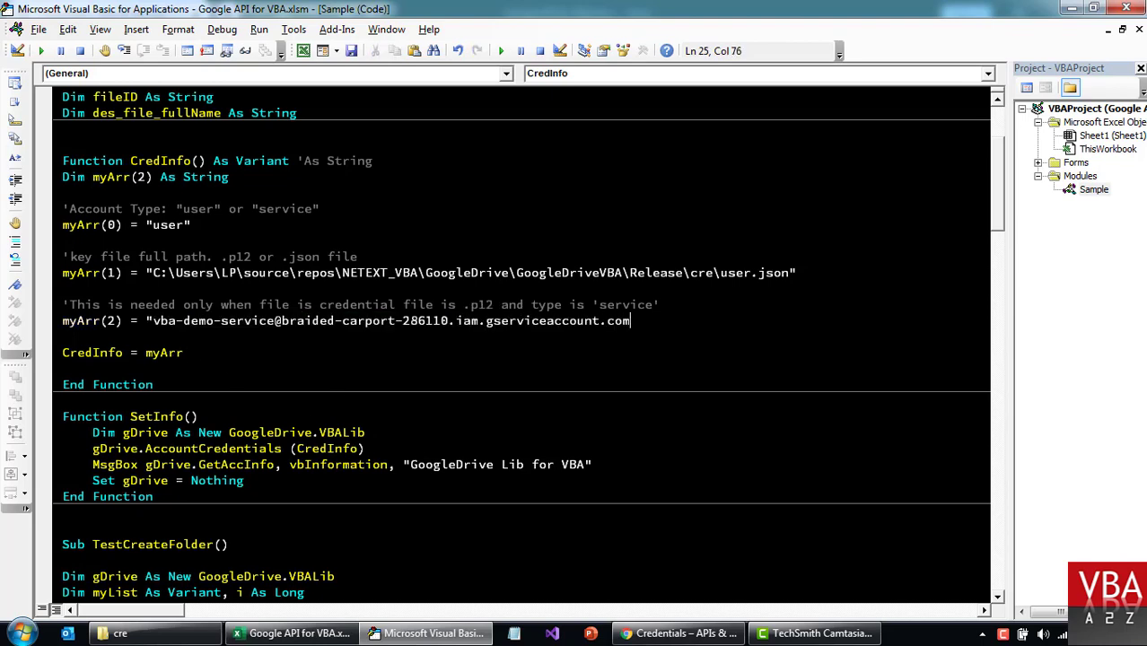
{"action": "key", "text": "Down"}
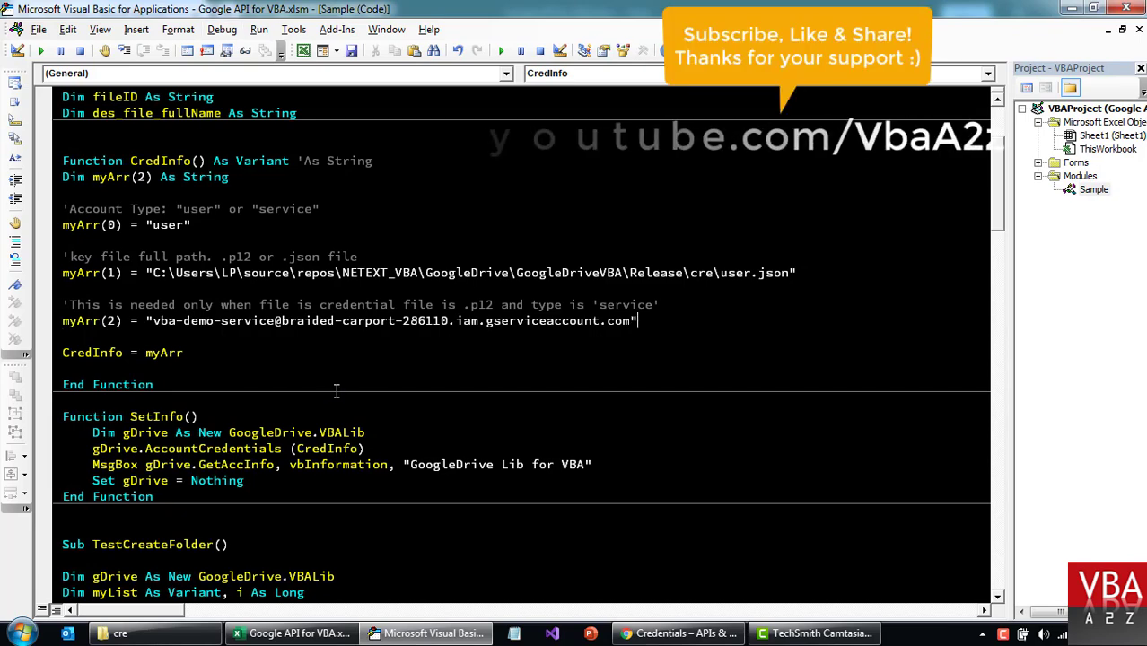
{"action": "left_click_drag", "start_coordinate": [154, 320], "coordinate": [622, 320]}
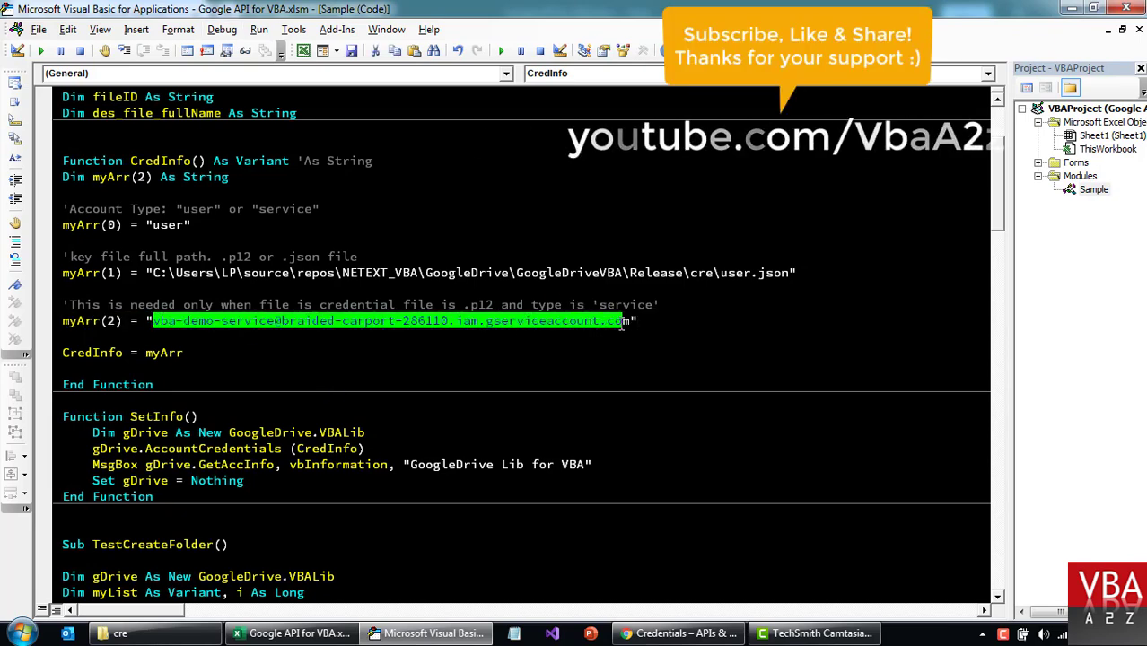
{"action": "left_click", "coordinate": [150, 225]}
{"action": "double_click", "coordinate": [161, 225]}
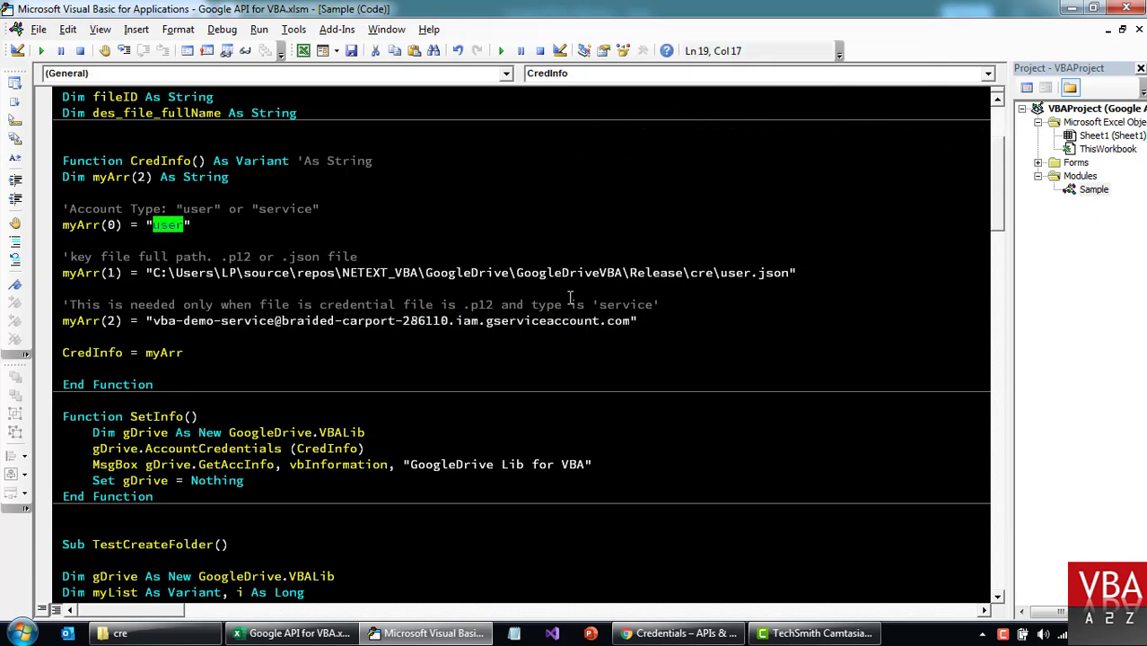
{"action": "left_click", "coordinate": [670, 321]}
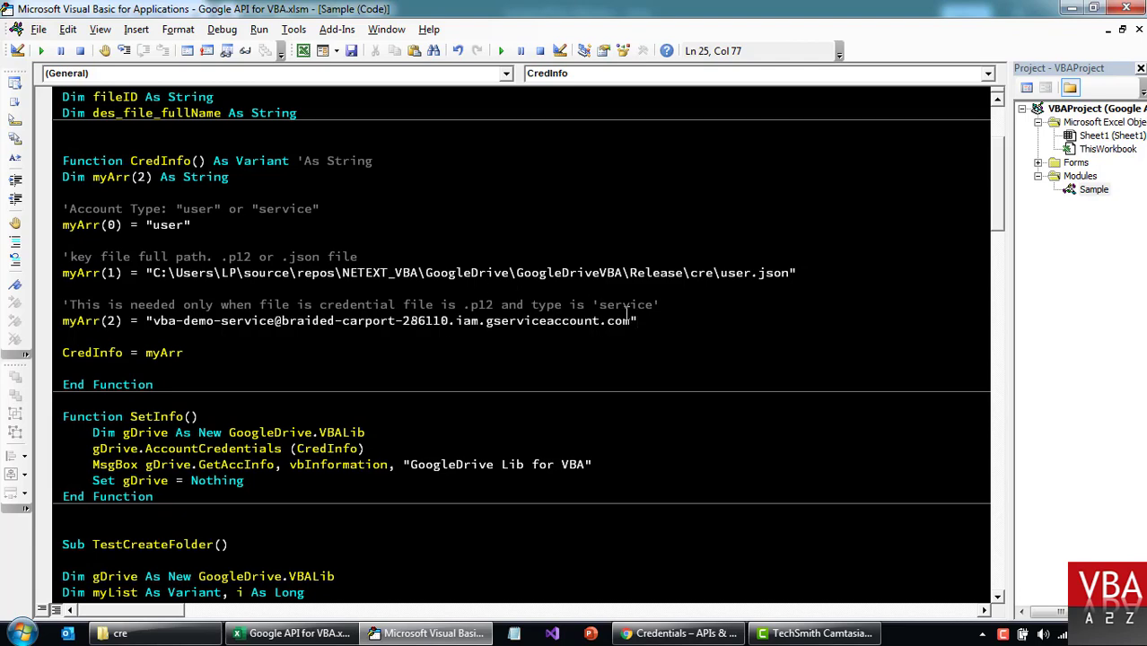
Run the SetInfo procedure to check the account credentials.
{"action": "left_click", "coordinate": [329, 462]}
{"action": "left_click", "coordinate": [199, 432]}
{"action": "scroll", "coordinate": [359, 410], "scroll_direction": "down", "scroll_amount": 2}
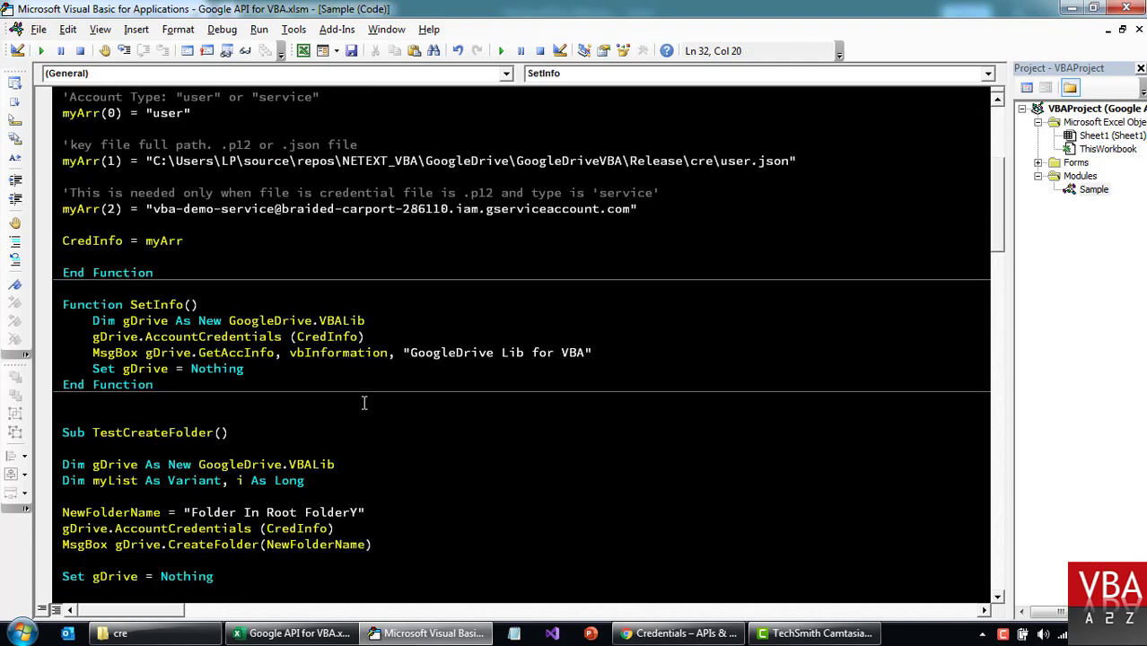
{"action": "scroll", "coordinate": [440, 332], "scroll_direction": "up", "scroll_amount": 1}
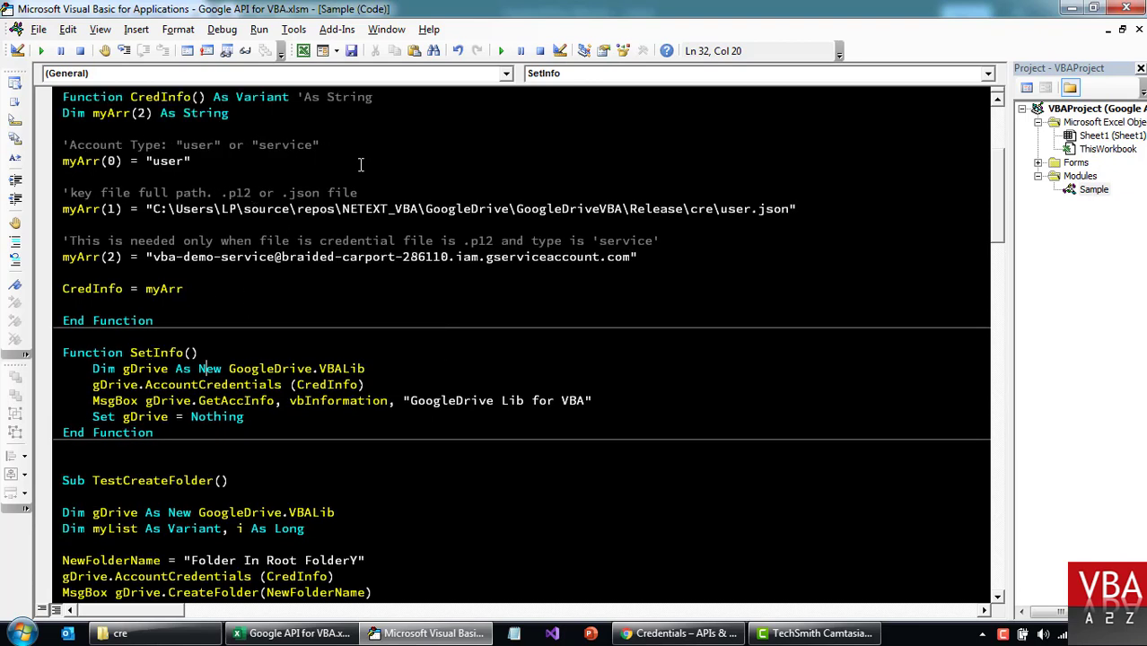
{"action": "left_click", "coordinate": [500, 50]}
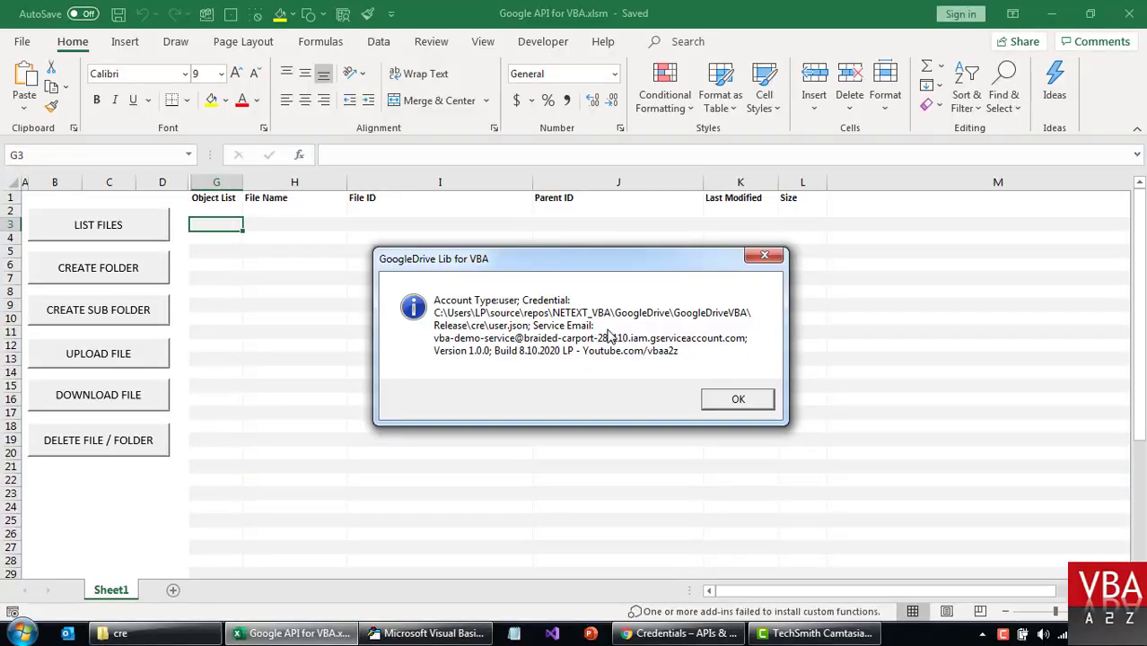
Dismiss the GoogleDrive Lib for VBA account-info message and return to the browser's Credentials page.
{"action": "left_click", "coordinate": [745, 401]}
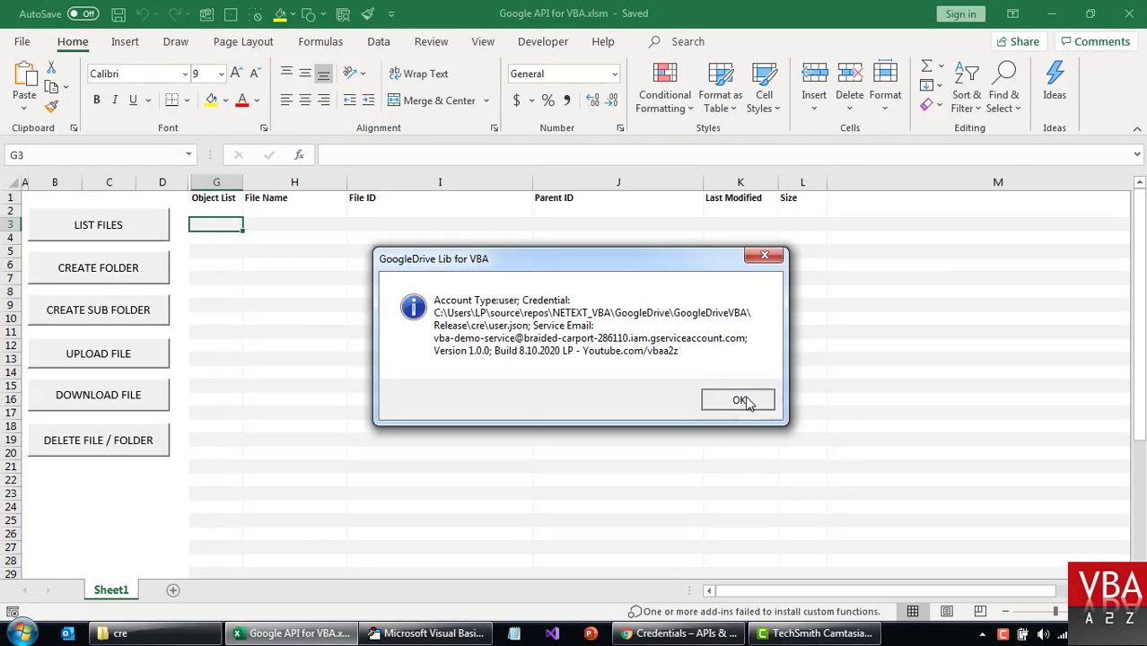
{"action": "left_click", "coordinate": [550, 371]}
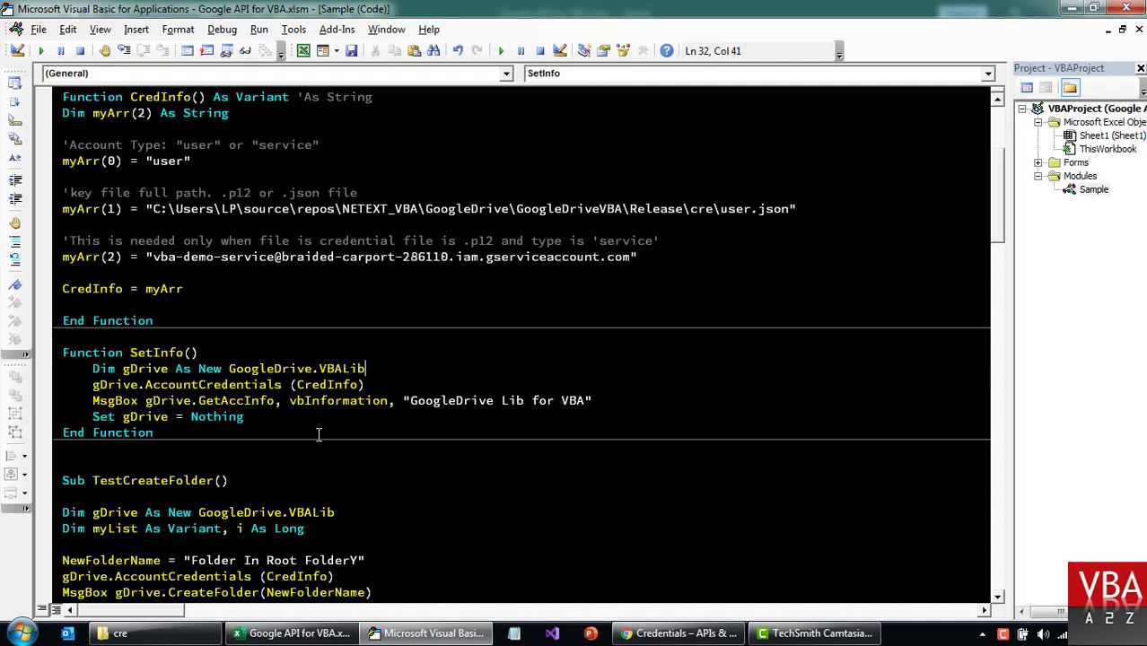
{"action": "left_click", "coordinate": [363, 439]}
{"action": "left_click", "coordinate": [355, 447]}
{"action": "scroll", "coordinate": [431, 449], "scroll_direction": "down", "scroll_amount": 2}
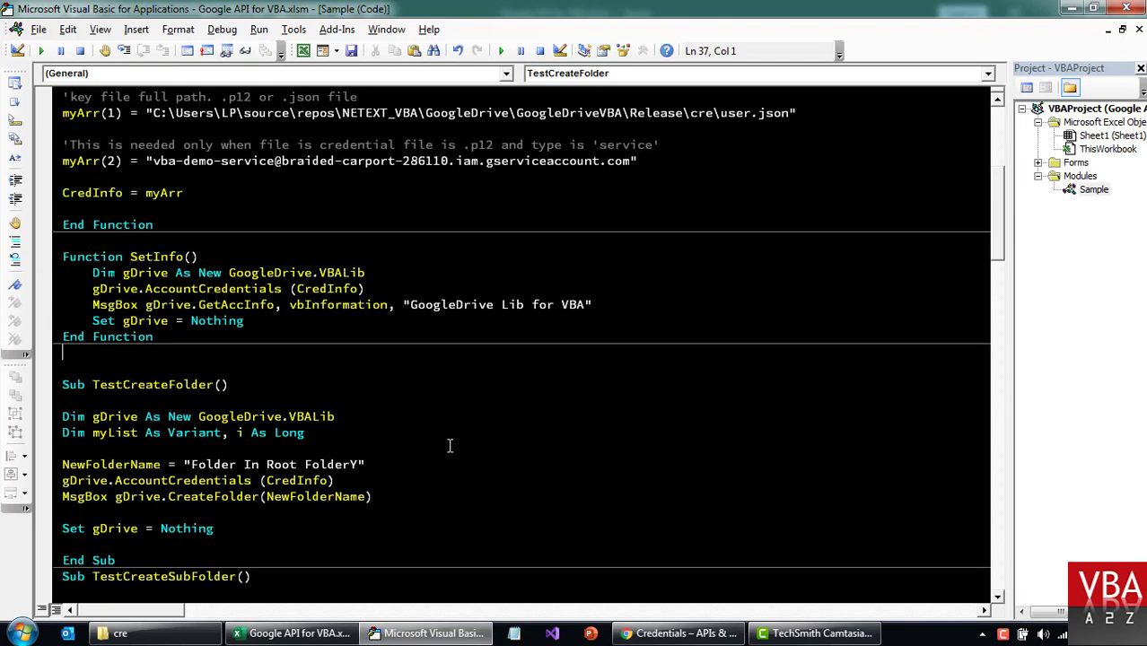
{"action": "left_click", "coordinate": [680, 633]}
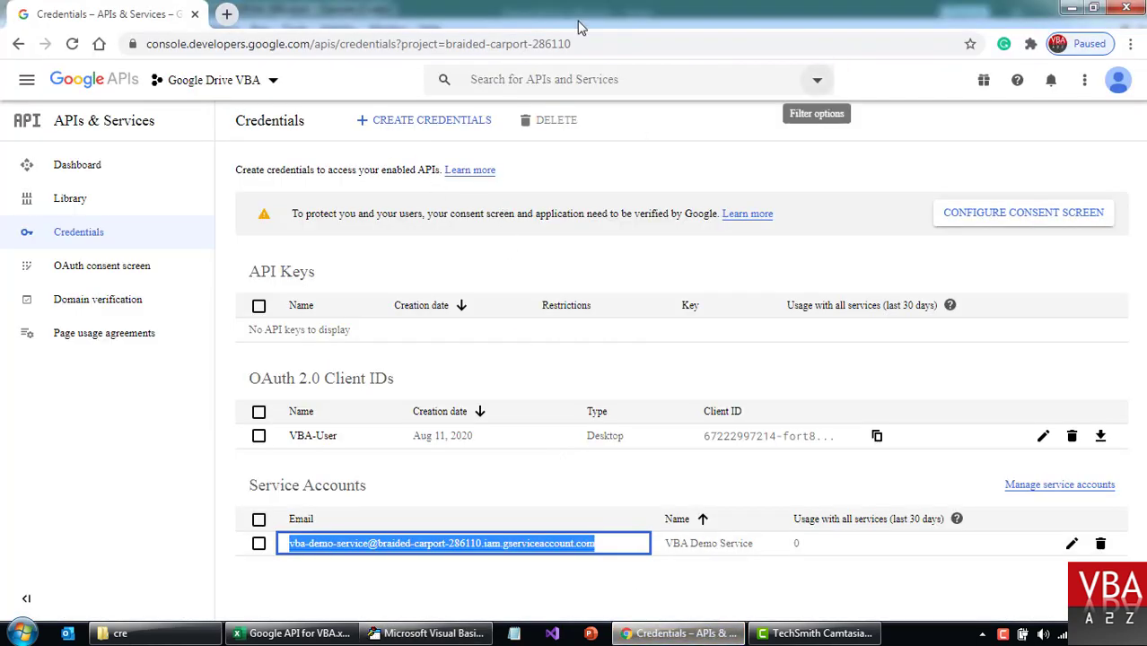
Open Google Drive in a new tab, check Trash and Shared with me, and confirm My Drive is empty.
{"action": "left_click", "coordinate": [226, 14]}
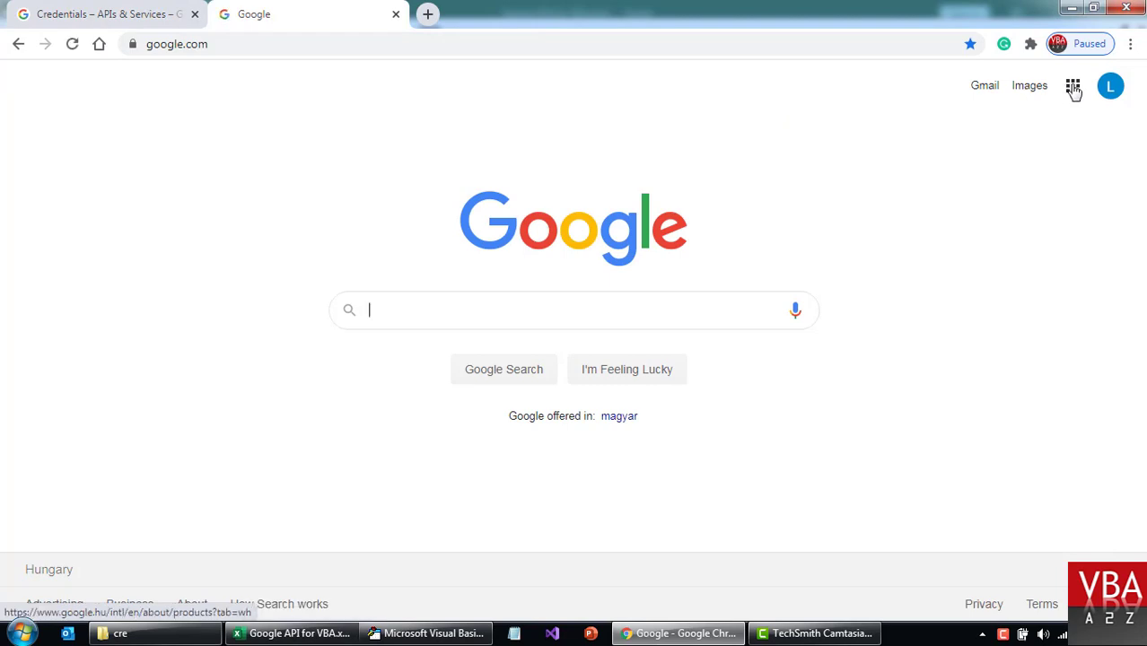
{"action": "left_click", "coordinate": [1074, 86]}
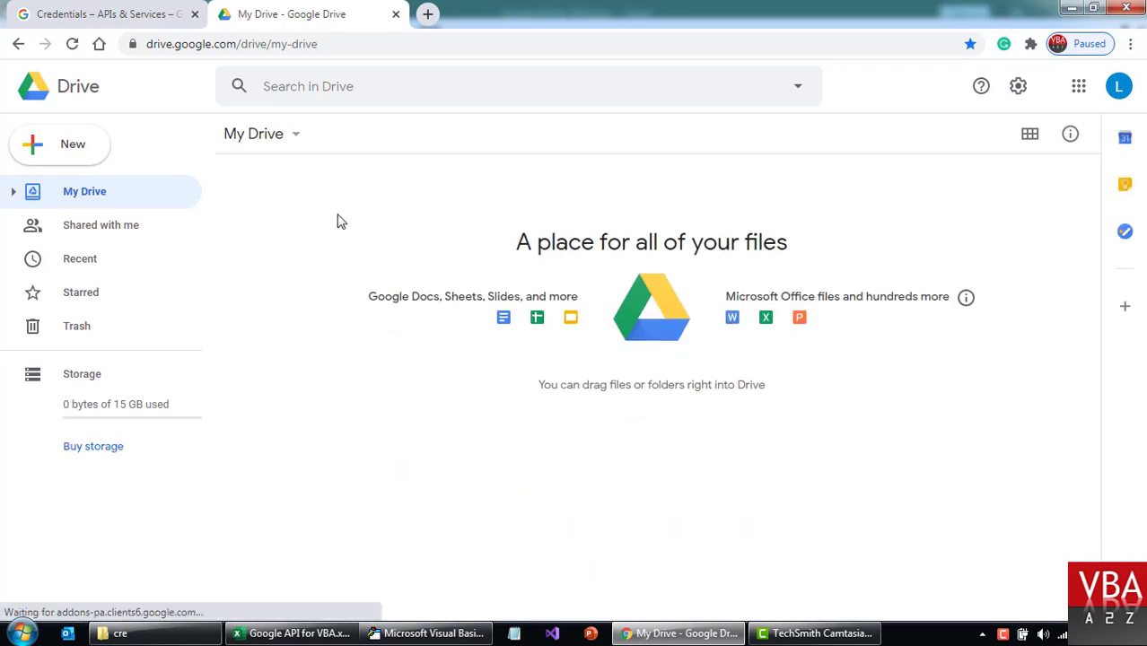
{"action": "left_click", "coordinate": [79, 326]}
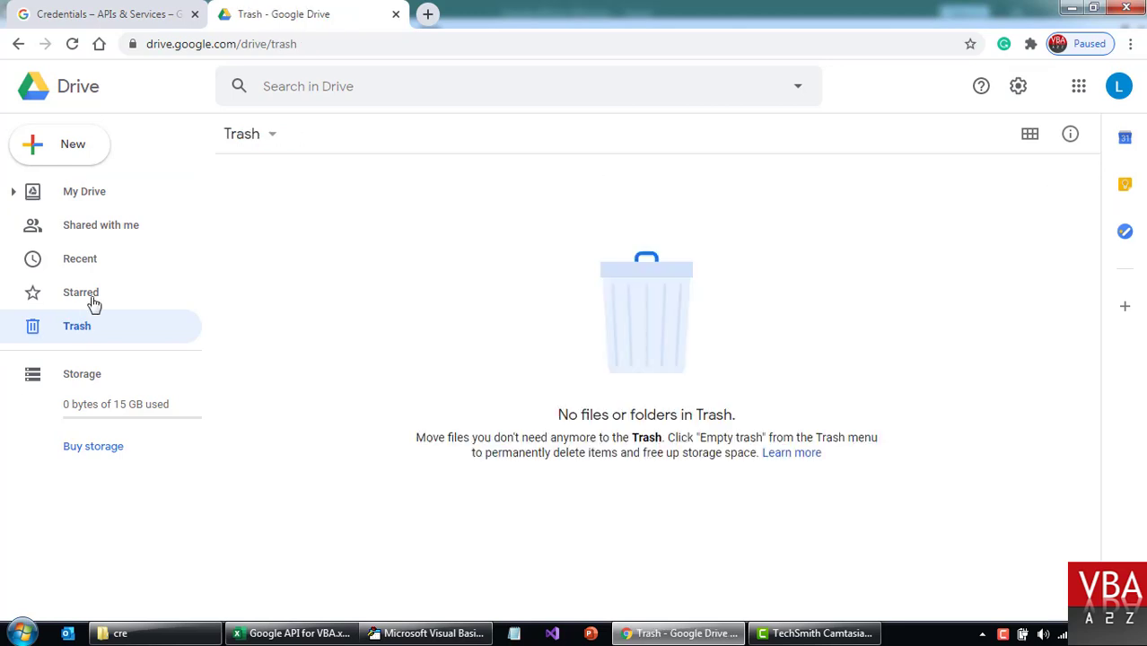
{"action": "left_click", "coordinate": [82, 225]}
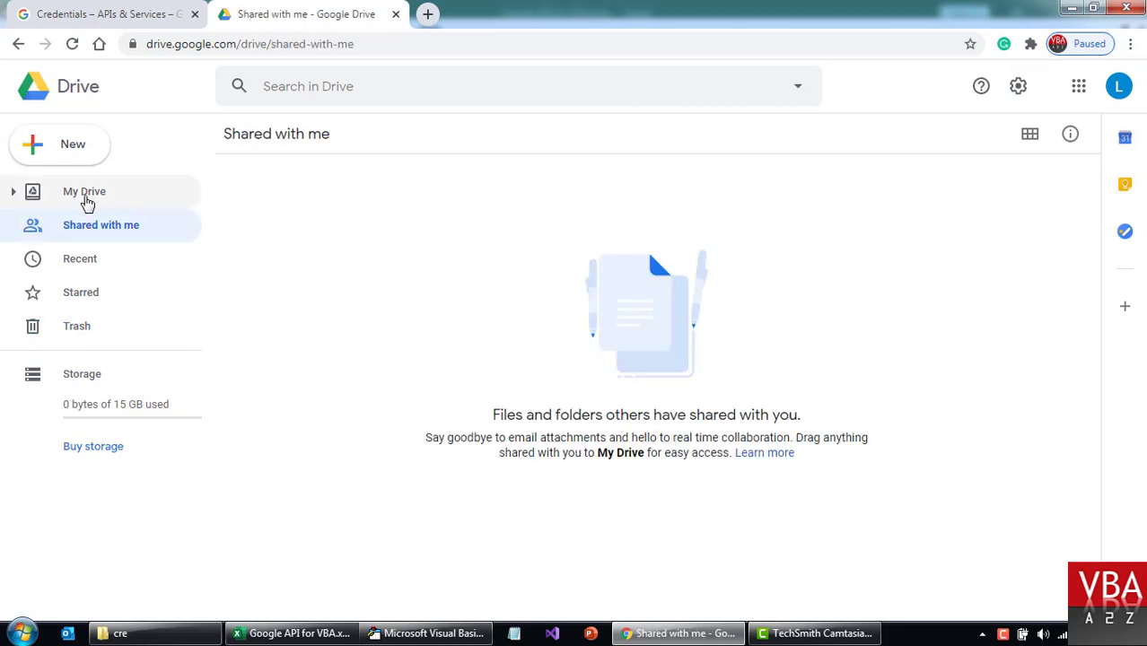
{"action": "left_click", "coordinate": [87, 191]}
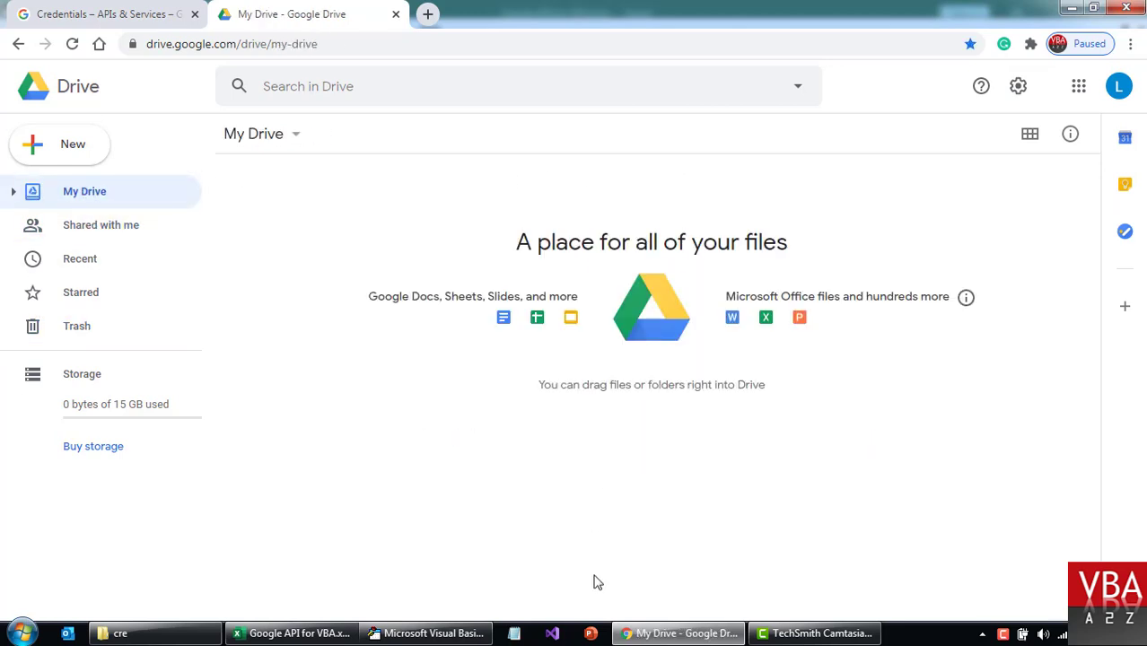
{"action": "left_click", "coordinate": [418, 635]}
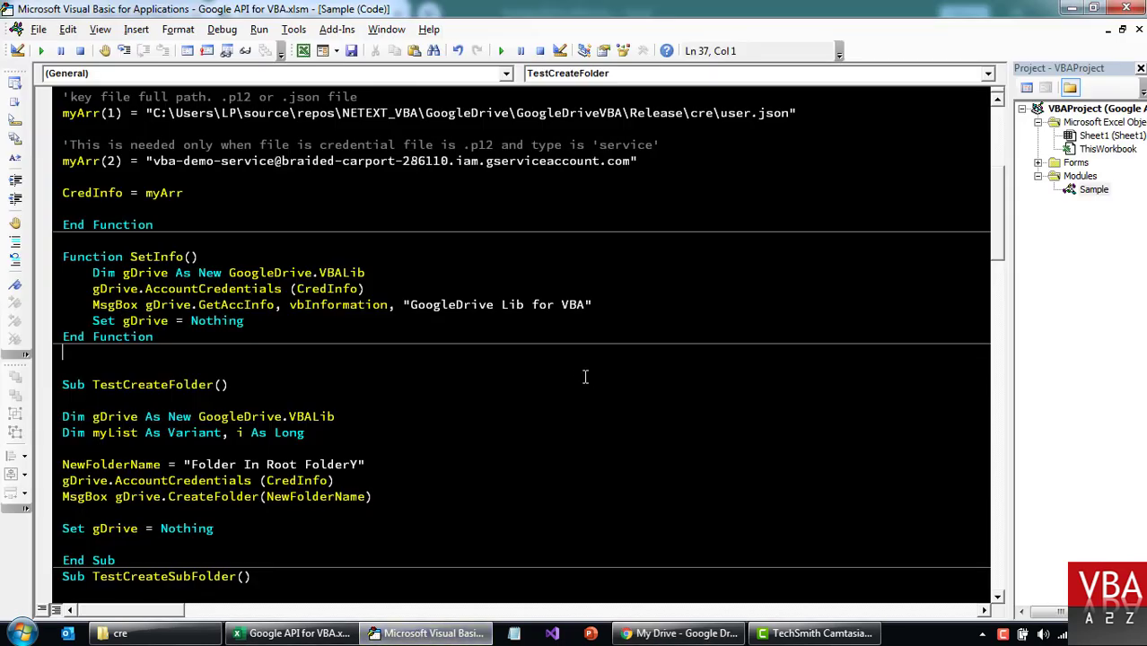
{"action": "scroll", "coordinate": [434, 446], "scroll_direction": "down", "scroll_amount": 2}
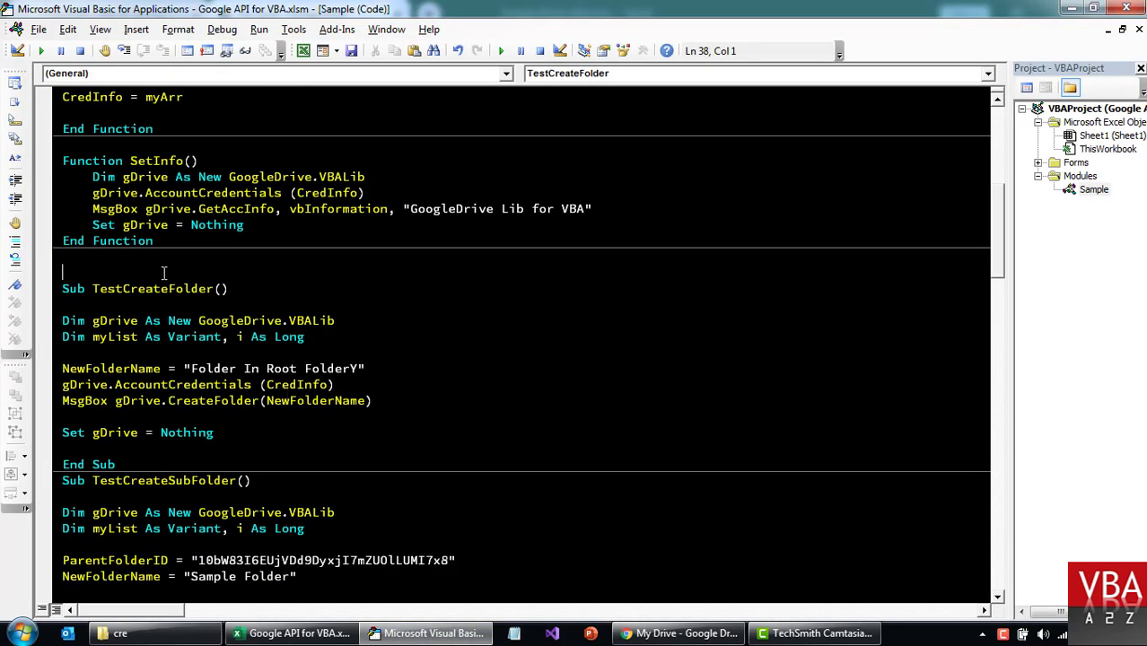
{"action": "key", "text": "BackSpace"}
{"action": "double_click", "coordinate": [128, 305]}
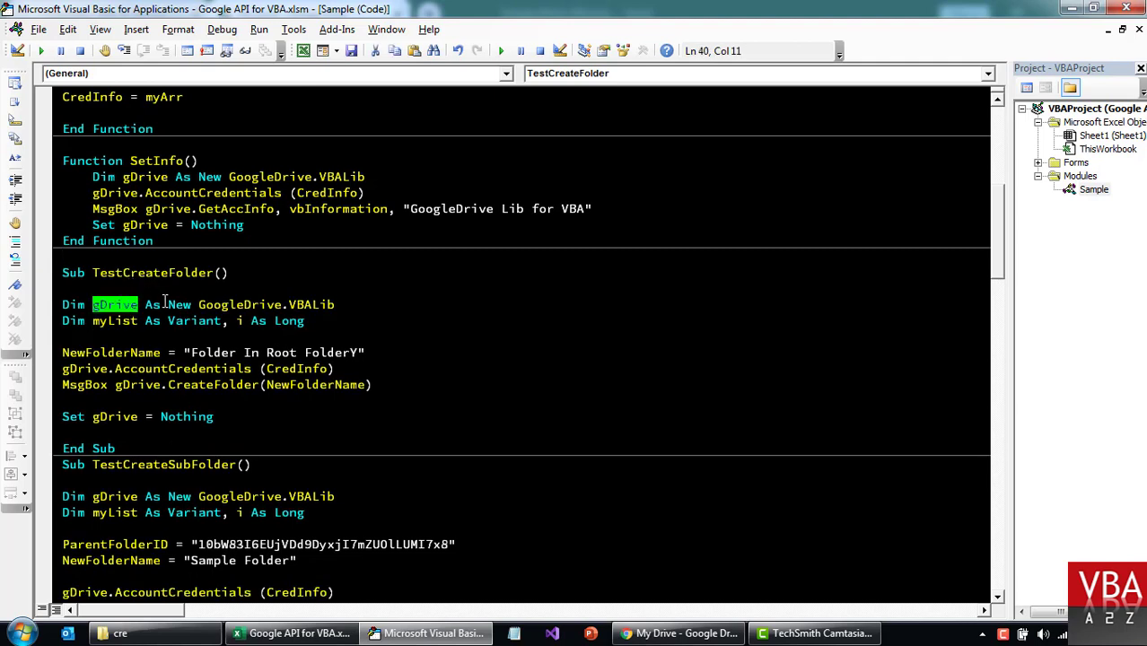
{"action": "left_click_drag", "start_coordinate": [146, 305], "coordinate": [350, 301]}
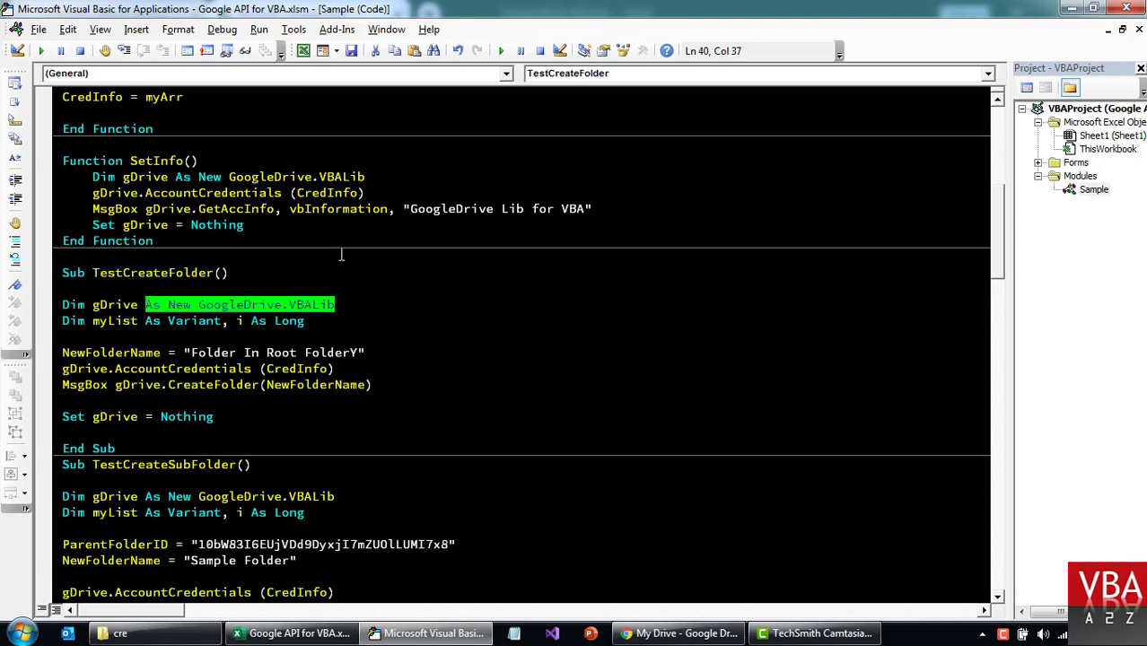
{"action": "left_click", "coordinate": [407, 320]}
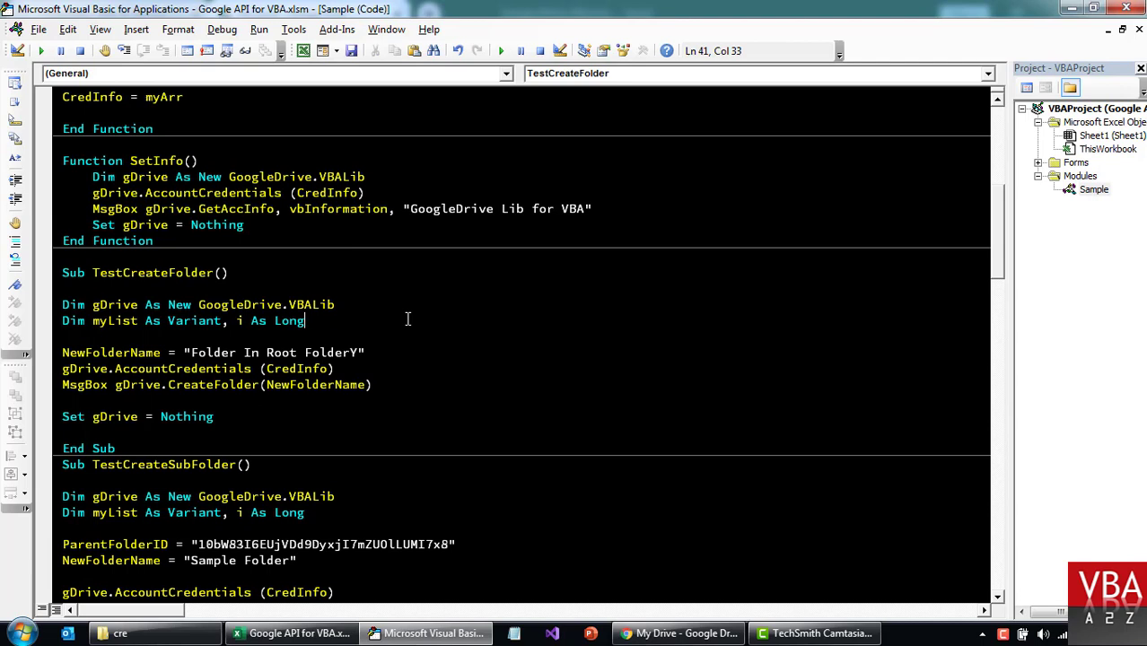
{"action": "double_click", "coordinate": [305, 304]}
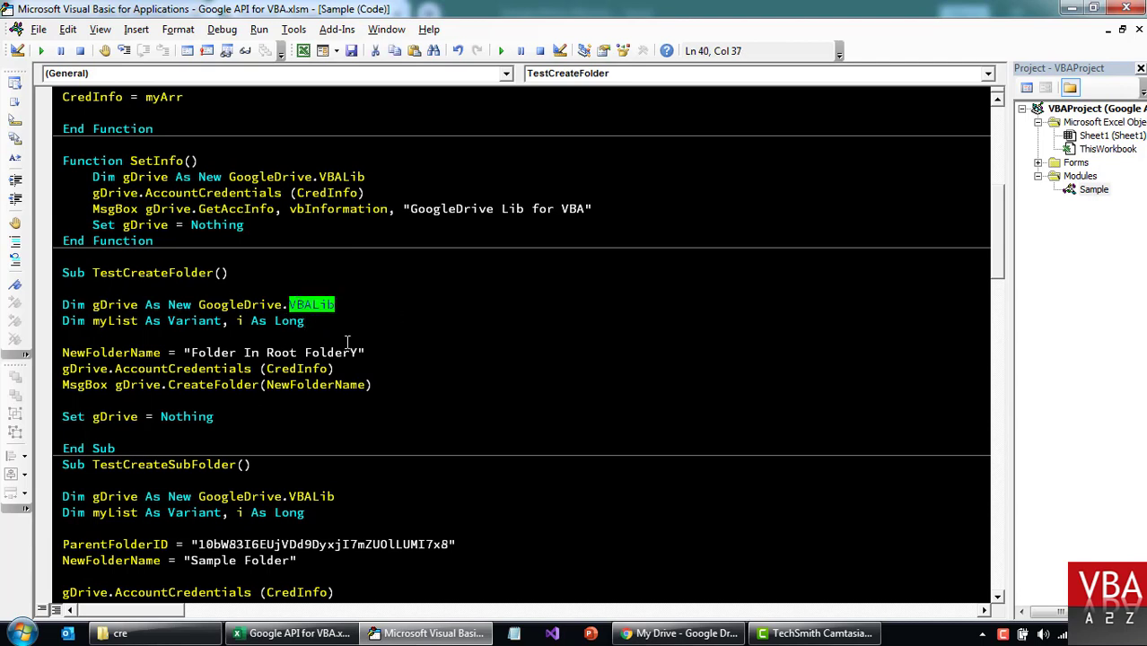
{"action": "key", "text": "Home"}
{"action": "key", "text": "shift+End"}
{"action": "key", "text": "End"}
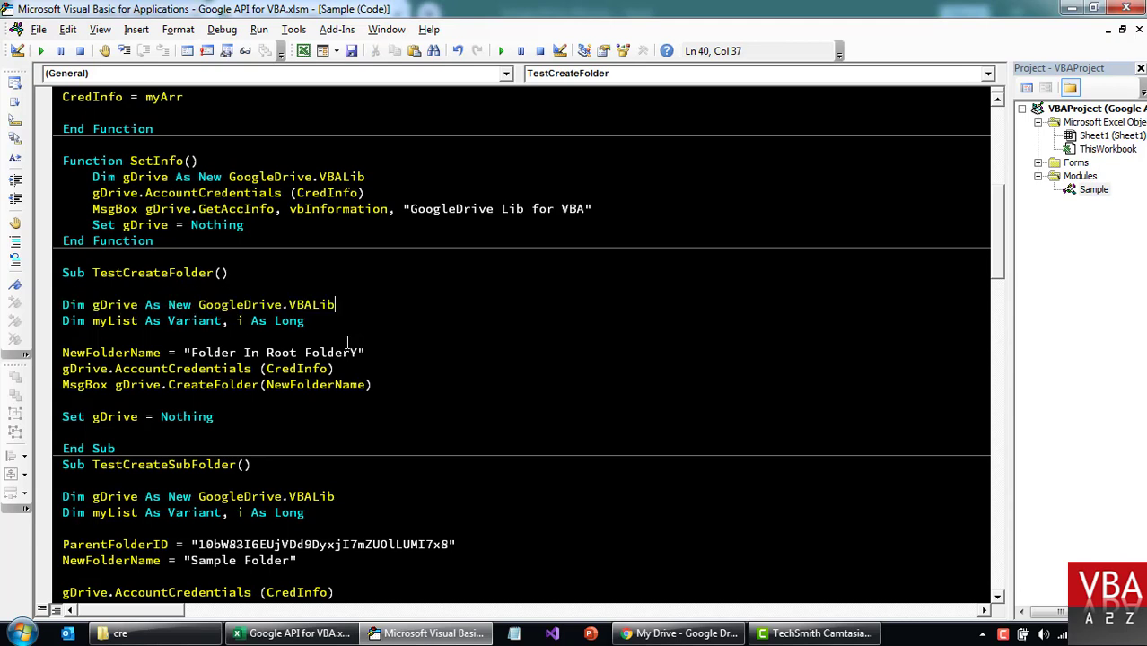
{"action": "key", "text": "shift+Home"}
{"action": "key", "text": "End"}
{"action": "scroll", "coordinate": [366, 303], "scroll_direction": "down", "scroll_amount": 1}
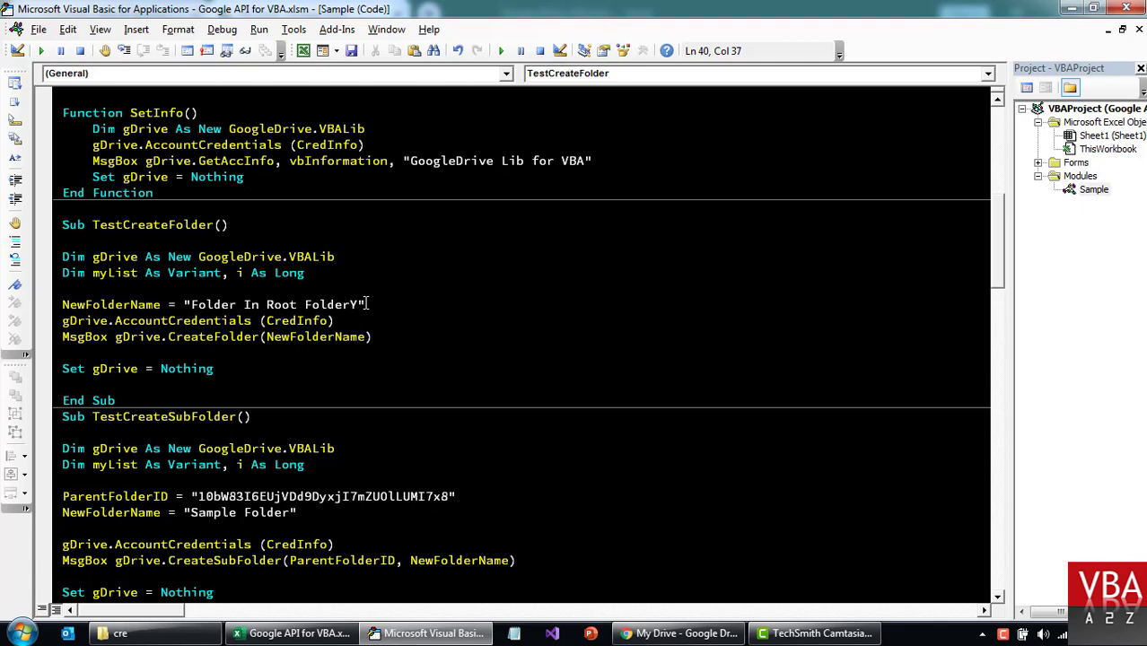
{"action": "double_click", "coordinate": [114, 259]}
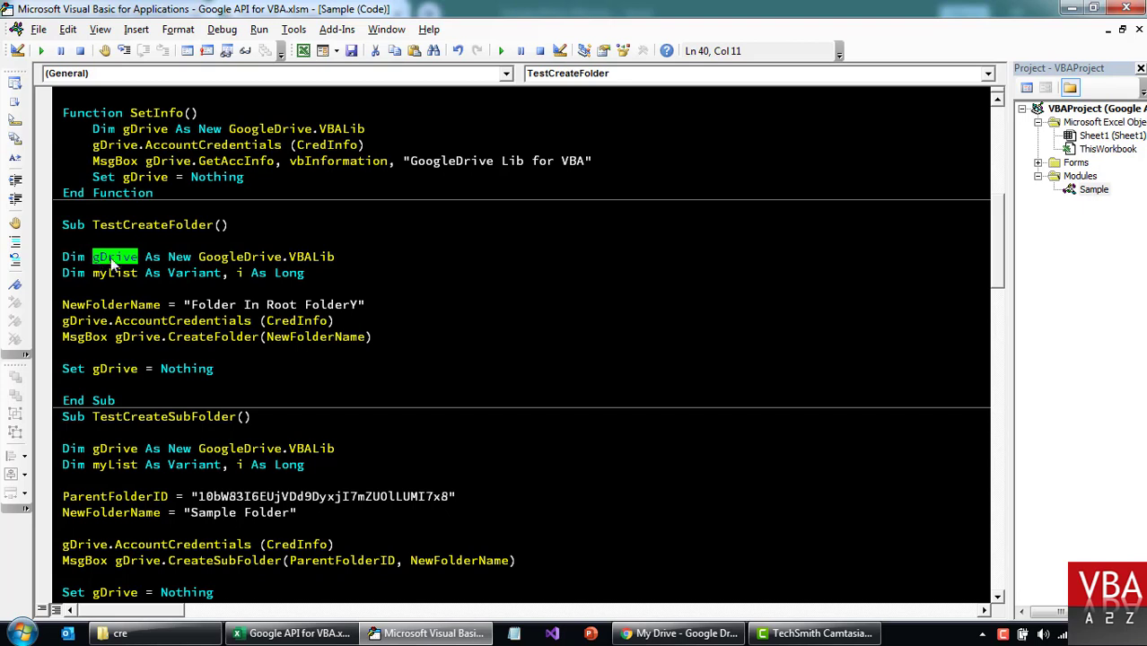
{"action": "left_click_drag", "start_coordinate": [198, 258], "coordinate": [367, 249]}
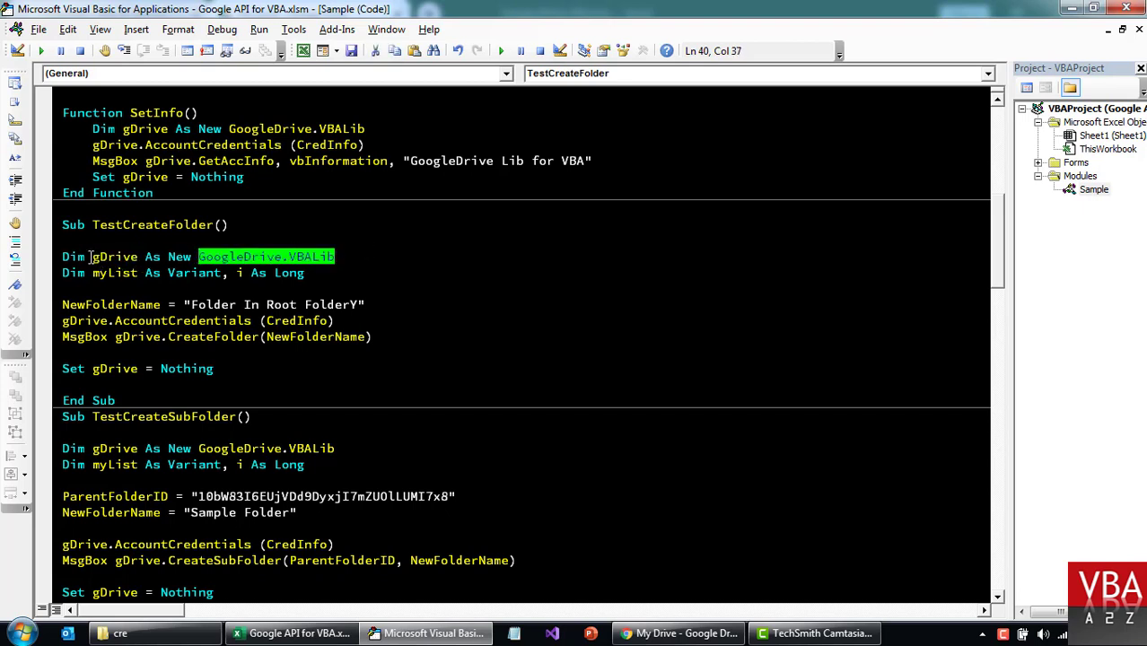
{"action": "left_click_drag", "start_coordinate": [89, 257], "coordinate": [139, 258]}
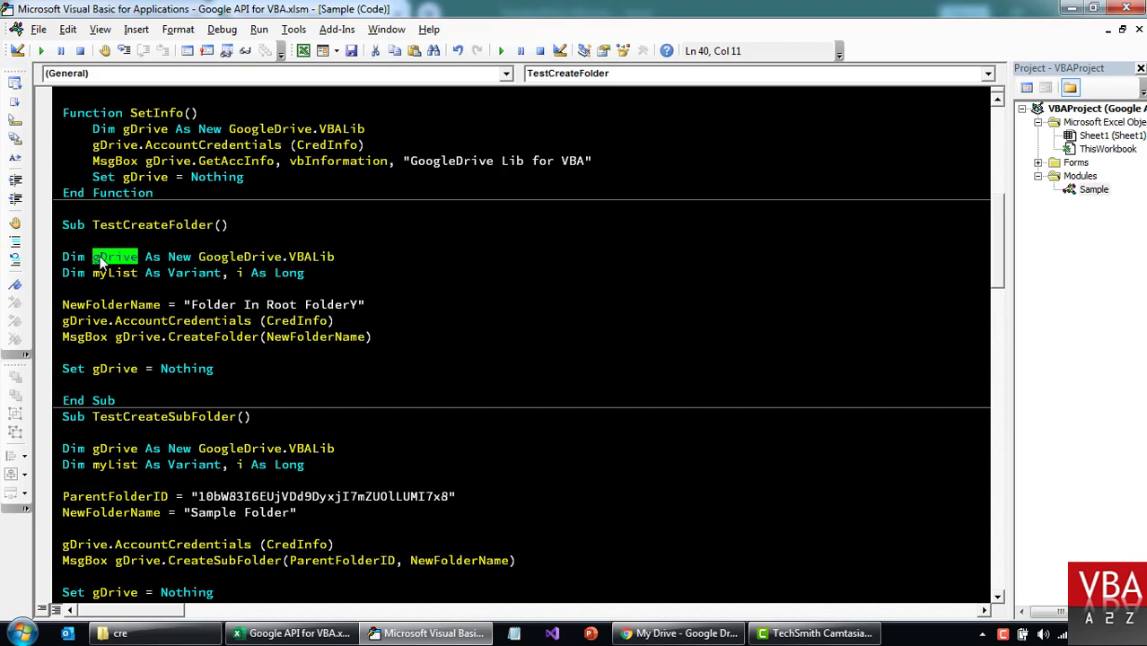
{"action": "double_click", "coordinate": [141, 323]}
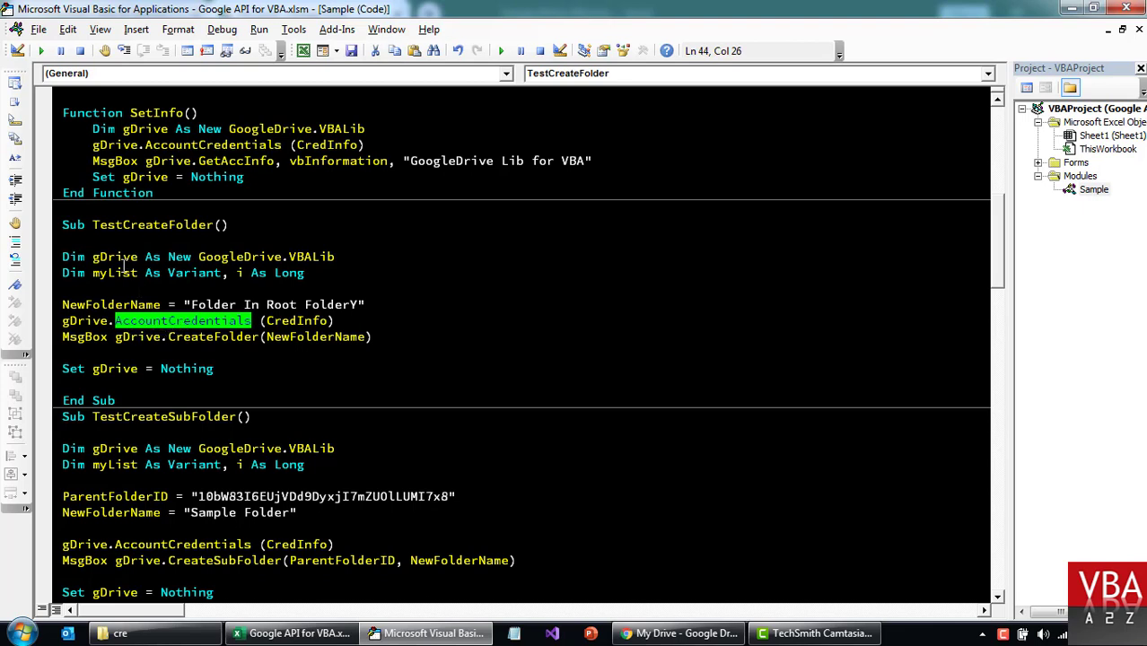
{"action": "left_click", "coordinate": [190, 377]}
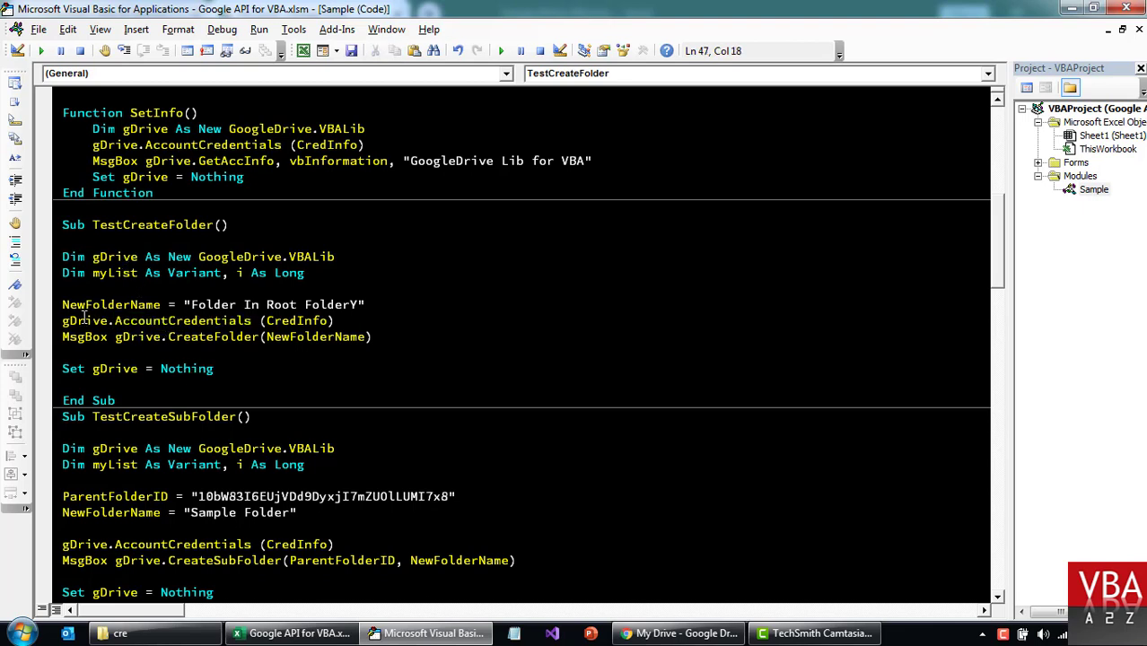
{"action": "double_click", "coordinate": [83, 320]}
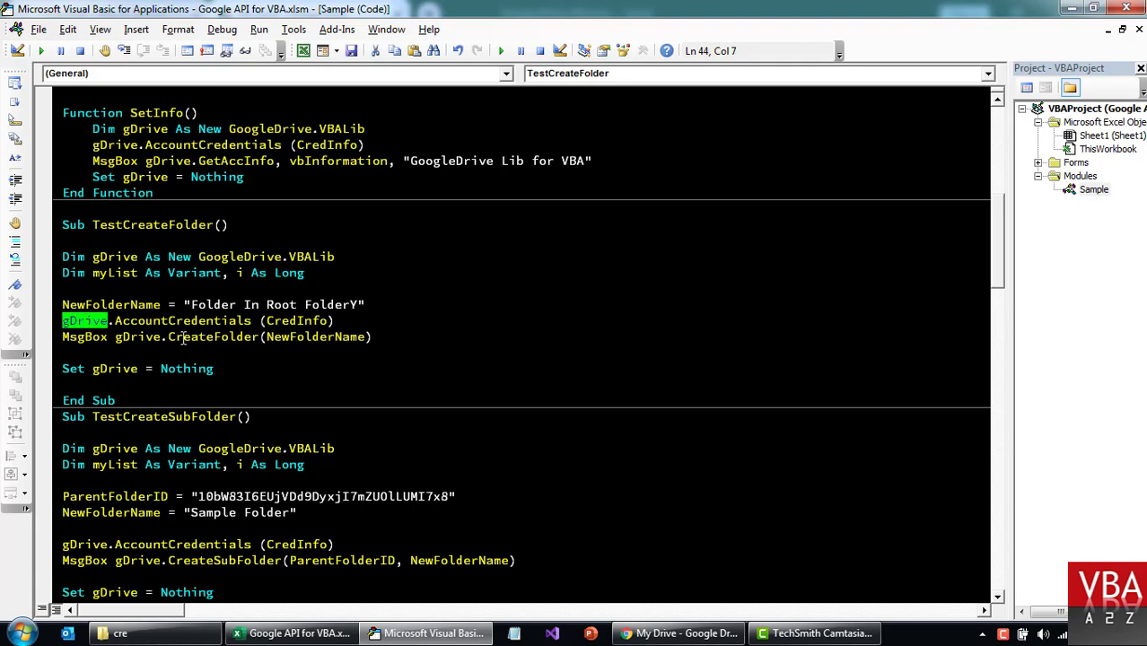
{"action": "double_click", "coordinate": [142, 326]}
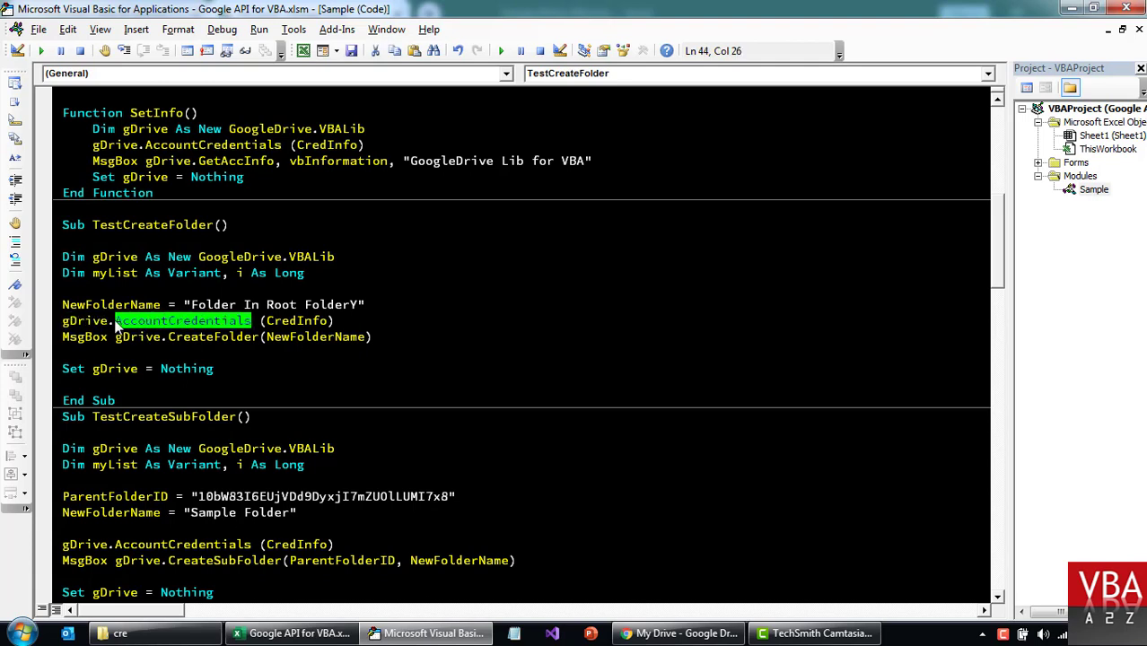
{"action": "key", "text": "Left"}
{"action": "key", "text": "shift+End"}
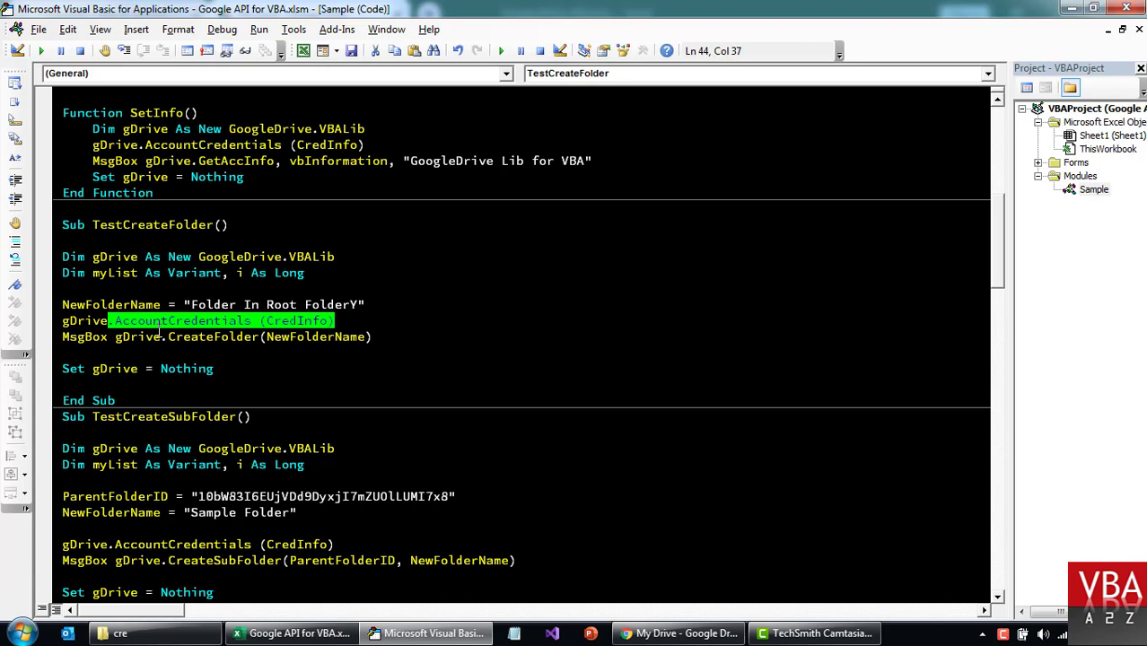
{"action": "key", "text": "End"}
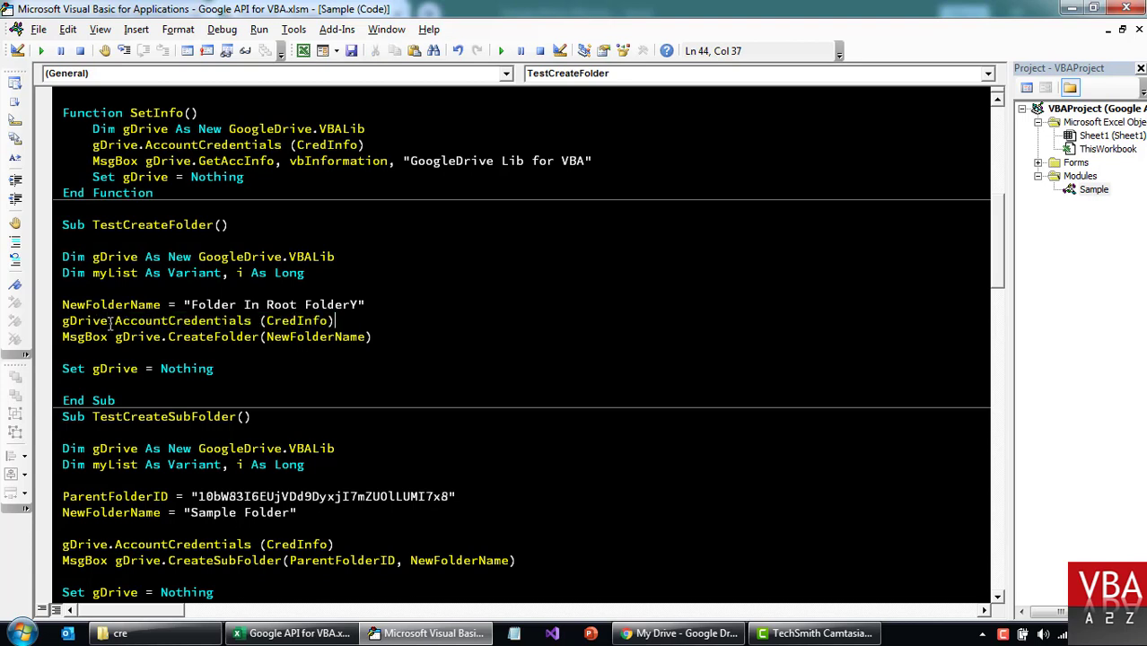
{"action": "left_click_drag", "start_coordinate": [109, 321], "coordinate": [371, 316]}
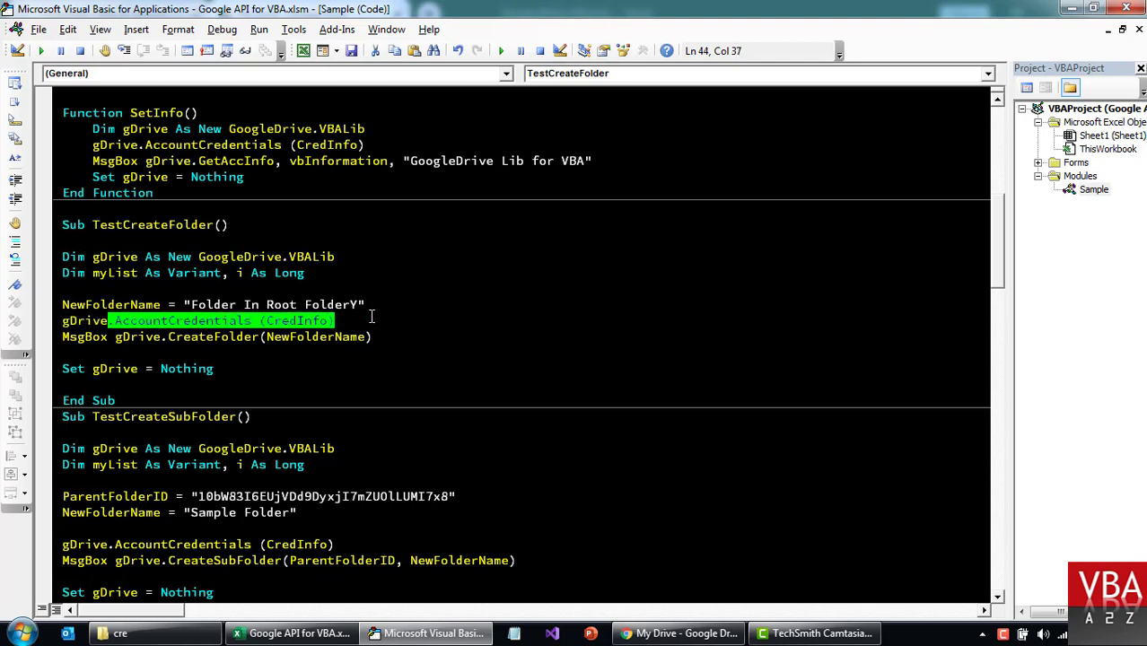
{"action": "key", "text": "Home"}
{"action": "key", "text": "shift+End"}
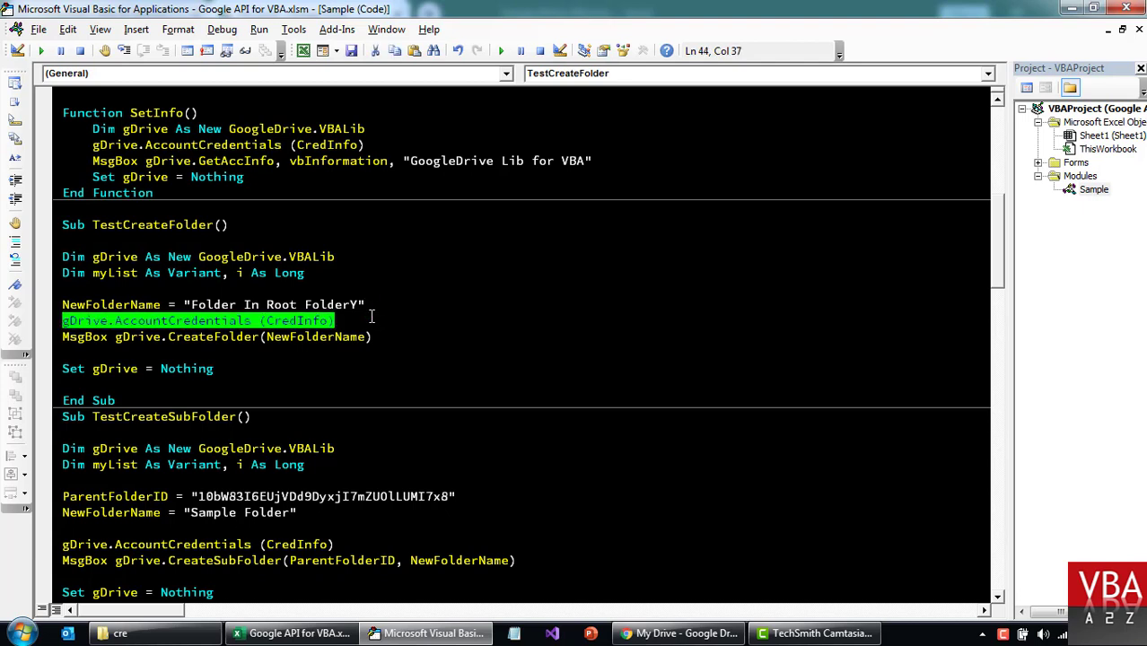
{"action": "key", "text": "Down"}
{"action": "key", "text": "Home"}
{"action": "key", "text": "shift+End"}
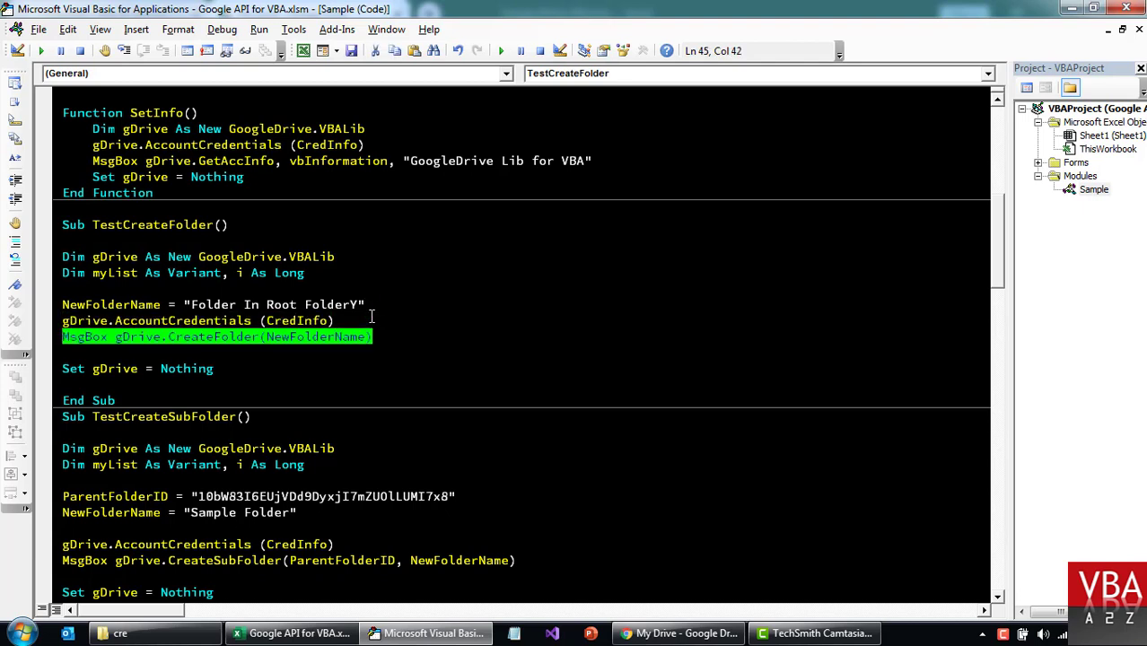
{"action": "left_click", "coordinate": [353, 363]}
{"action": "double_click", "coordinate": [136, 338]}
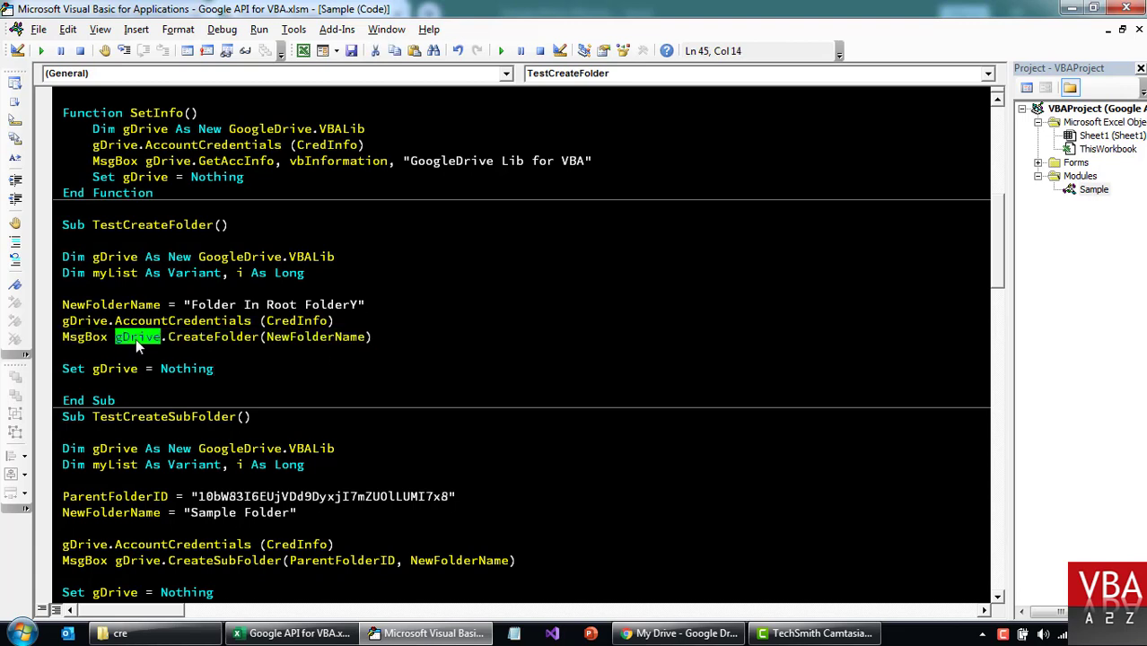
{"action": "left_click", "coordinate": [115, 258]}
{"action": "double_click", "coordinate": [115, 258]}
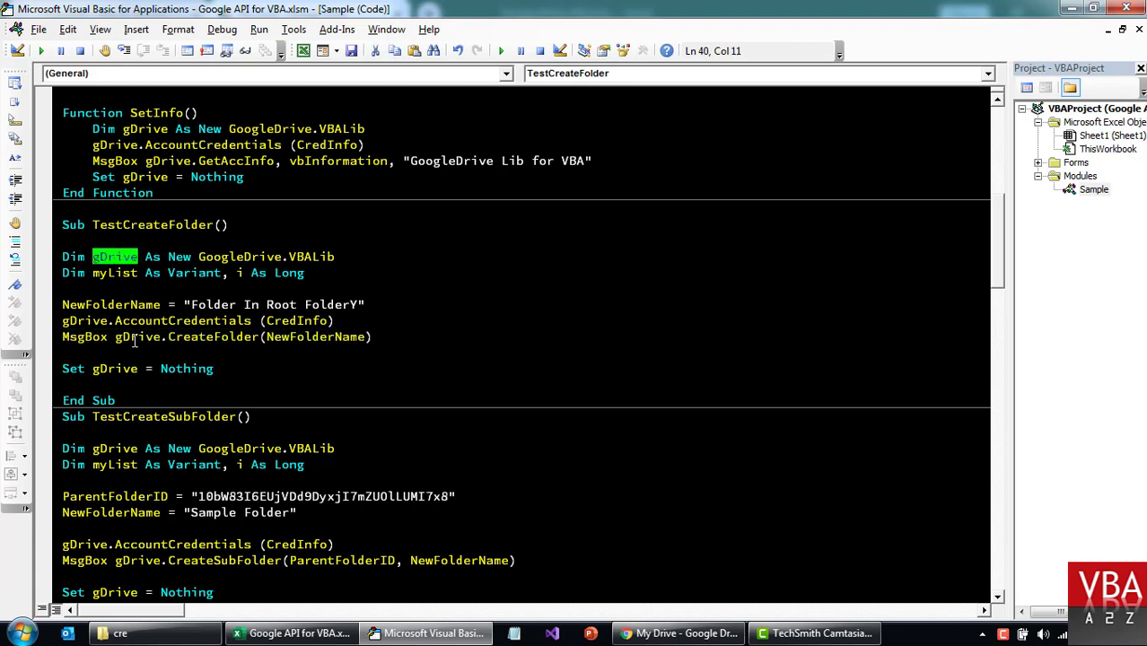
{"action": "left_click", "coordinate": [134, 339]}
{"action": "double_click", "coordinate": [191, 336]}
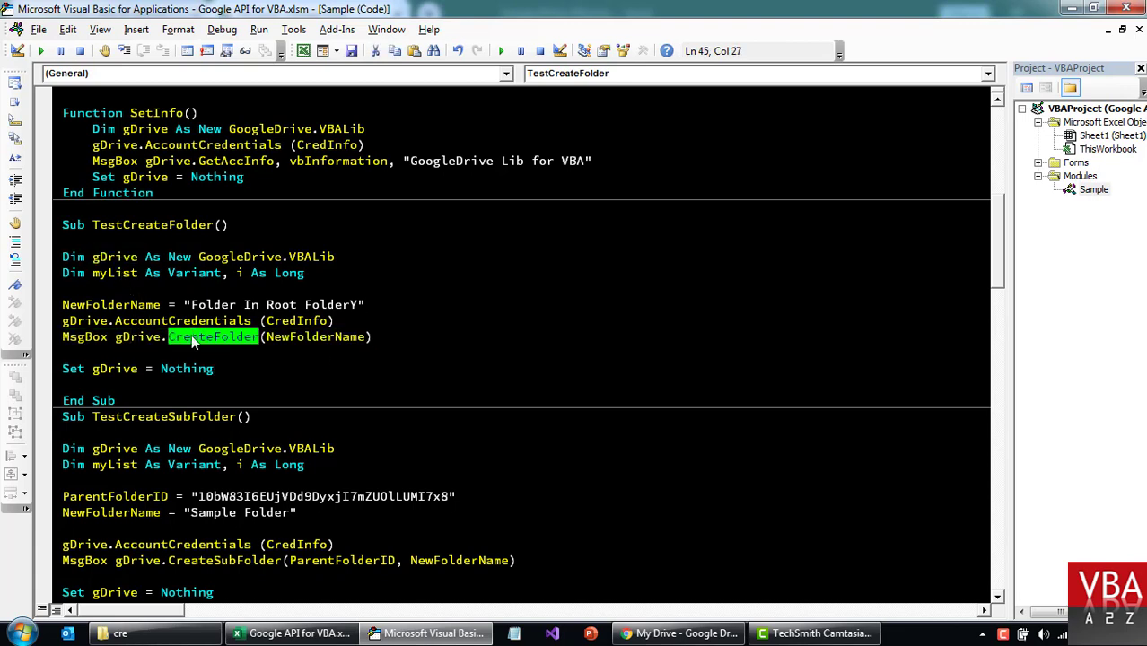
{"action": "double_click", "coordinate": [293, 339]}
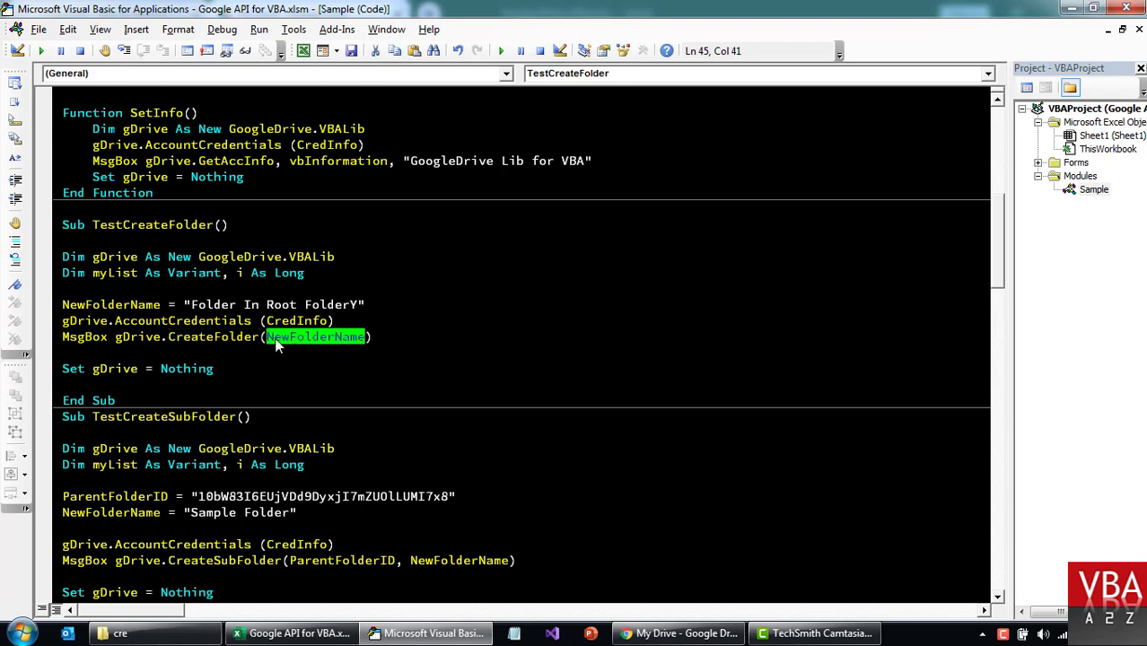
{"action": "left_click_drag", "start_coordinate": [183, 305], "coordinate": [365, 306]}
{"action": "left_click", "coordinate": [402, 311]}
Change the NewFolderName string from 'Folder In Root FolderY' to 'Folder from VBA'.
{"action": "left_click", "coordinate": [191, 305]}
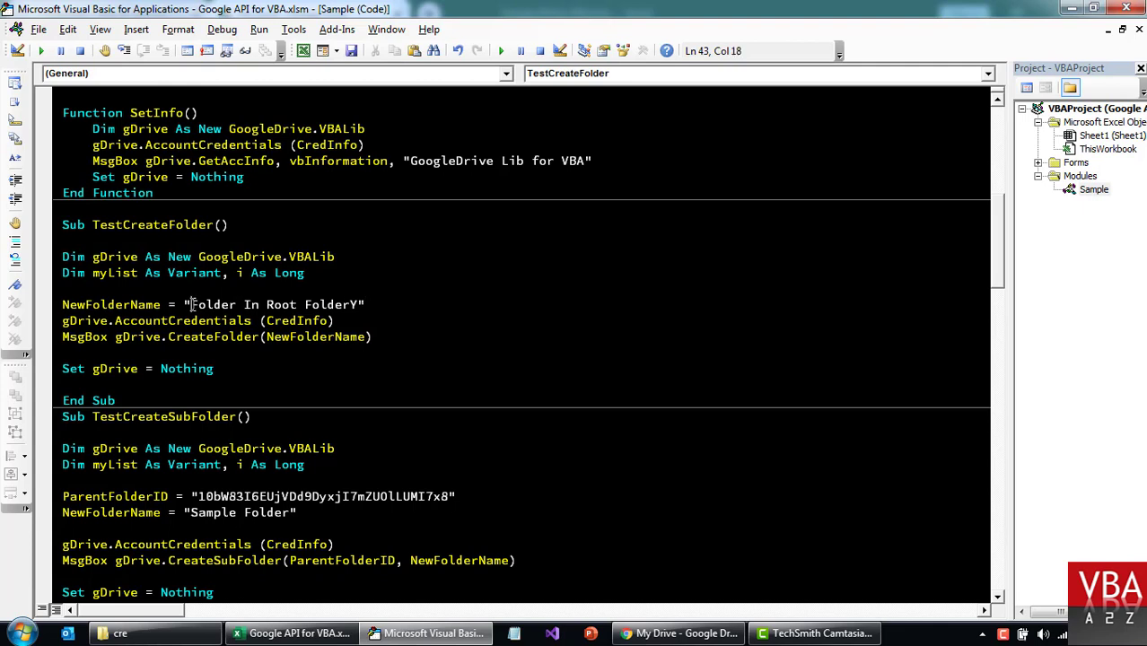
{"action": "key", "text": "shift+End"}
{"action": "key", "text": "shift+Left"}
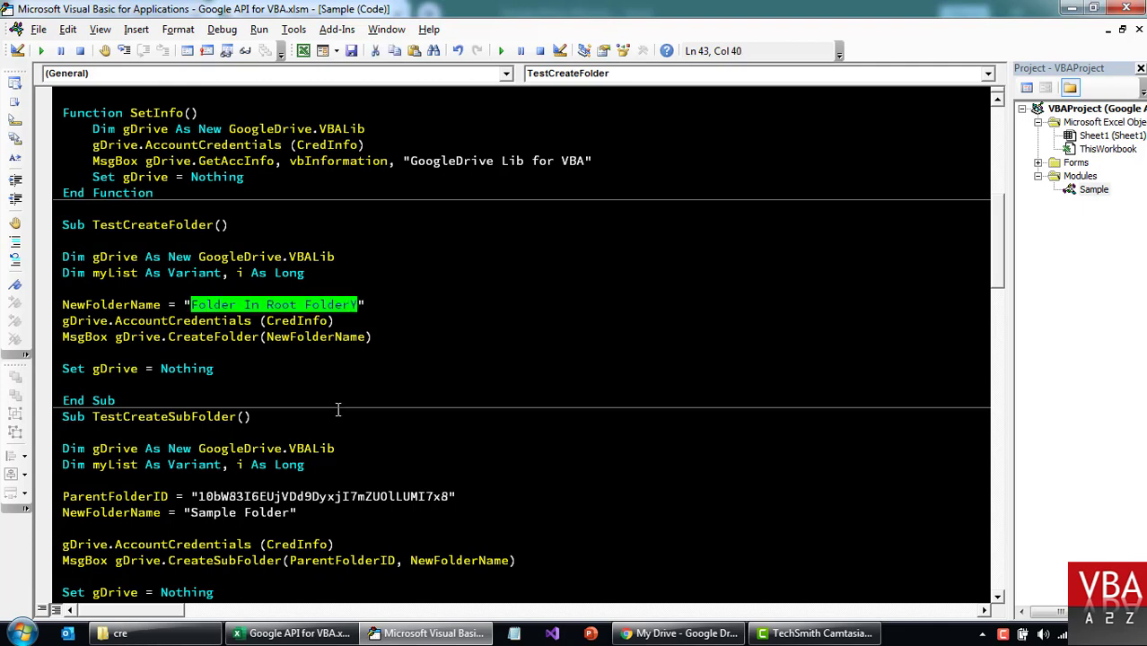
{"action": "type", "text": "VBA"}
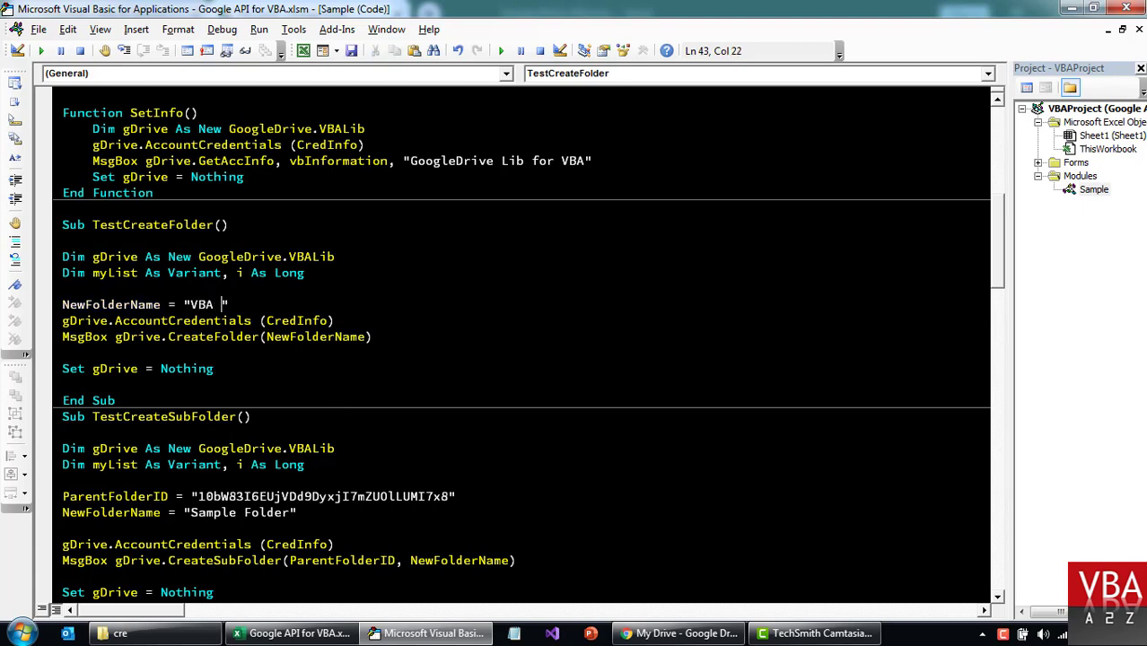
{"action": "left_click", "coordinate": [191, 305]}
{"action": "type", "text": "Folder from"}
{"action": "key", "text": "Right"}
{"action": "key", "text": "Right"}
{"action": "key", "text": "Right"}
{"action": "key", "text": "Delete"}
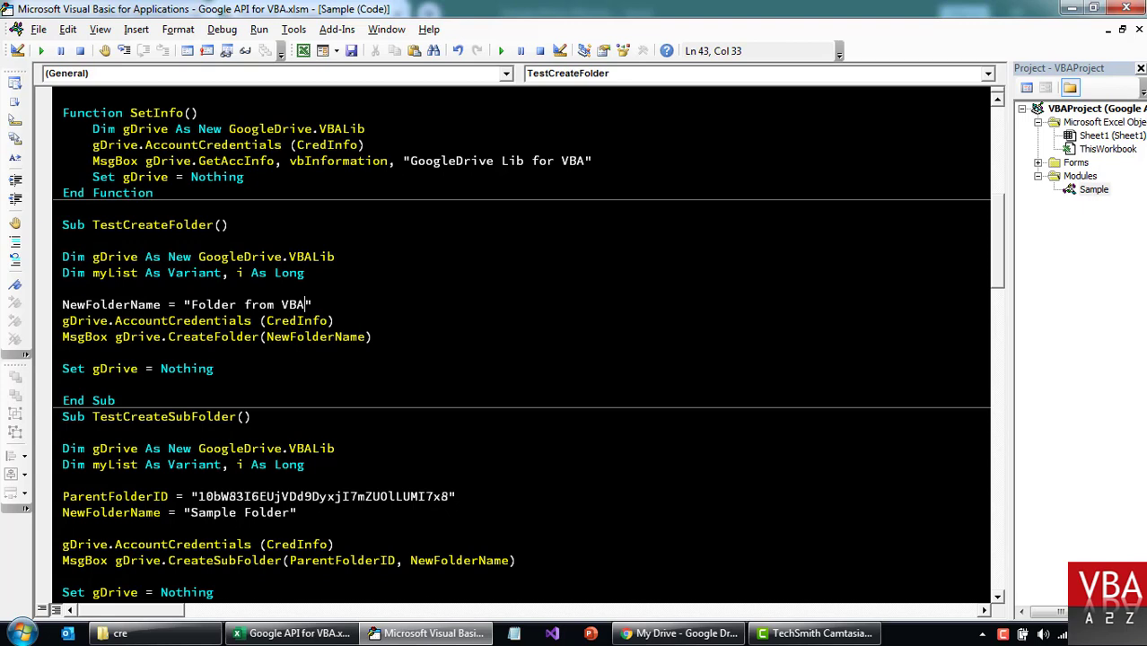
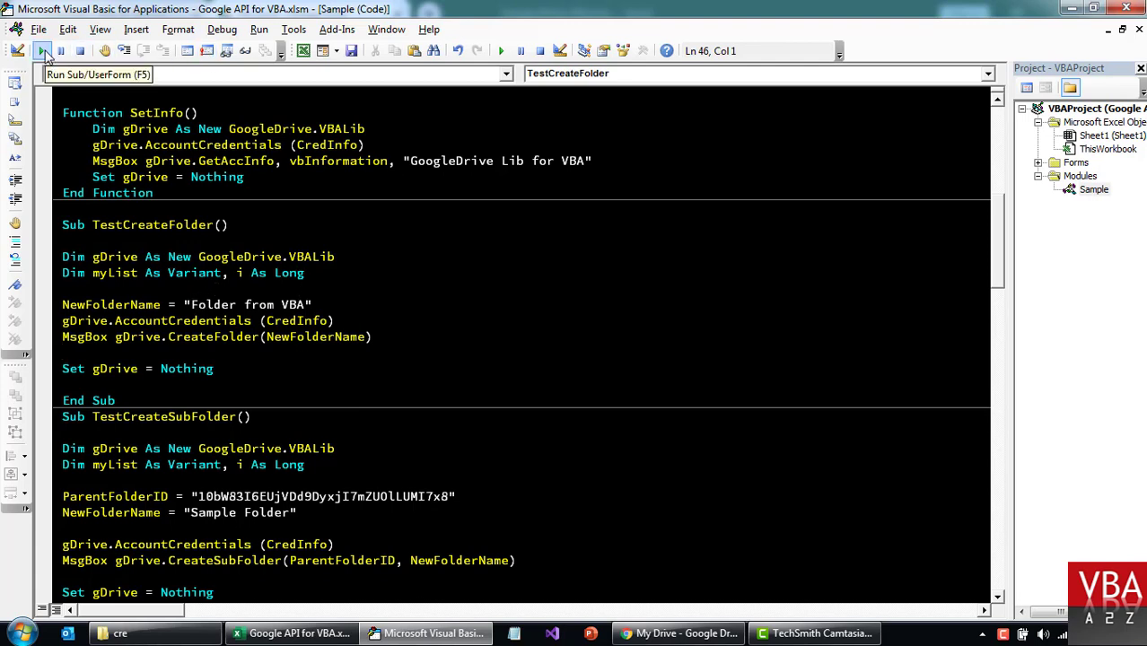
Run the TestCreateFolder macro from the toolbar to launch the Google sign-in page.
{"action": "left_click", "coordinate": [42, 51]}
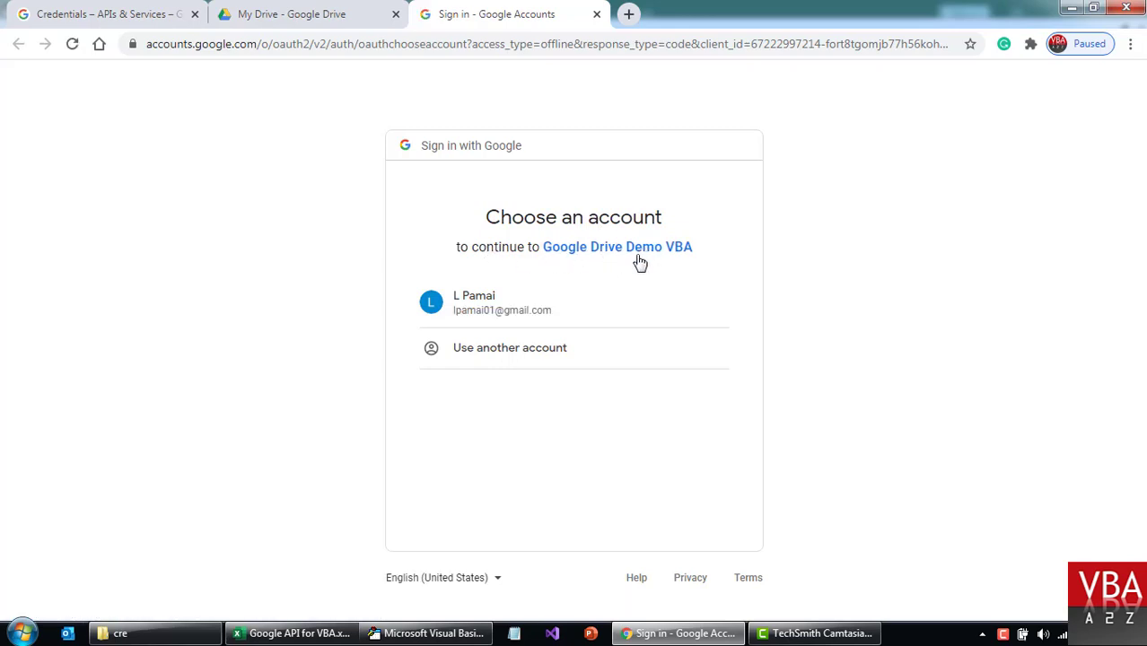
Sign in with the Google account and allow the unverified Google Drive Demo VBA app Drive access.
{"action": "left_click", "coordinate": [497, 310]}
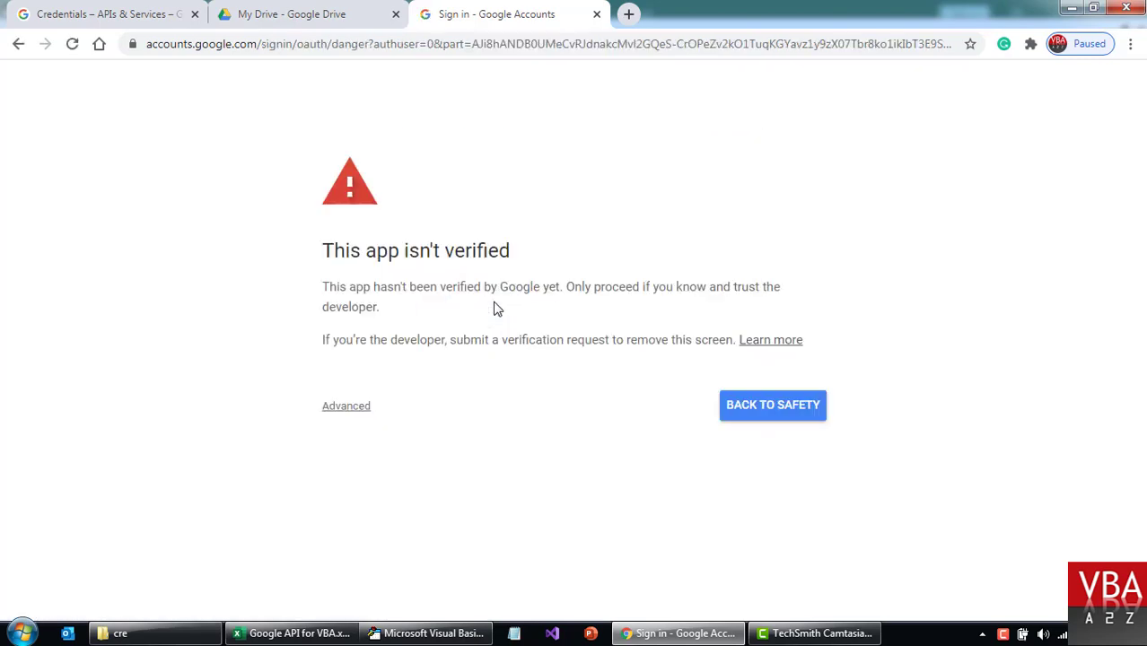
{"action": "left_click_drag", "start_coordinate": [516, 257], "coordinate": [334, 252]}
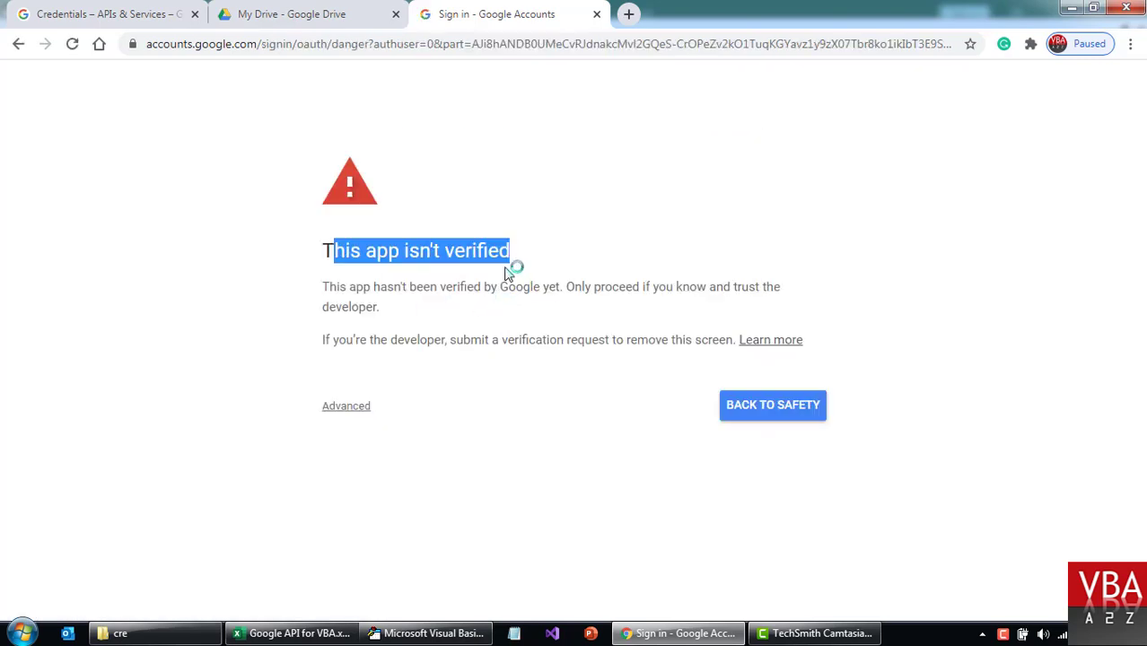
{"action": "left_click", "coordinate": [463, 310]}
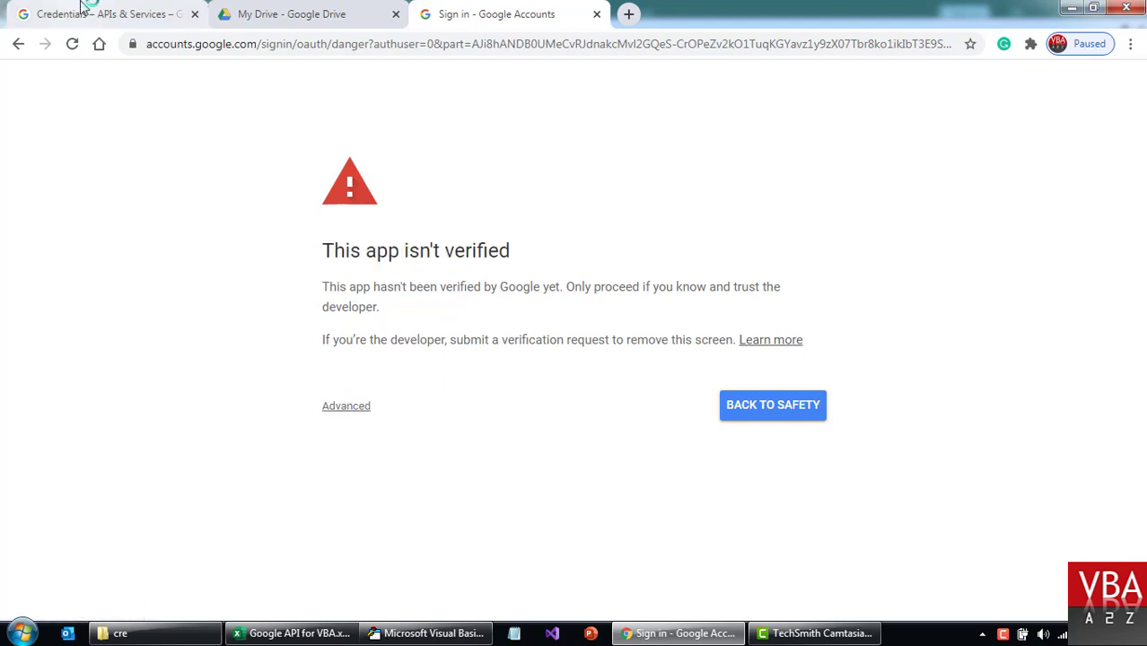
{"action": "left_click", "coordinate": [356, 408]}
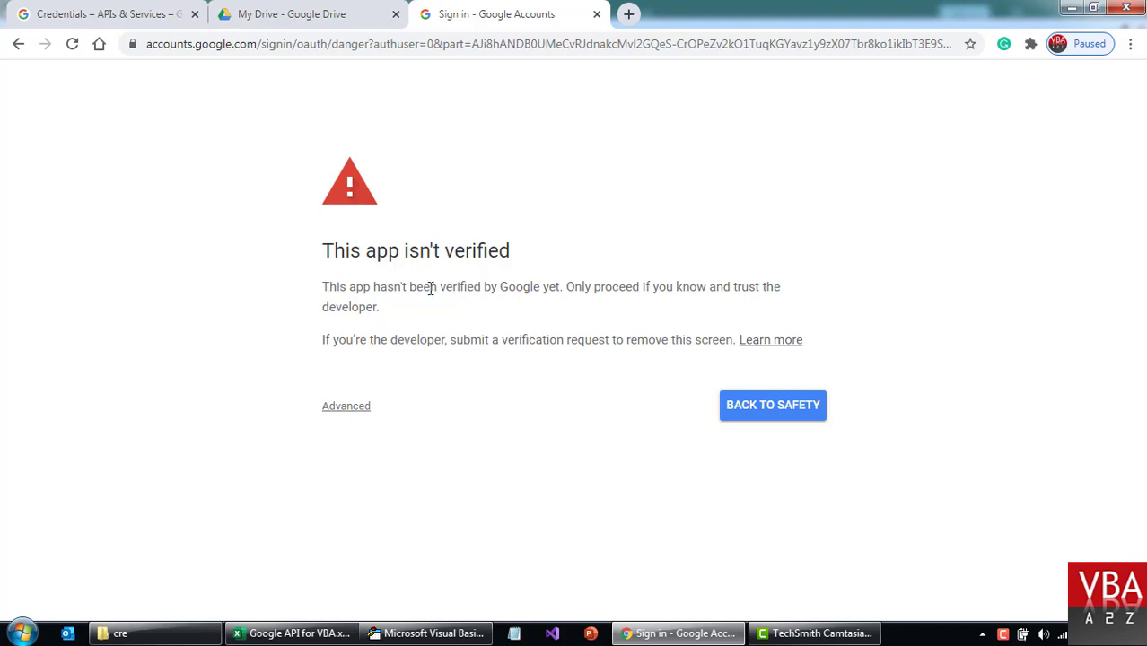
{"action": "left_click", "coordinate": [343, 408]}
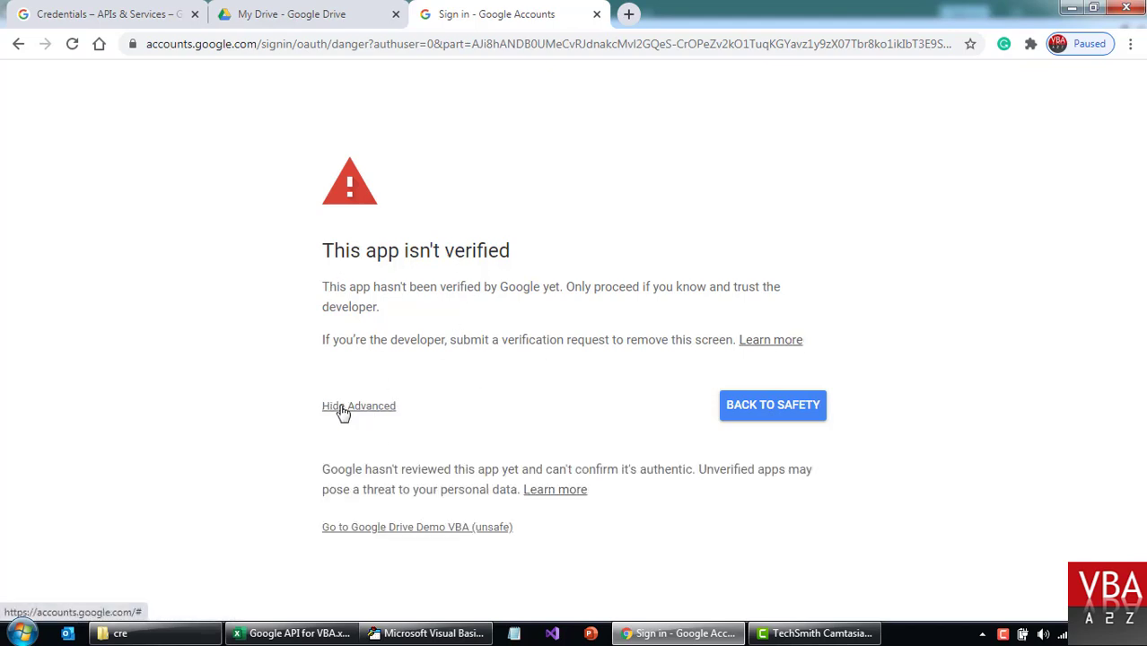
{"action": "left_click", "coordinate": [376, 529]}
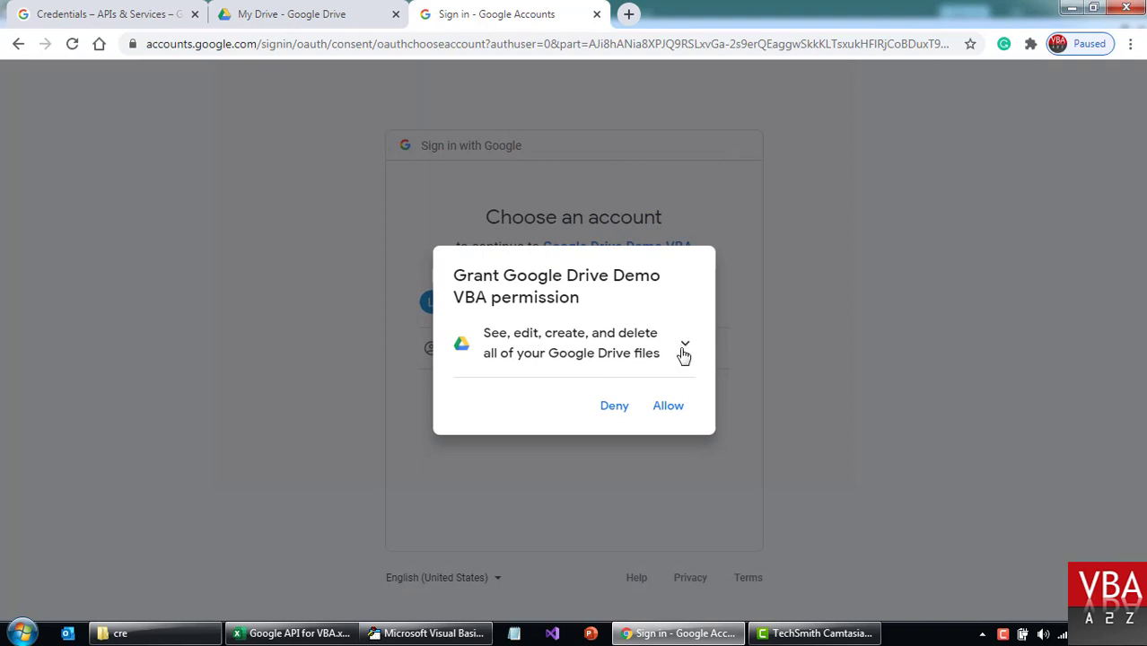
{"action": "left_click", "coordinate": [685, 348]}
{"action": "left_click_drag", "start_coordinate": [704, 339], "coordinate": [703, 503]}
{"action": "left_click", "coordinate": [674, 565]}
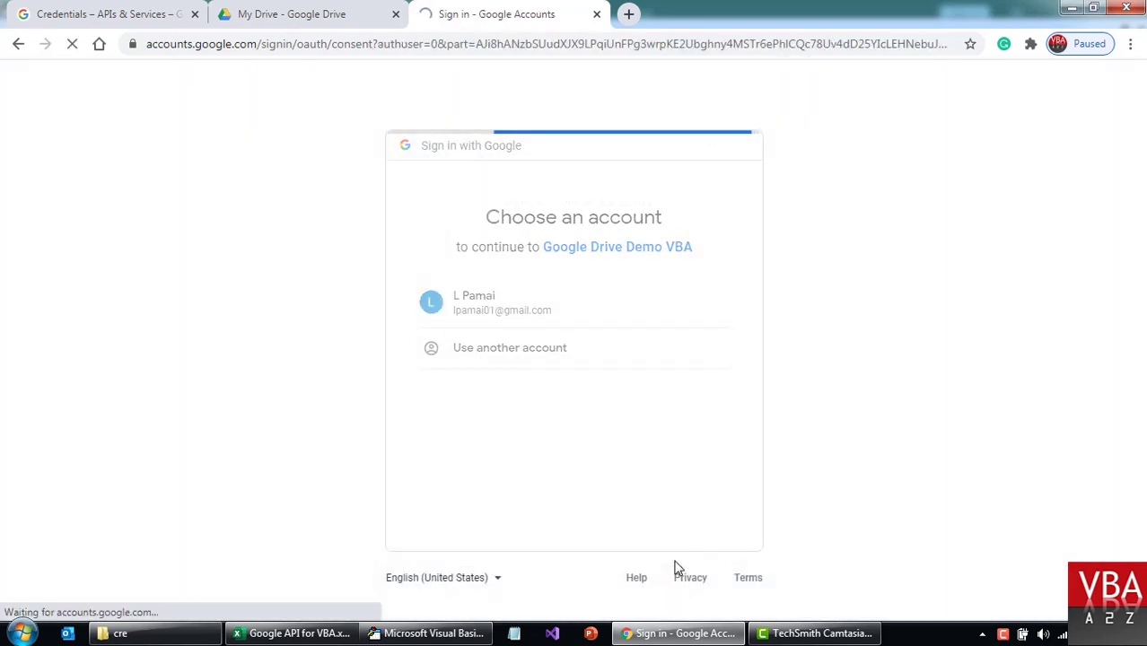
{"action": "left_click", "coordinate": [687, 551]}
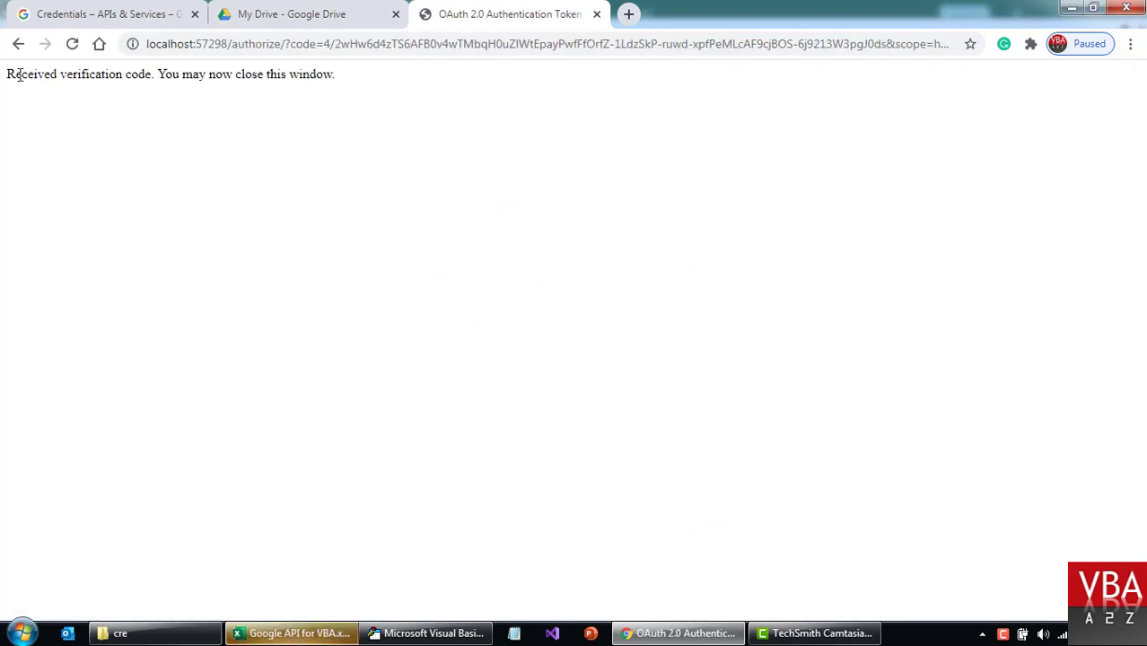
Close the verification page and dismiss Excel's message showing the new folder ID.
{"action": "left_click_drag", "start_coordinate": [18, 75], "coordinate": [338, 73]}
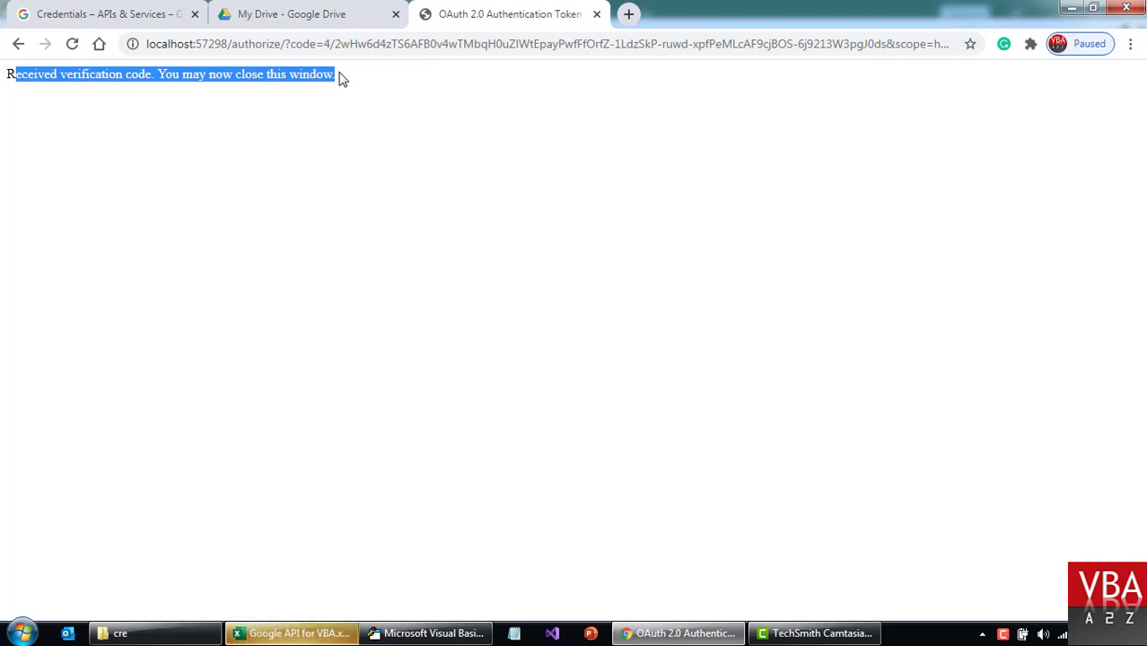
{"action": "left_click", "coordinate": [34, 74]}
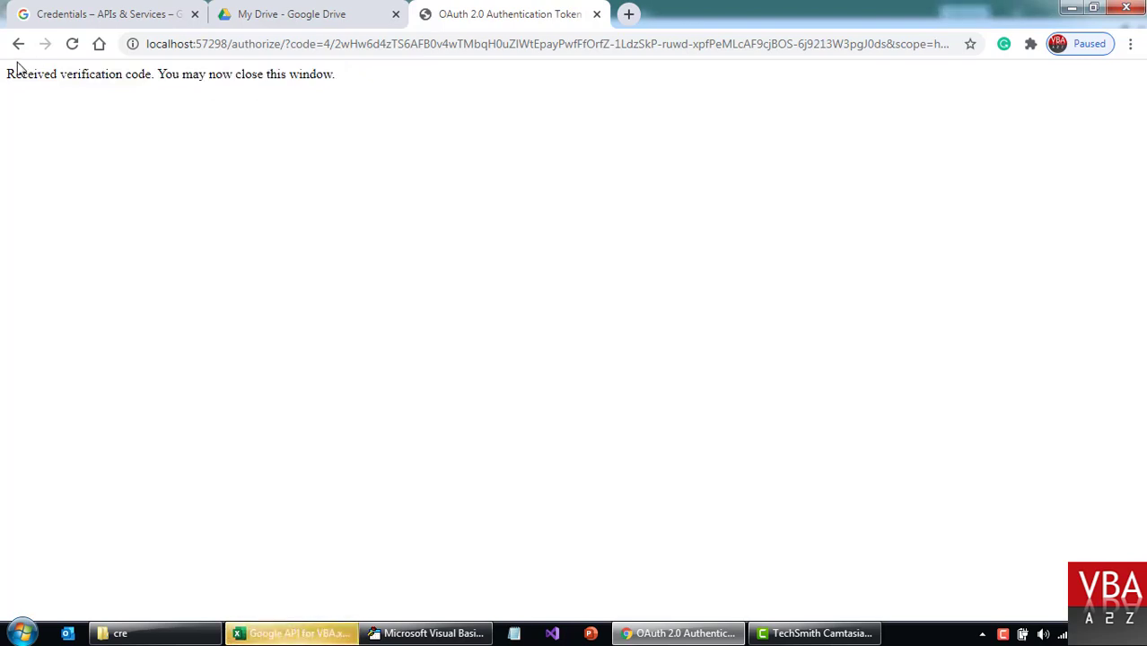
{"action": "left_click_drag", "start_coordinate": [159, 75], "coordinate": [336, 74]}
{"action": "left_click", "coordinate": [594, 14]}
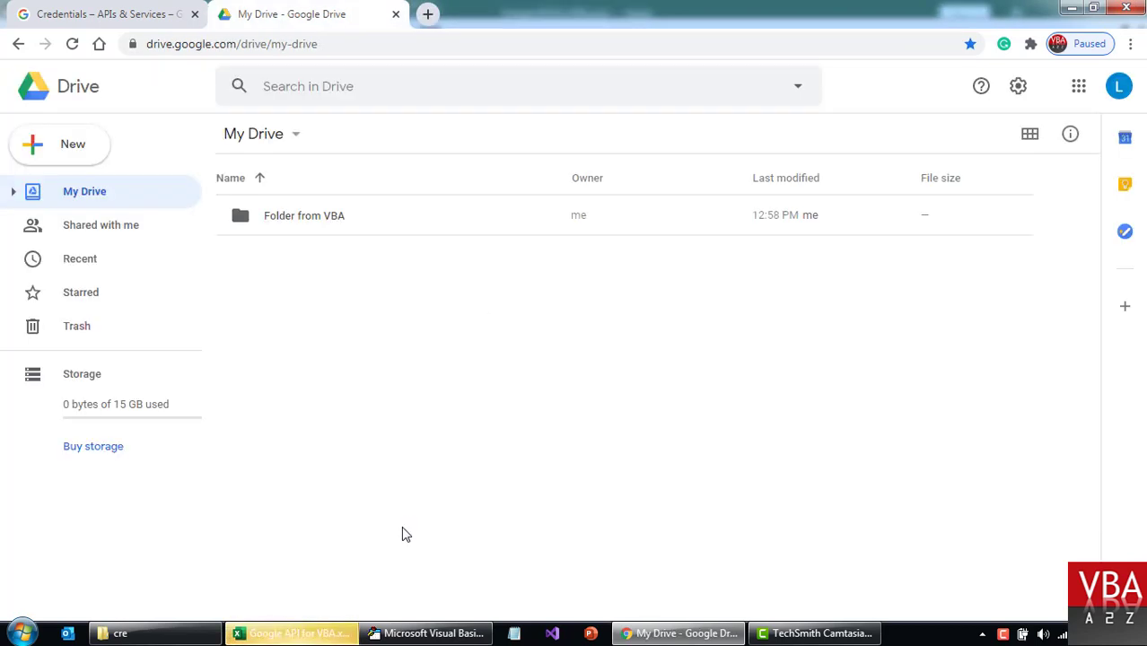
{"action": "left_click", "coordinate": [311, 634]}
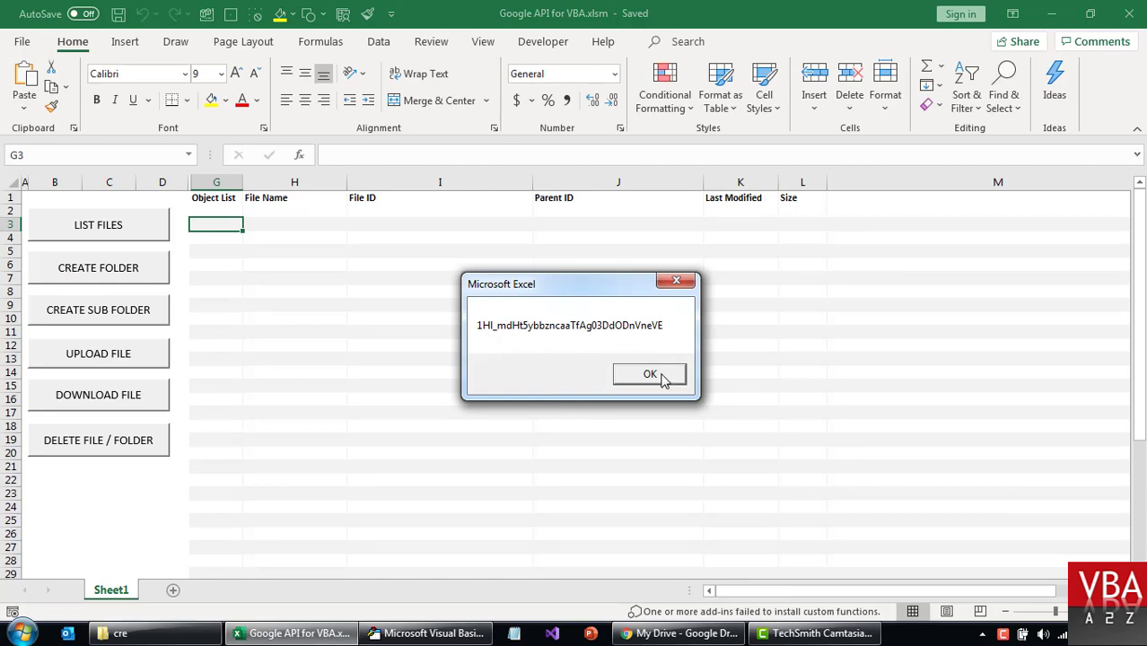
{"action": "left_click", "coordinate": [662, 380]}
{"action": "left_click", "coordinate": [175, 637]}
{"action": "left_click", "coordinate": [283, 309]}
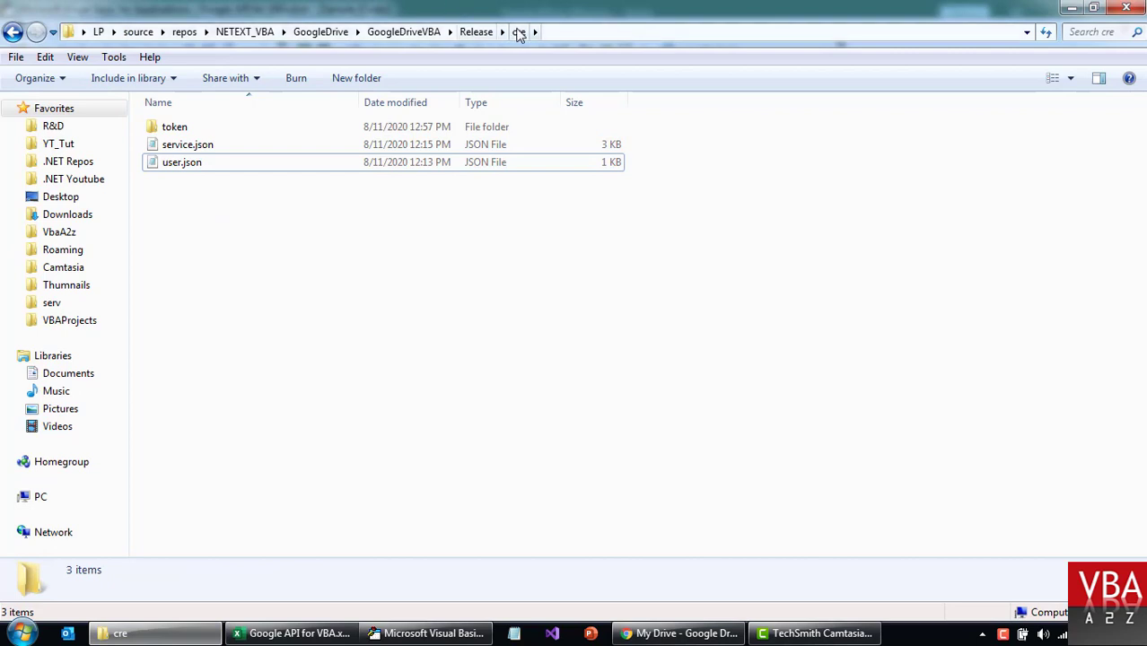
Open the saved token folder and its user.json entry in cre, then go back up.
{"action": "left_click", "coordinate": [184, 128]}
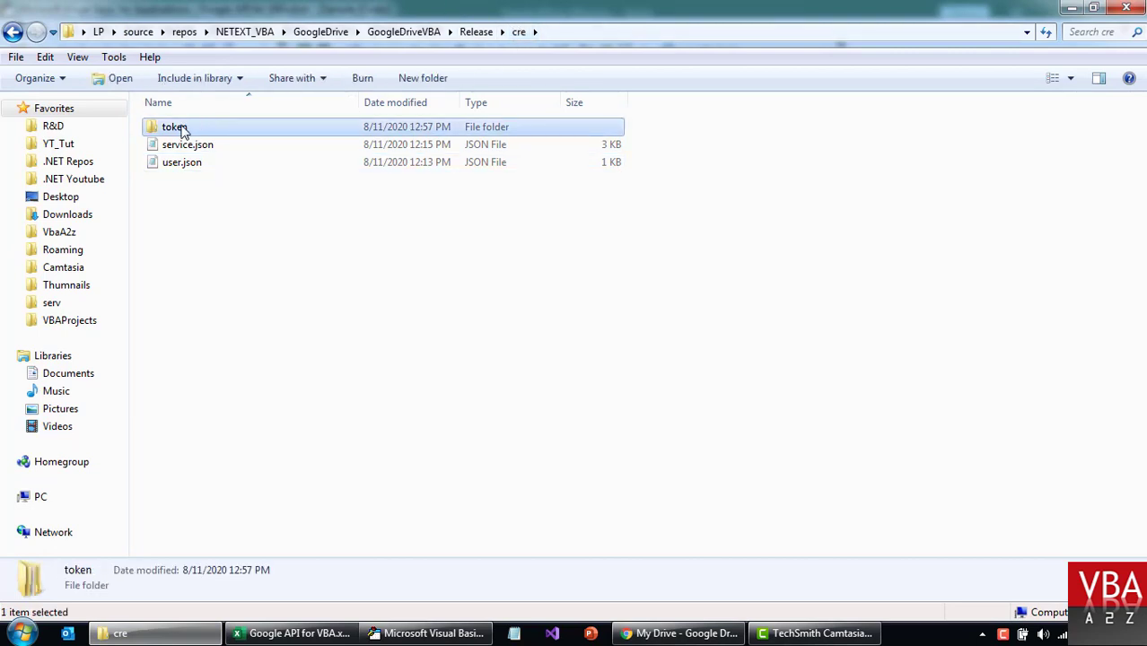
{"action": "double_click", "coordinate": [179, 128]}
{"action": "double_click", "coordinate": [188, 129]}
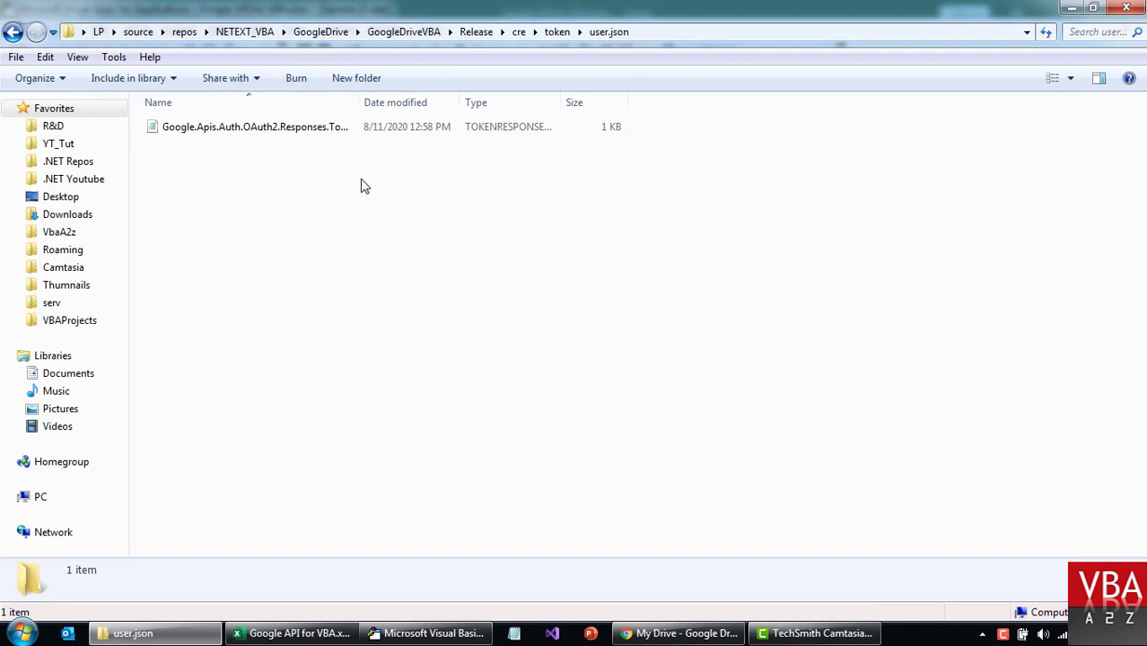
{"action": "key", "text": "BackSpace"}
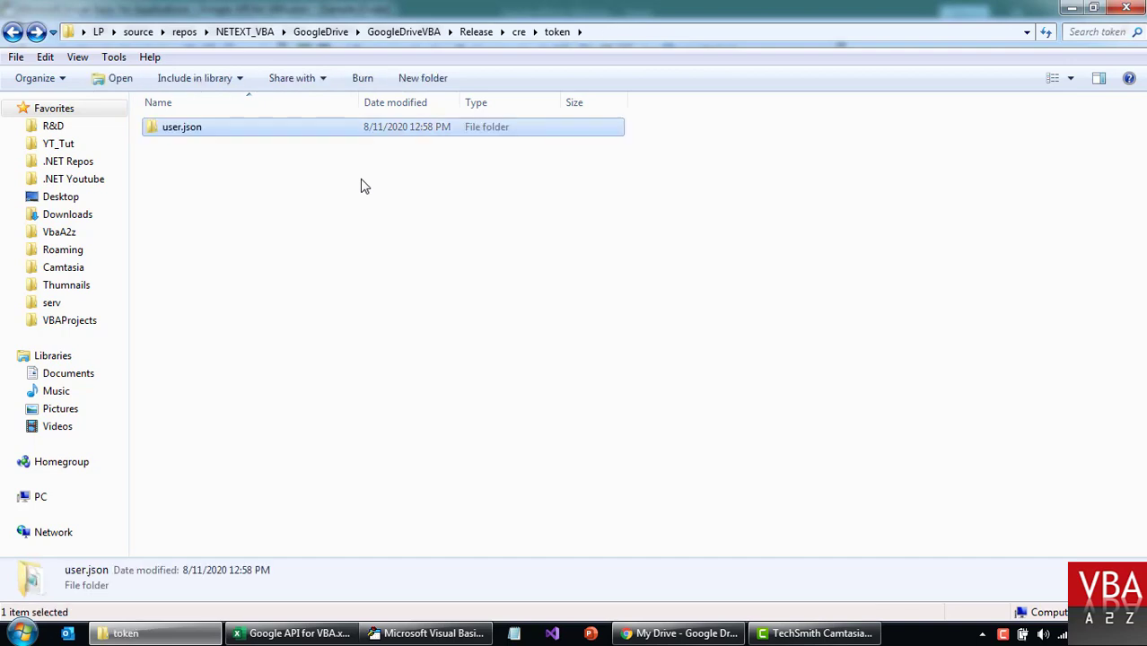
{"action": "key", "text": "BackSpace"}
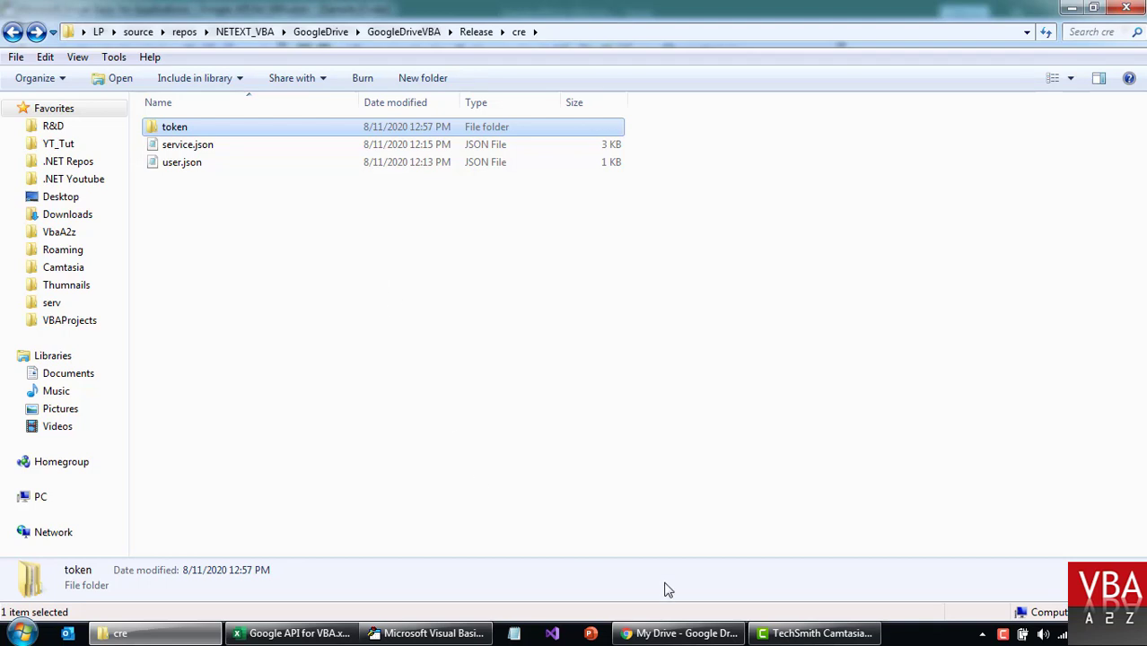
Open Folder from VBA in Google Drive to confirm it is empty, then return to My Drive.
{"action": "left_click", "coordinate": [673, 634]}
{"action": "left_click", "coordinate": [305, 224]}
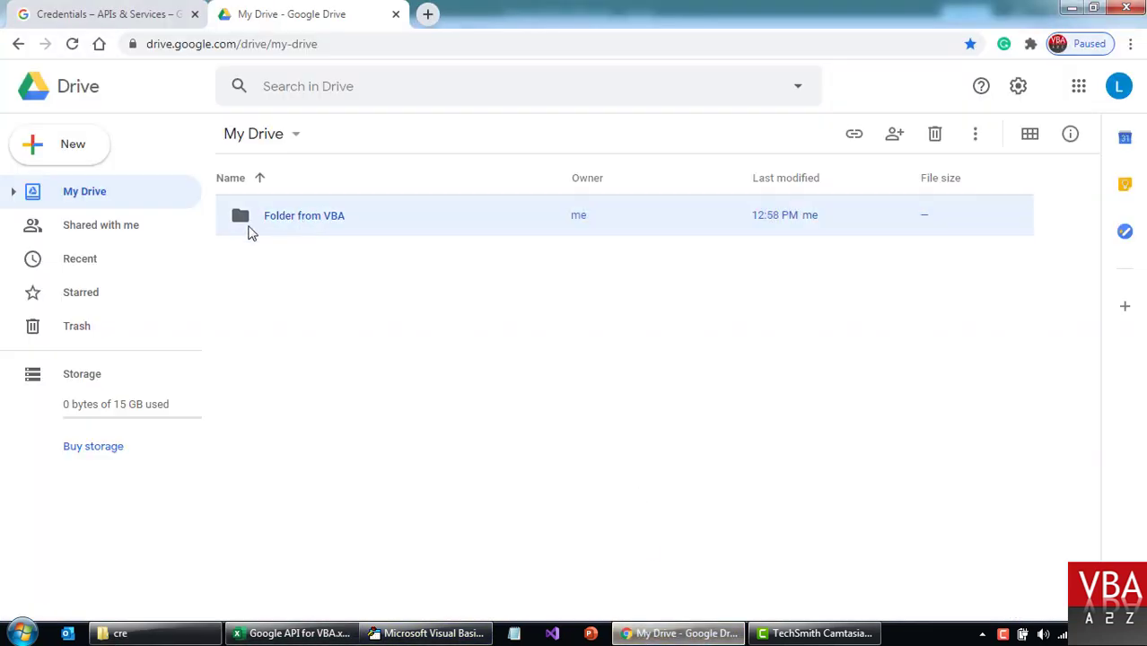
{"action": "double_click", "coordinate": [280, 217]}
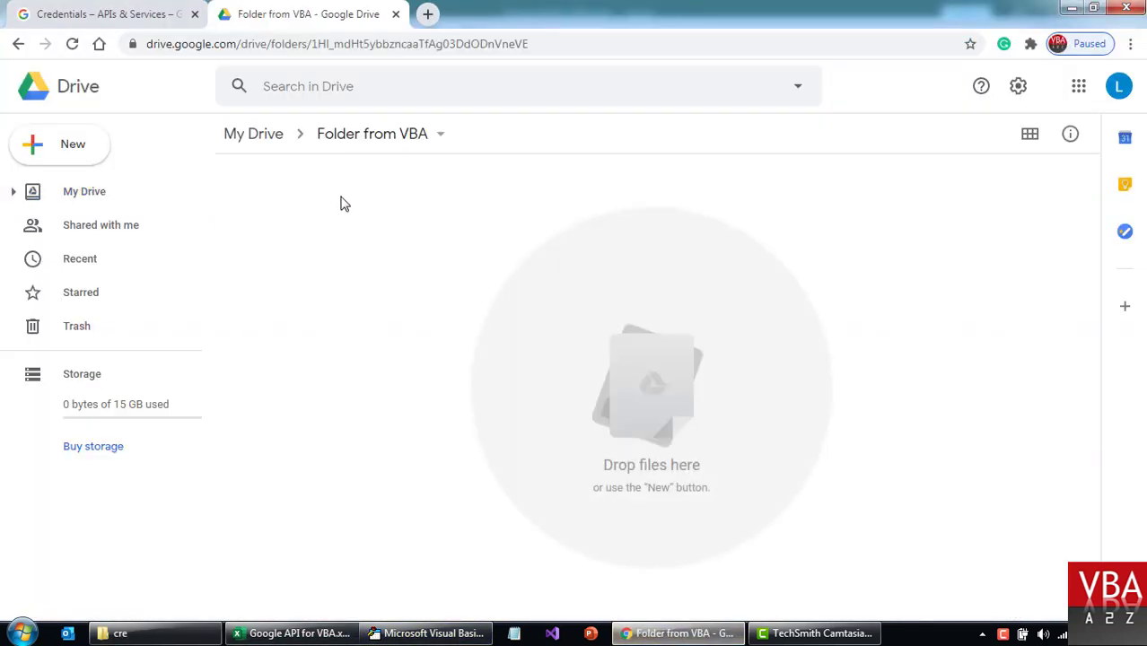
{"action": "left_click", "coordinate": [250, 134]}
Review the GoogleDriveList function code, then run LIST FILES in the Excel workbook.
{"action": "left_click", "coordinate": [430, 633]}
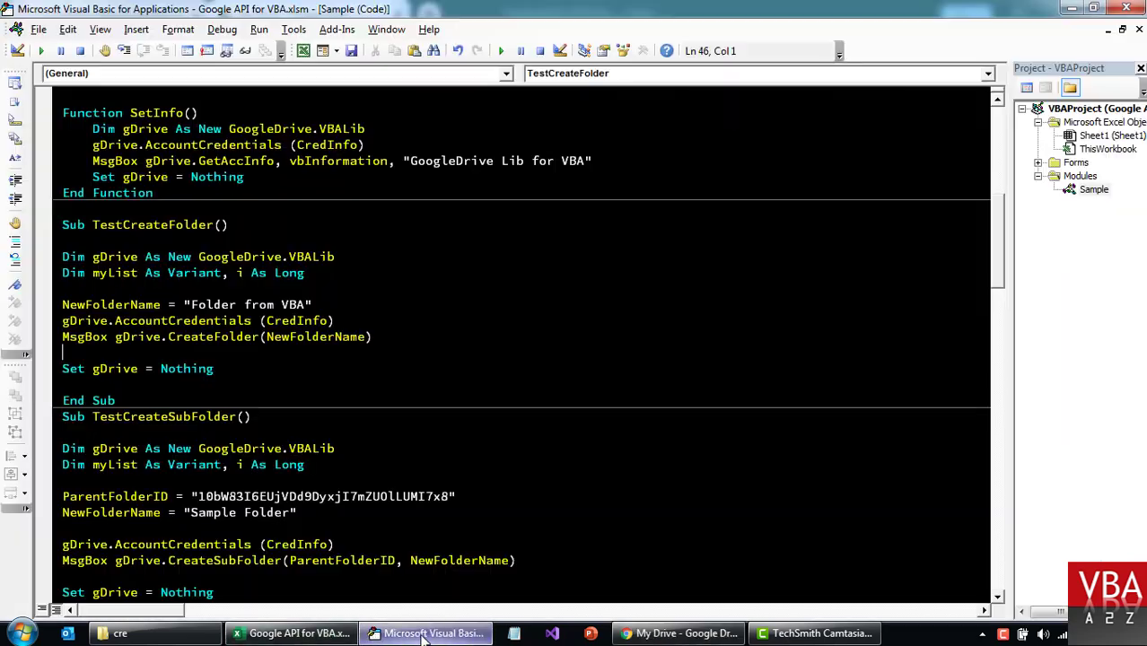
{"action": "scroll", "coordinate": [614, 383], "scroll_direction": "down", "scroll_amount": 8}
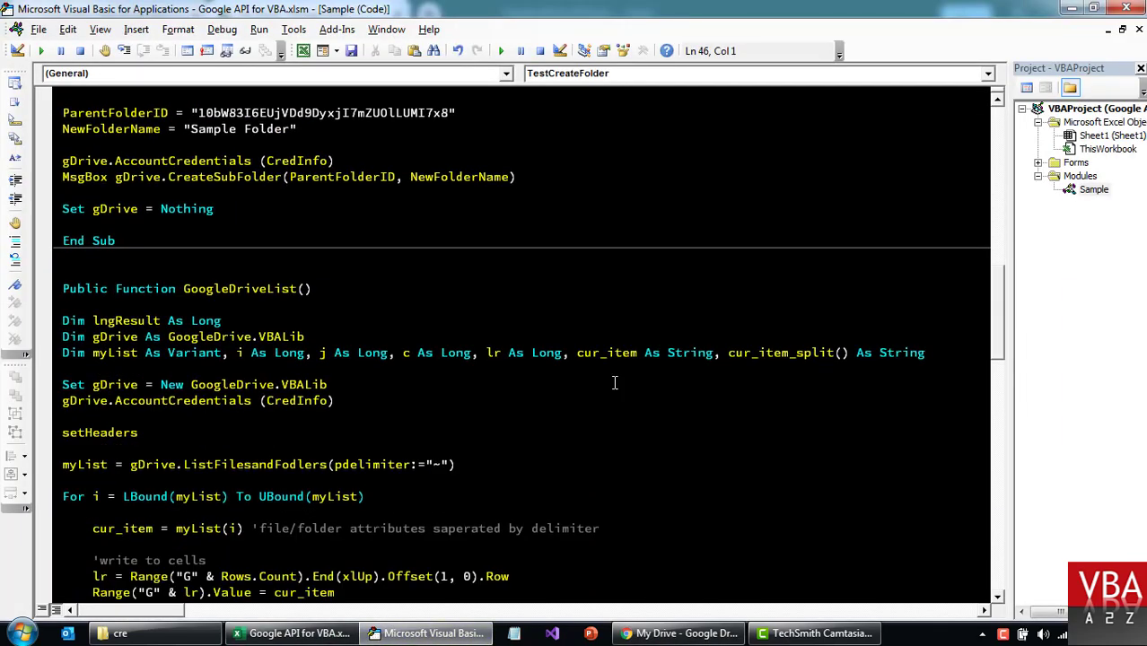
{"action": "double_click", "coordinate": [260, 293]}
{"action": "scroll", "coordinate": [464, 324], "scroll_direction": "down", "scroll_amount": 2}
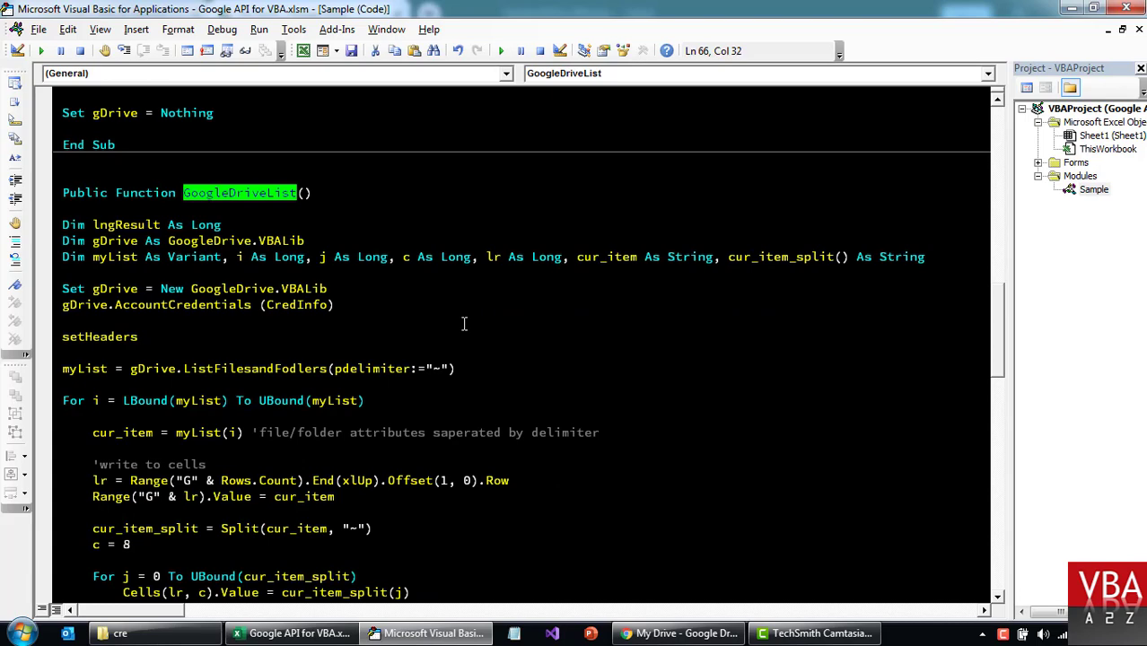
{"action": "scroll", "coordinate": [464, 324], "scroll_direction": "down", "scroll_amount": 1}
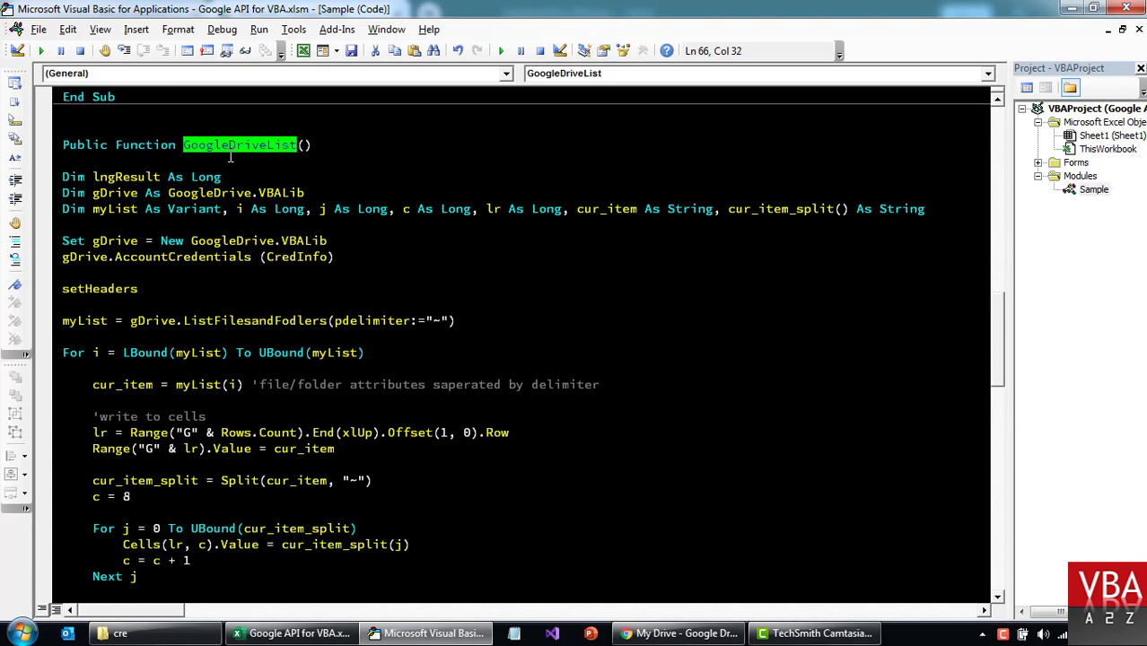
{"action": "scroll", "coordinate": [342, 329], "scroll_direction": "down", "scroll_amount": 5}
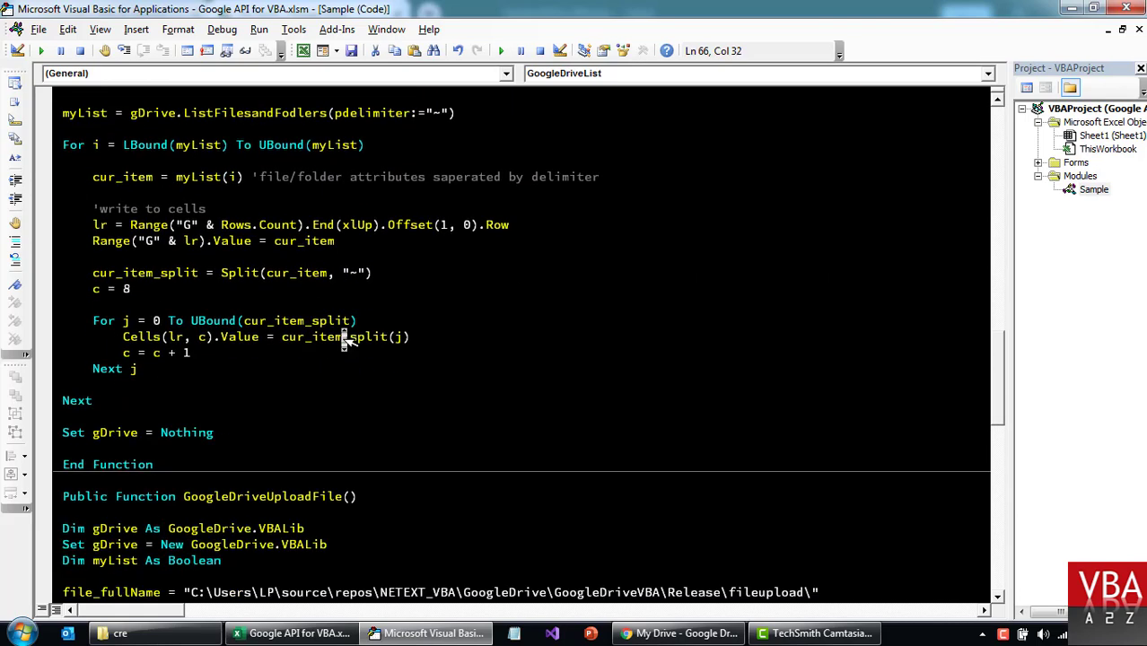
{"action": "scroll", "coordinate": [727, 243], "scroll_direction": "up", "scroll_amount": 7}
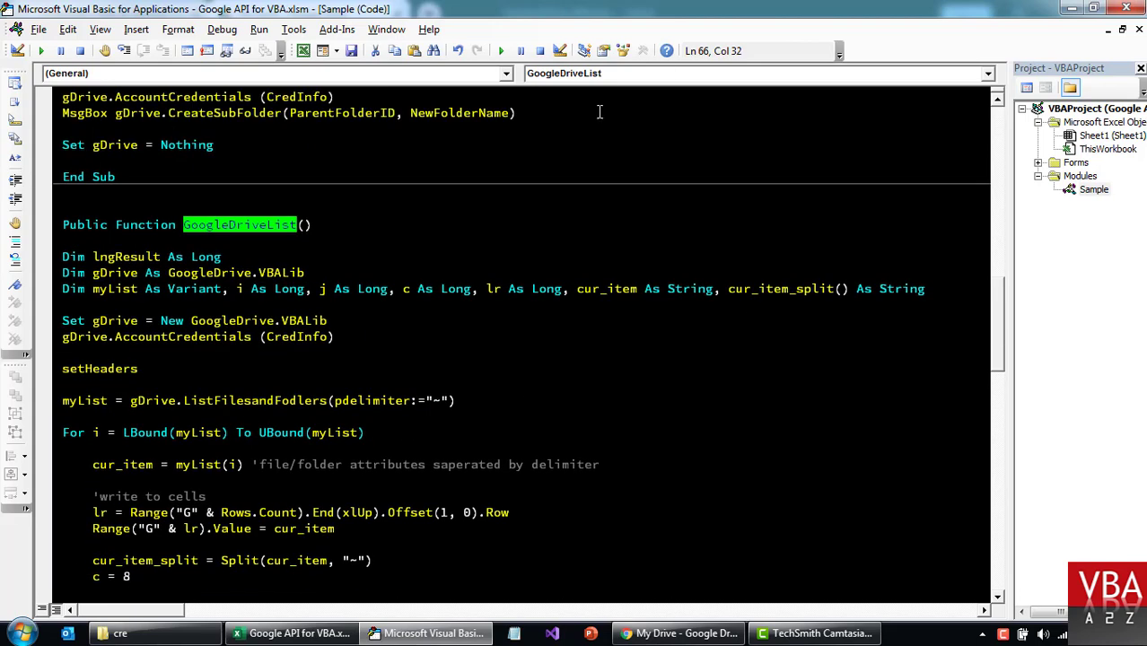
{"action": "left_click", "coordinate": [296, 634]}
{"action": "left_click", "coordinate": [92, 225]}
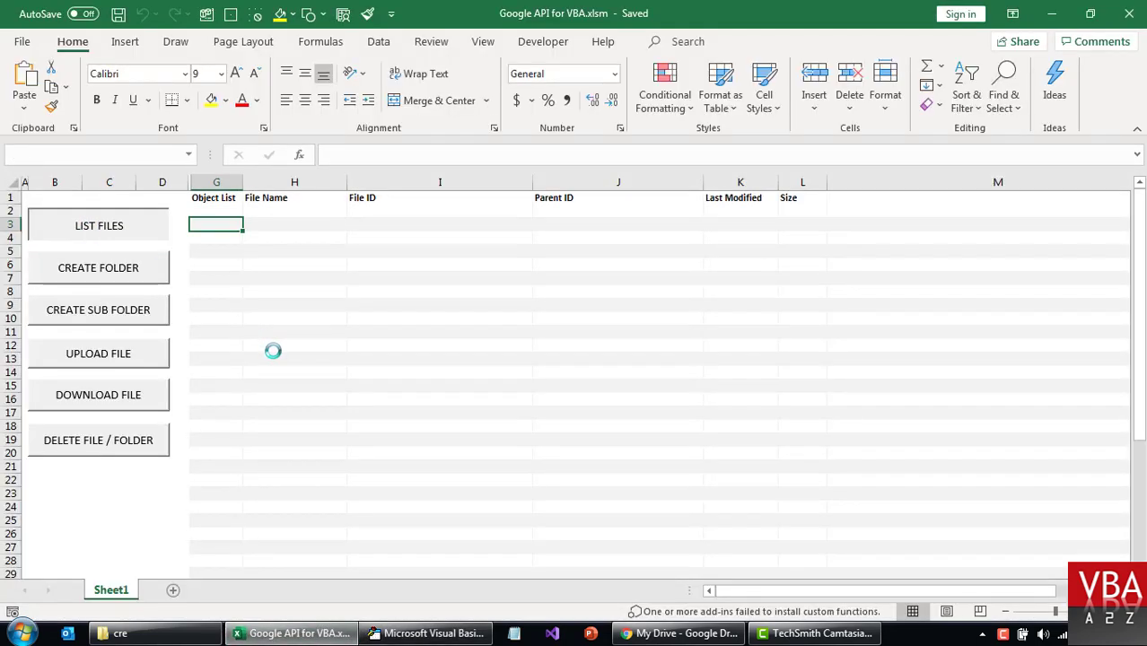
Inspect Folder from VBA's row 2 details: name, File ID, parent ID, modified date, size and type.
{"action": "left_click", "coordinate": [262, 213]}
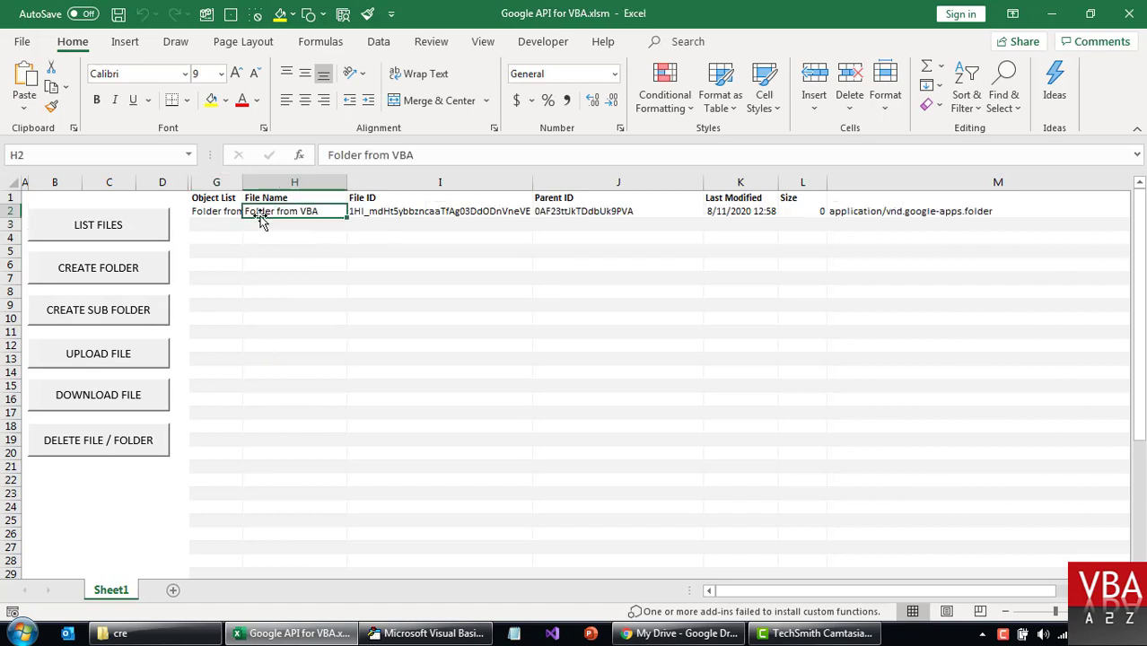
{"action": "left_click", "coordinate": [375, 212]}
{"action": "left_click", "coordinate": [545, 211]}
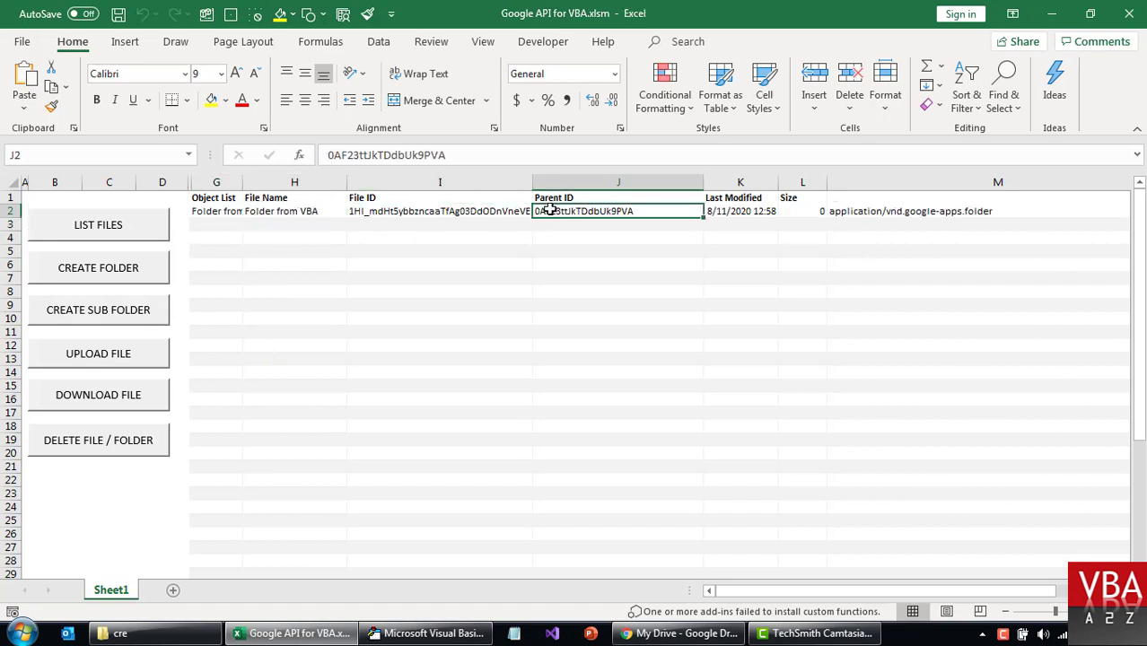
{"action": "left_click", "coordinate": [738, 212]}
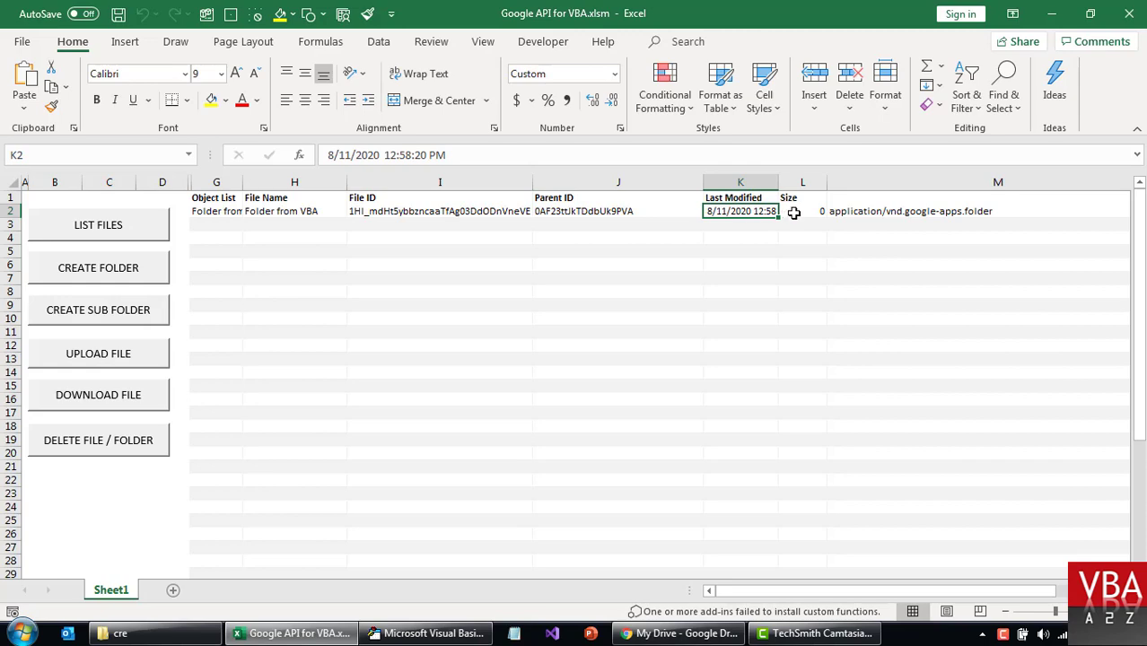
{"action": "left_click", "coordinate": [792, 212]}
{"action": "left_click", "coordinate": [848, 212]}
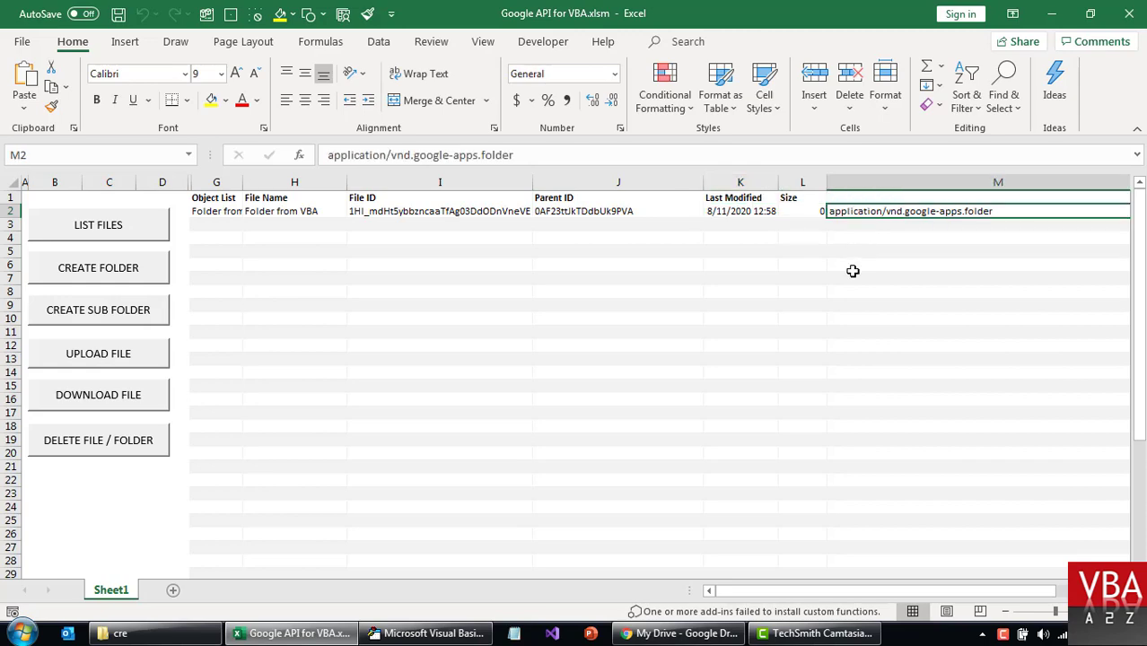
{"action": "key", "text": "Up"}
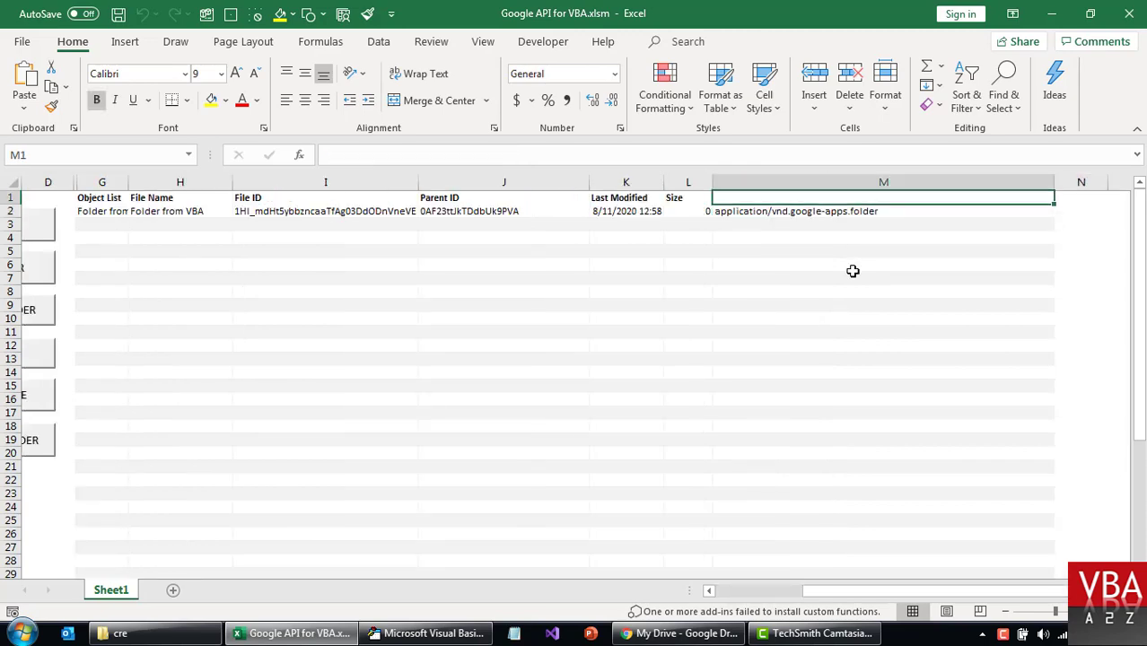
{"action": "key", "text": "alt+F11"}
{"action": "scroll", "coordinate": [583, 351], "scroll_direction": "down", "scroll_amount": 10}
{"action": "left_click", "coordinate": [583, 351]}
{"action": "key", "text": "alt+F11"}
{"action": "key", "text": "ctrl+Home"}
Copy the full File ID text of Folder from VBA from cell I2.
{"action": "left_click", "coordinate": [217, 213]}
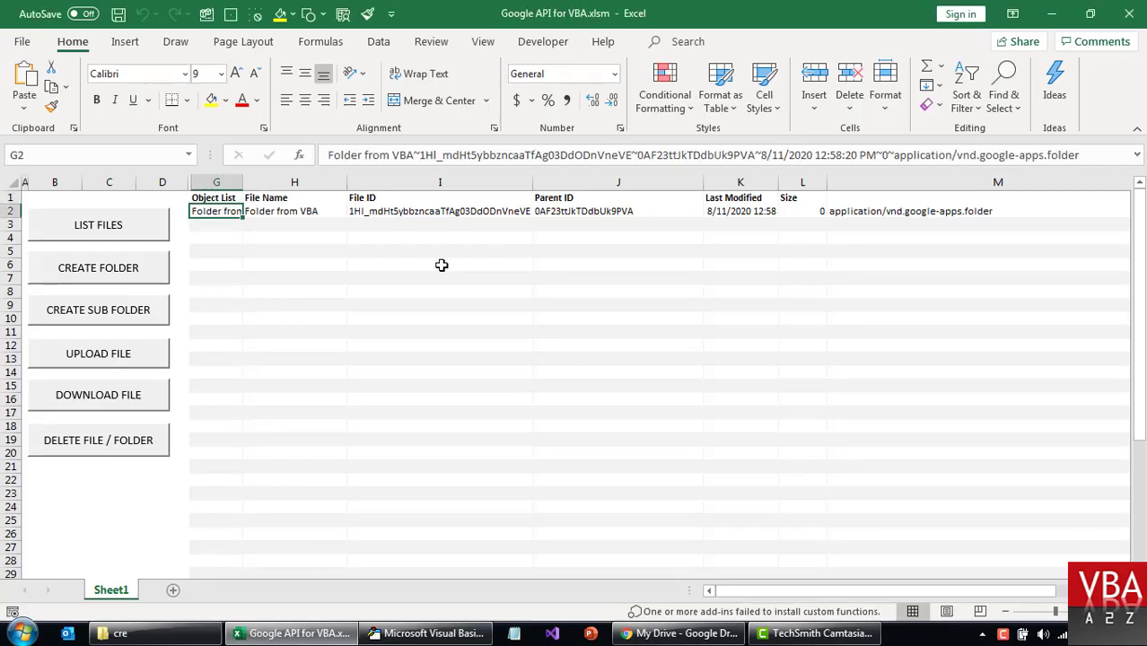
{"action": "key", "text": "Right"}
{"action": "key", "text": "Right"}
{"action": "key", "text": "Right"}
{"action": "key", "text": "Right"}
{"action": "key", "text": "Right"}
{"action": "key", "text": "Right"}
{"action": "key", "text": "Right"}
{"action": "key", "text": "Left"}
{"action": "key", "text": "Left"}
{"action": "key", "text": "Home"}
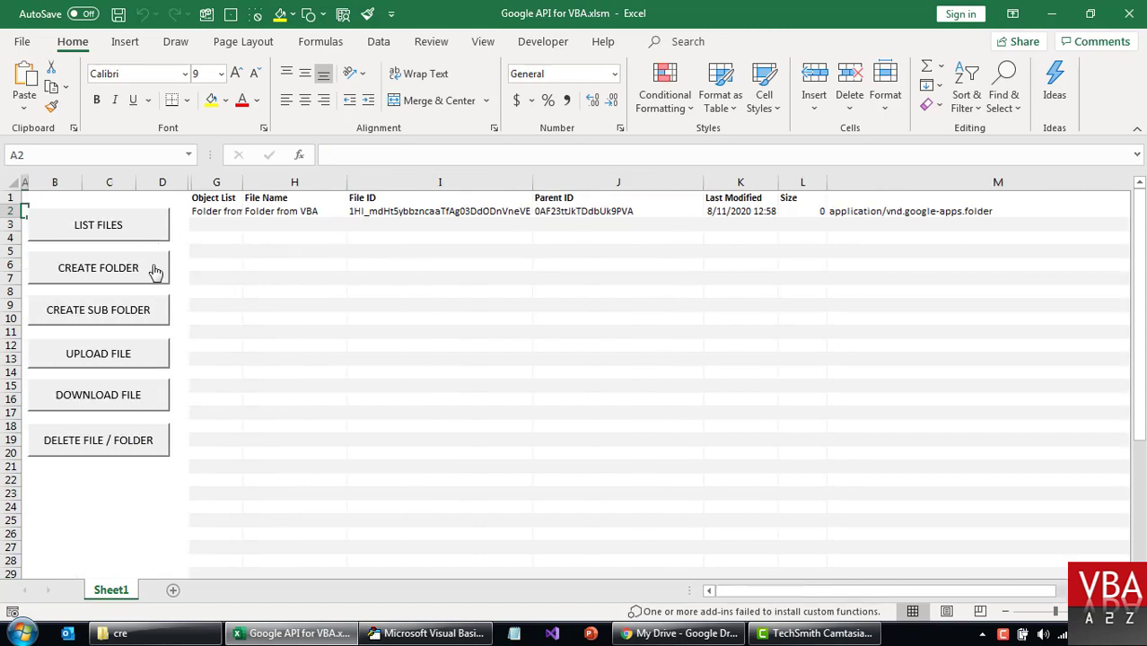
{"action": "left_click", "coordinate": [360, 210]}
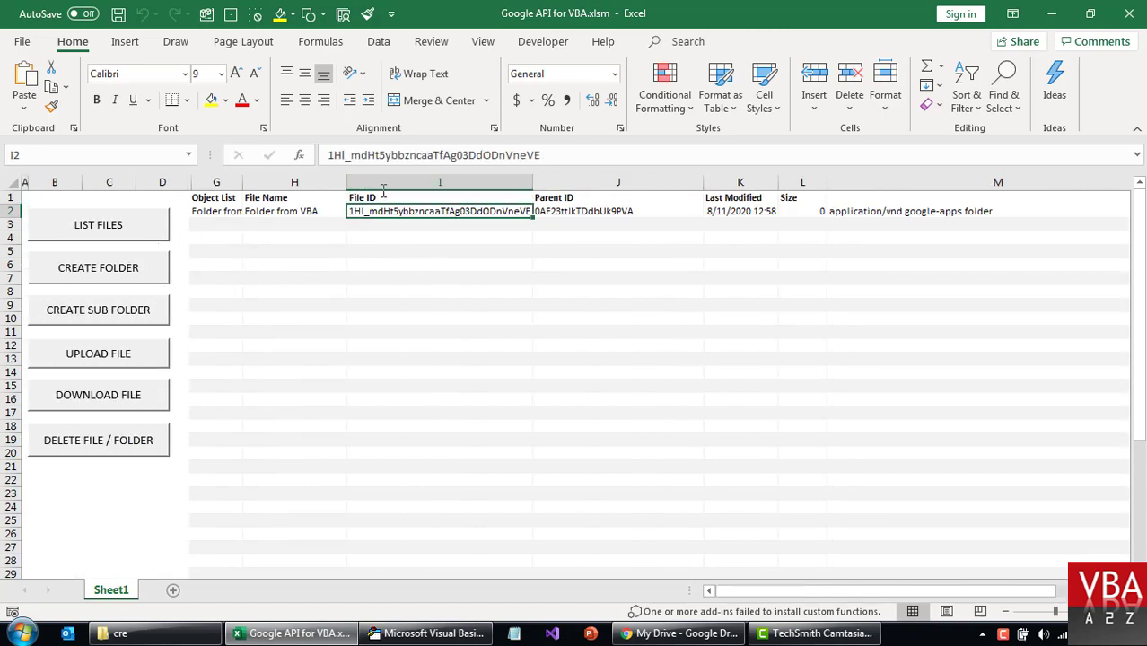
{"action": "left_click", "coordinate": [280, 212]}
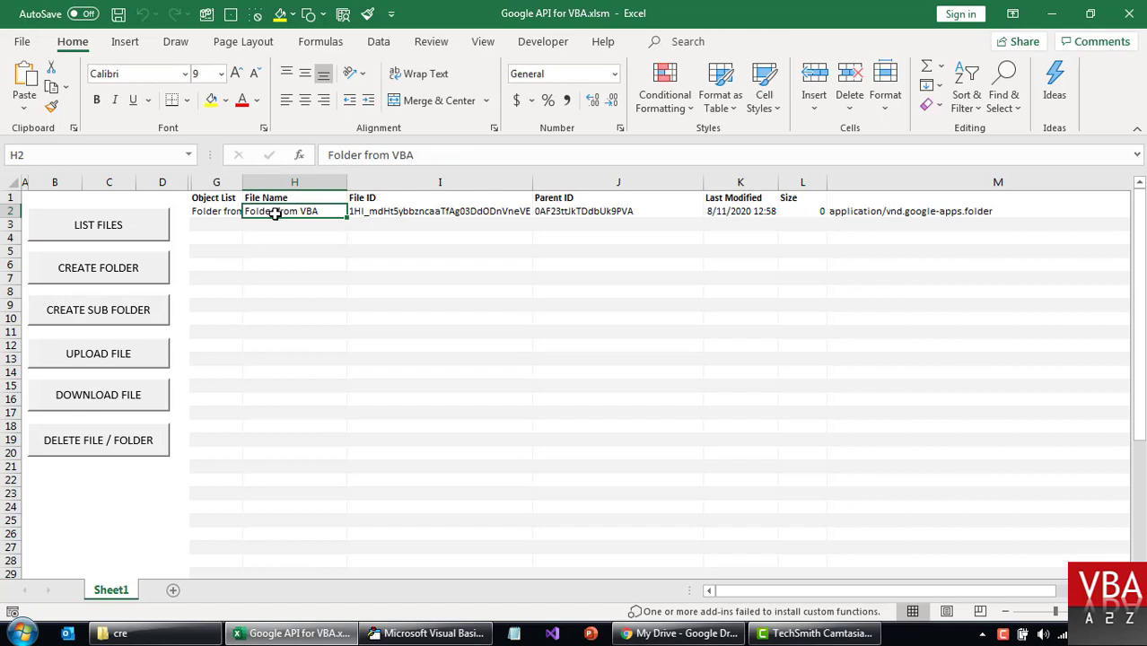
{"action": "left_click", "coordinate": [404, 213]}
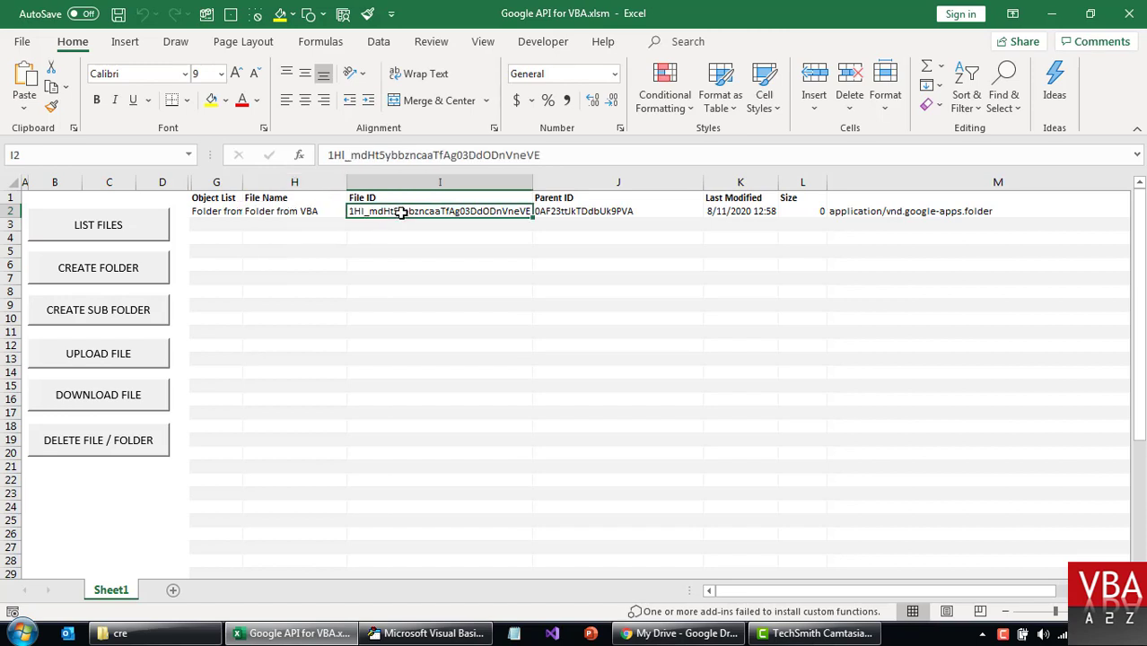
{"action": "key", "text": "F2"}
{"action": "key", "text": "shift+Home"}
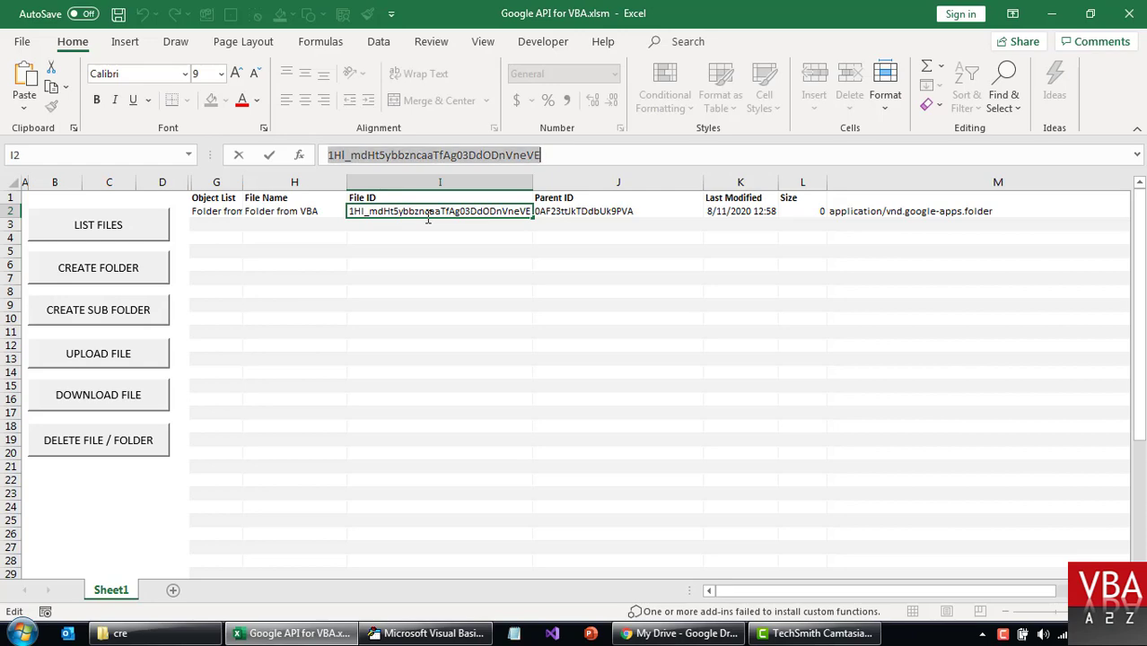
{"action": "key", "text": "ctrl+c"}
{"action": "key", "text": "Escape"}
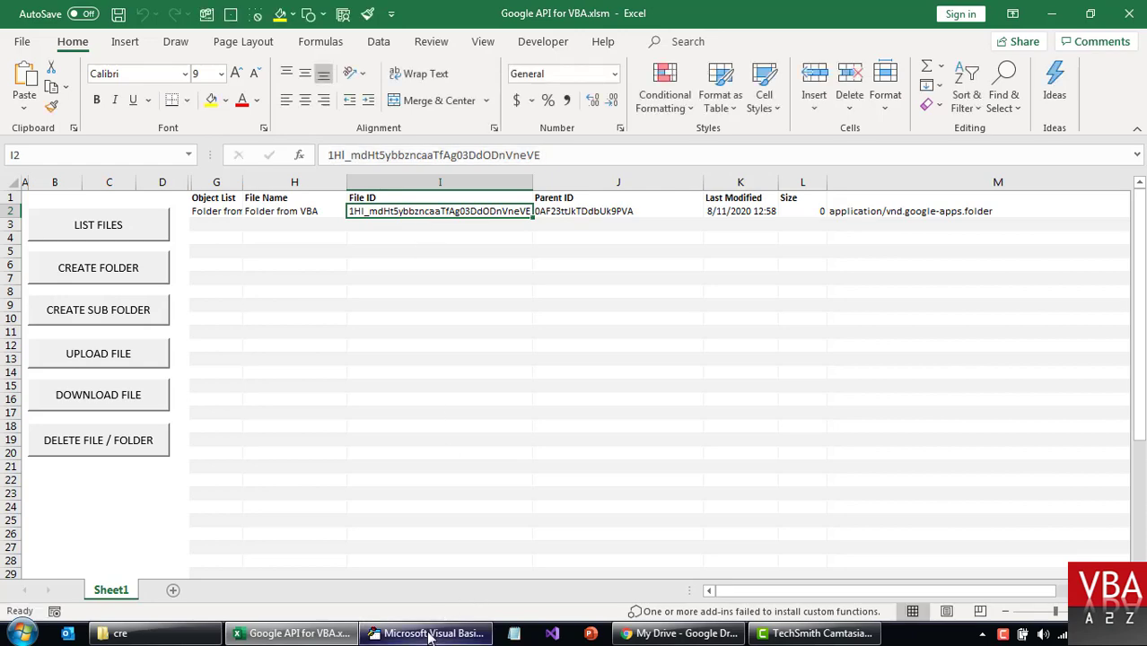
Locate the ParentFolderID assignment and its old ID in TestCreateSubFolder.
{"action": "left_click", "coordinate": [422, 633]}
{"action": "scroll", "coordinate": [451, 377], "scroll_direction": "up", "scroll_amount": 20}
{"action": "scroll", "coordinate": [451, 384], "scroll_direction": "down", "scroll_amount": 7}
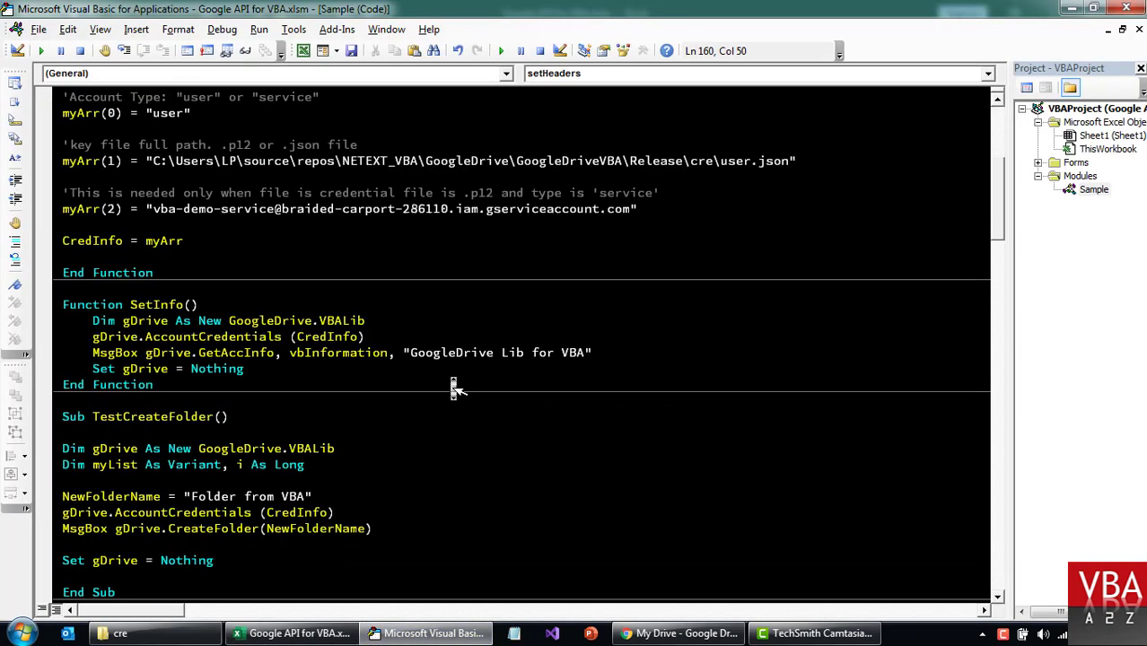
{"action": "scroll", "coordinate": [452, 381], "scroll_direction": "down", "scroll_amount": 3}
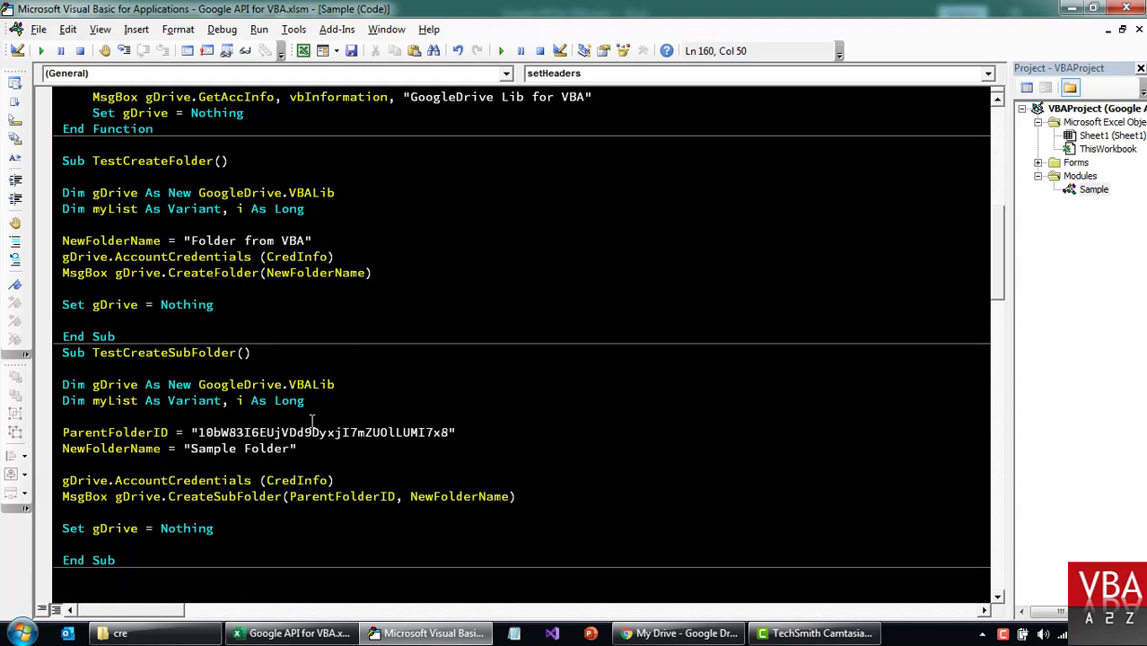
{"action": "double_click", "coordinate": [251, 433]}
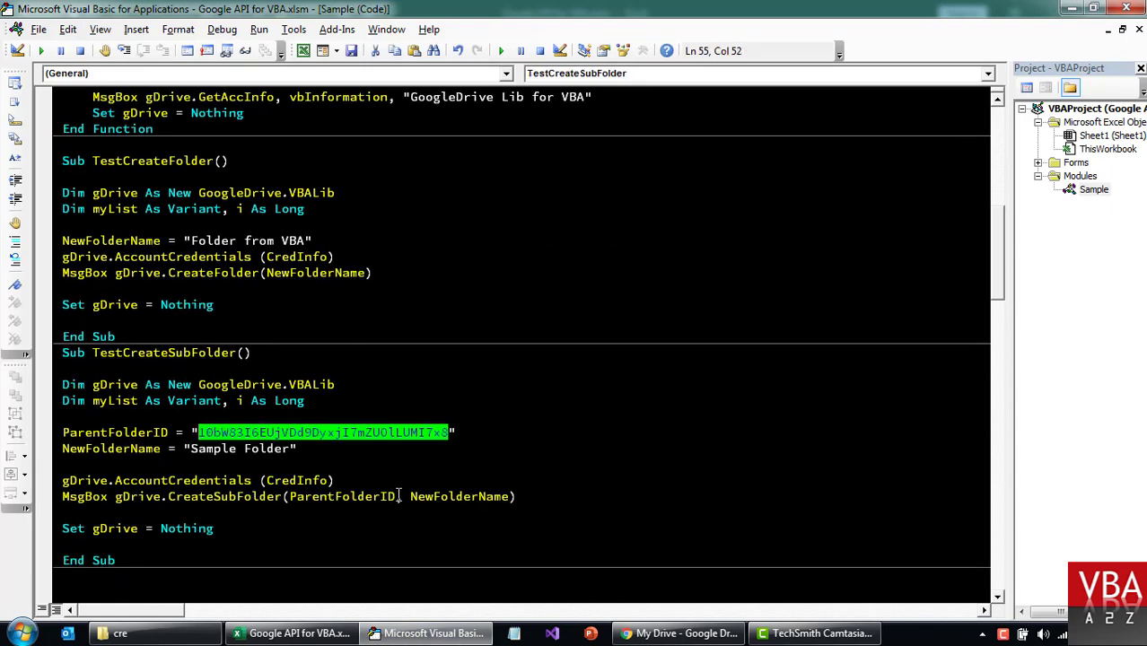
{"action": "double_click", "coordinate": [104, 432]}
{"action": "scroll", "coordinate": [216, 393], "scroll_direction": "down", "scroll_amount": 3}
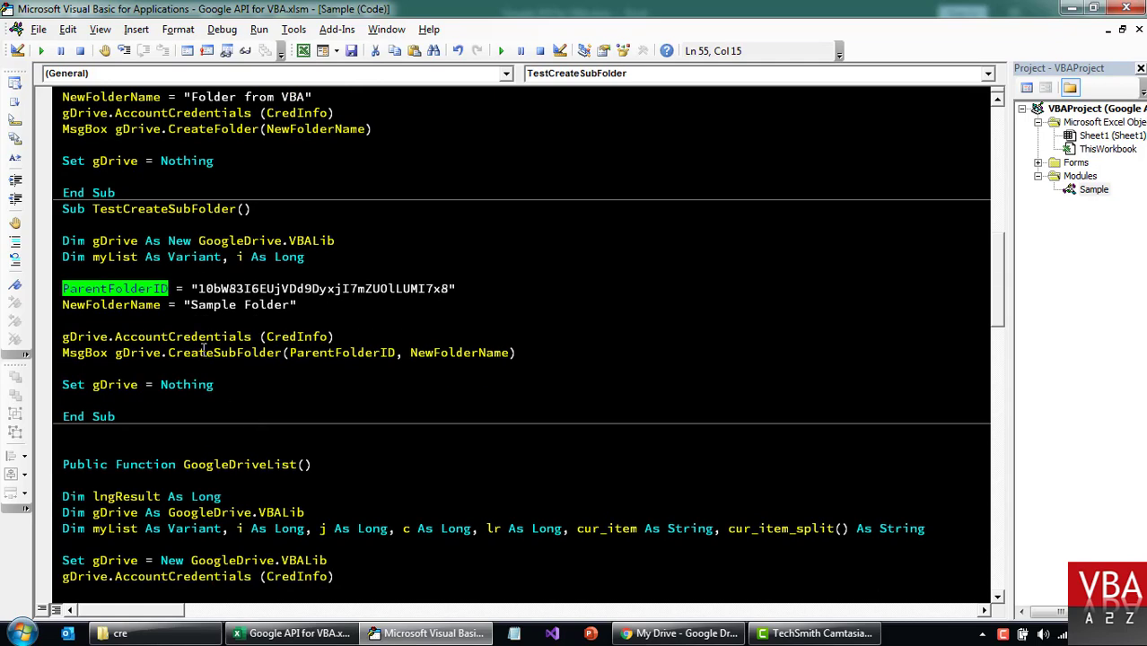
{"action": "scroll", "coordinate": [221, 267], "scroll_direction": "down", "scroll_amount": 3}
{"action": "scroll", "coordinate": [221, 267], "scroll_direction": "up", "scroll_amount": 10}
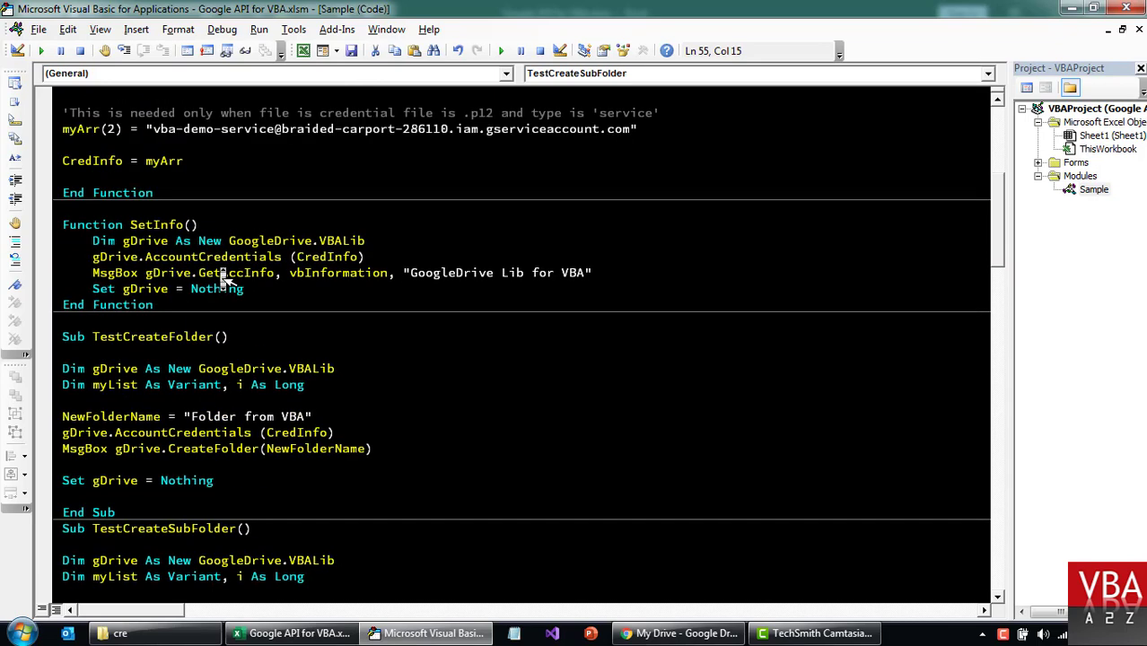
{"action": "scroll", "coordinate": [221, 267], "scroll_direction": "down", "scroll_amount": 1}
{"action": "scroll", "coordinate": [288, 375], "scroll_direction": "down", "scroll_amount": 3}
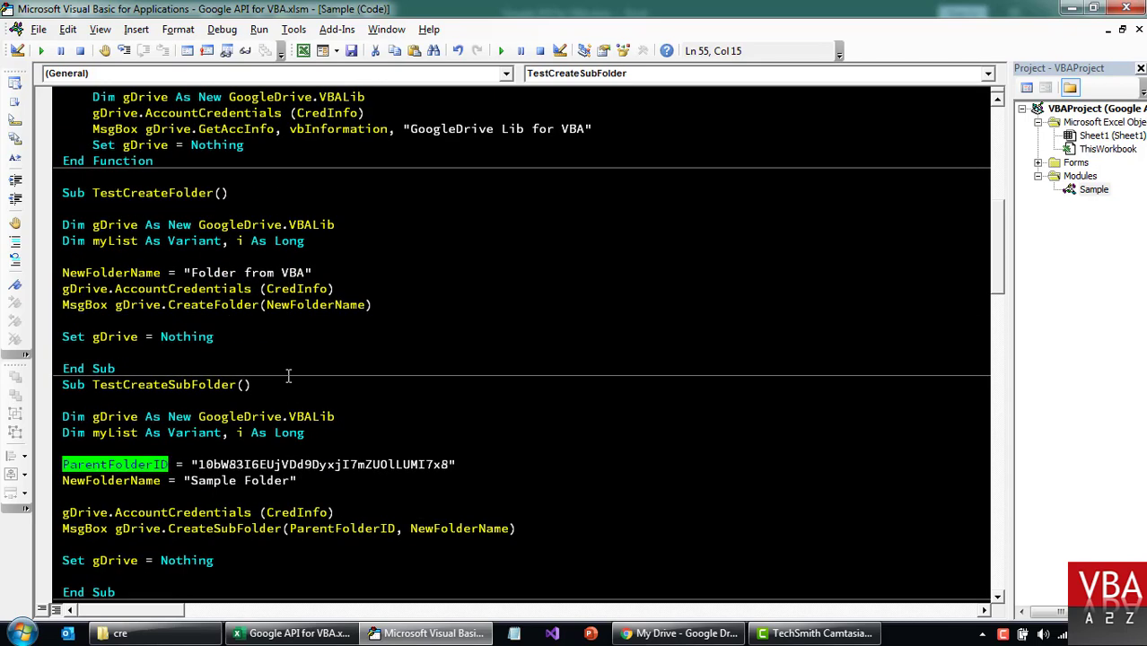
Review the Drive object declaration and the AccountCredentials and CreateSubFolder calls.
{"action": "left_click_drag", "start_coordinate": [131, 369], "coordinate": [256, 375]}
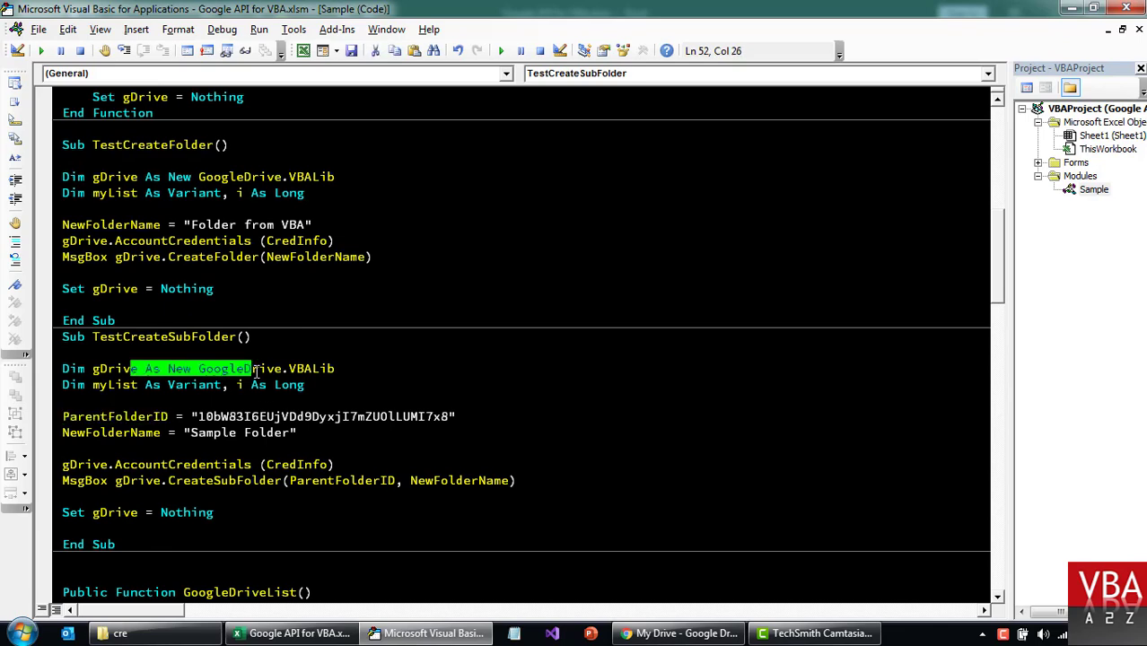
{"action": "double_click", "coordinate": [179, 481]}
{"action": "double_click", "coordinate": [162, 481]}
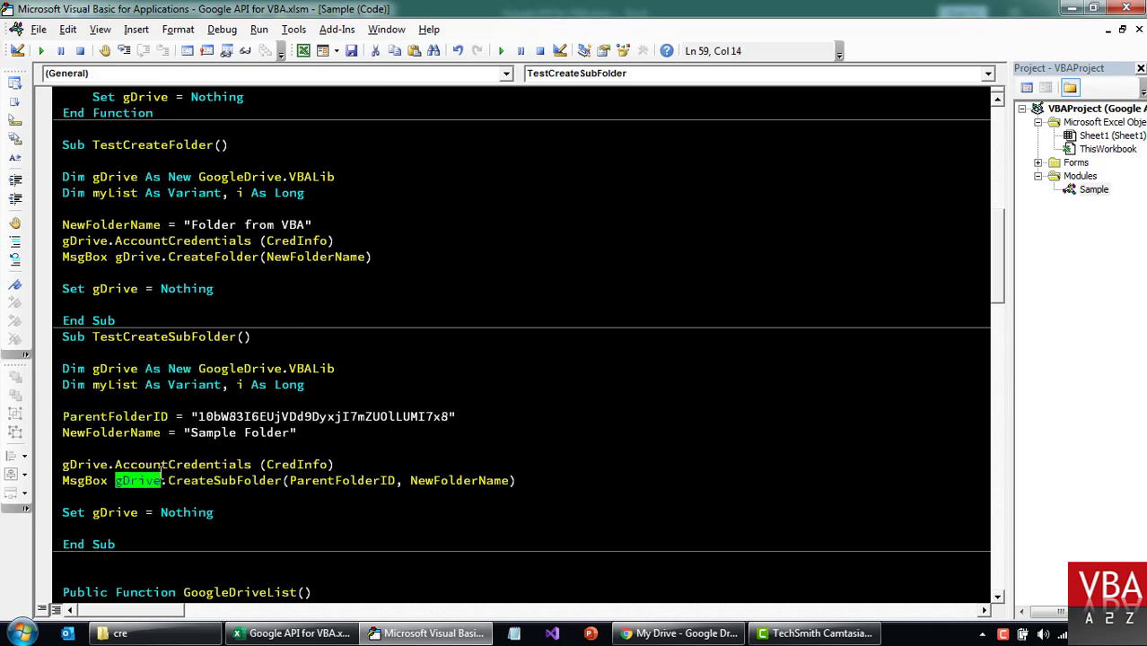
{"action": "double_click", "coordinate": [155, 465]}
{"action": "scroll", "coordinate": [245, 401], "scroll_direction": "up", "scroll_amount": 10}
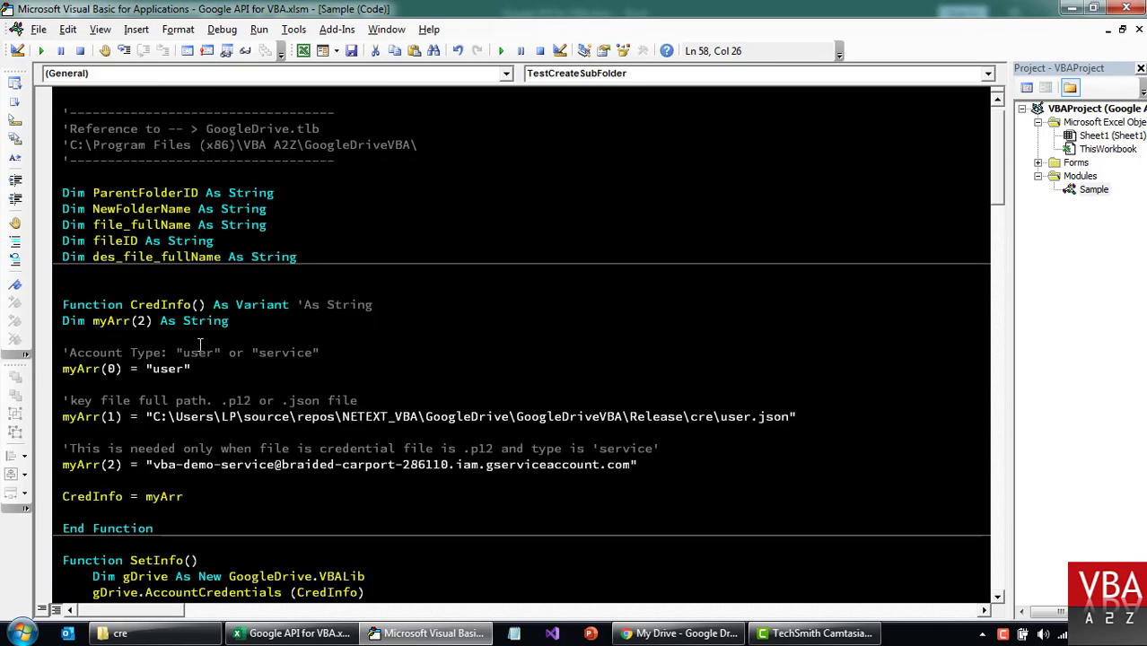
{"action": "scroll", "coordinate": [274, 489], "scroll_direction": "down", "scroll_amount": 10}
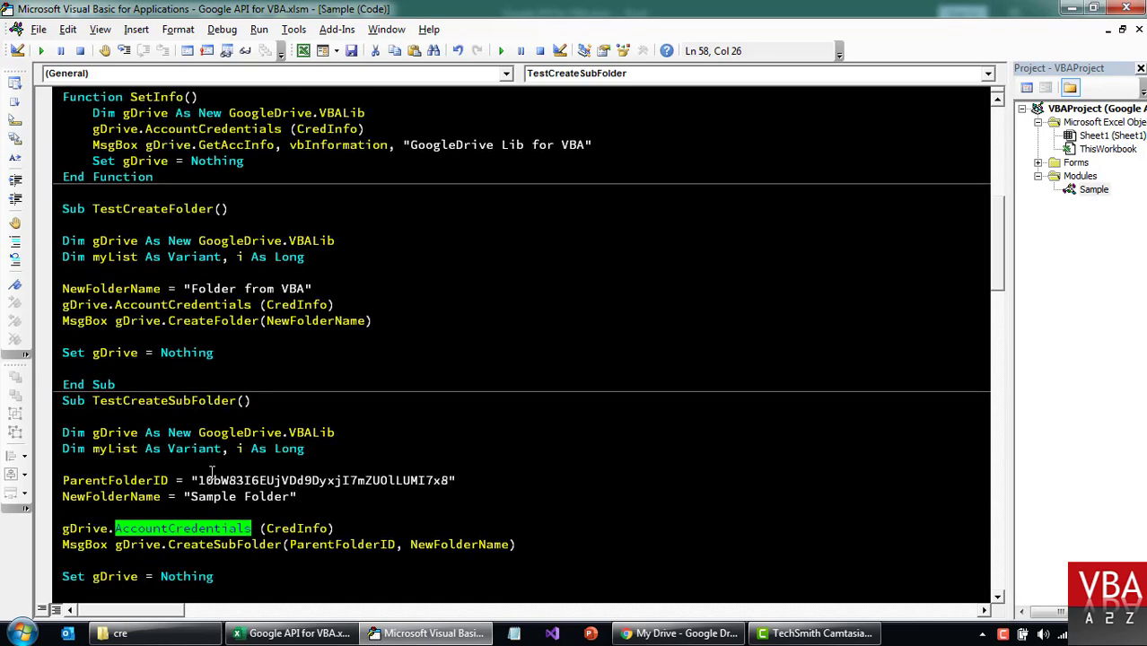
Replace the old ParentFolderID string with the copied Folder from VBA ID.
{"action": "left_click", "coordinate": [212, 475]}
{"action": "key", "text": "ctrl+Left"}
{"action": "key", "text": "ctrl+shift+Right"}
{"action": "key", "text": "ctrl+v"}
Change NewFolderName from 'Sample Folder' to 'VBA Sub Folder'.
{"action": "scroll", "coordinate": [520, 404], "scroll_direction": "down", "scroll_amount": 3}
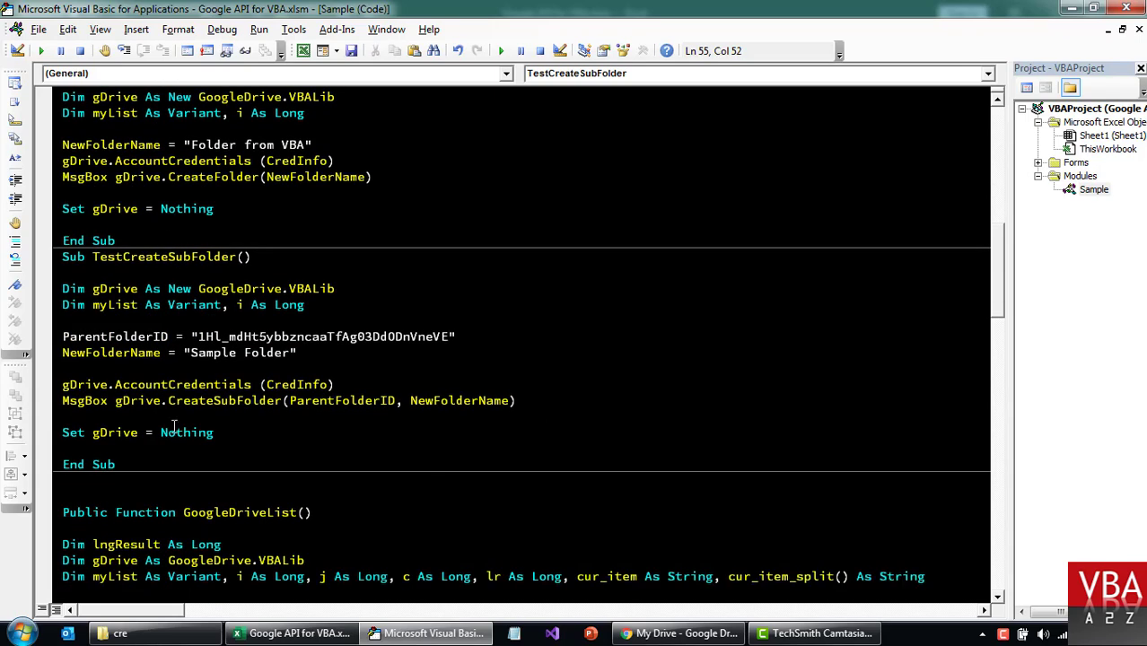
{"action": "double_click", "coordinate": [205, 354]}
{"action": "type", "text": "VBA Sub"}
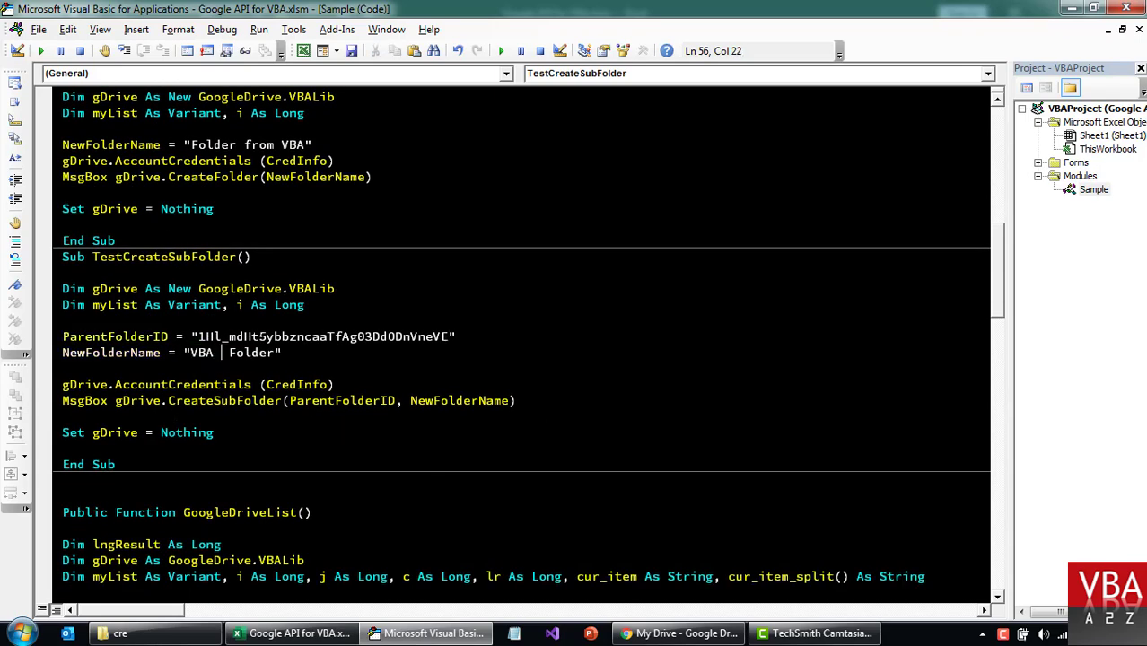
{"action": "left_click", "coordinate": [62, 368]}
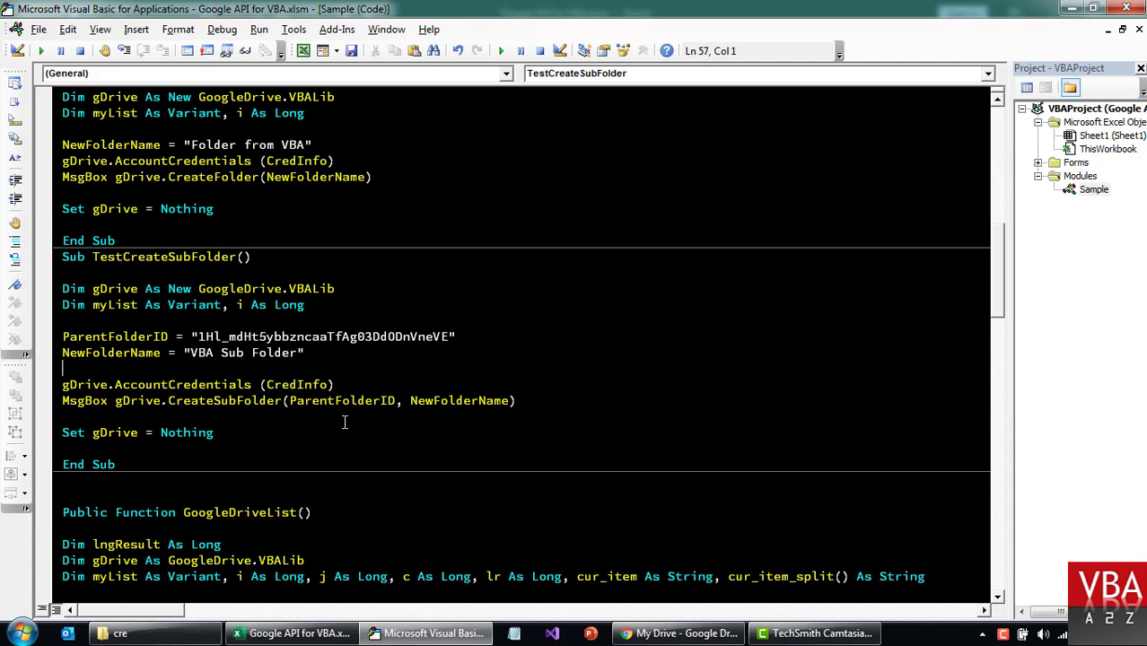
{"action": "right_click", "coordinate": [682, 634]}
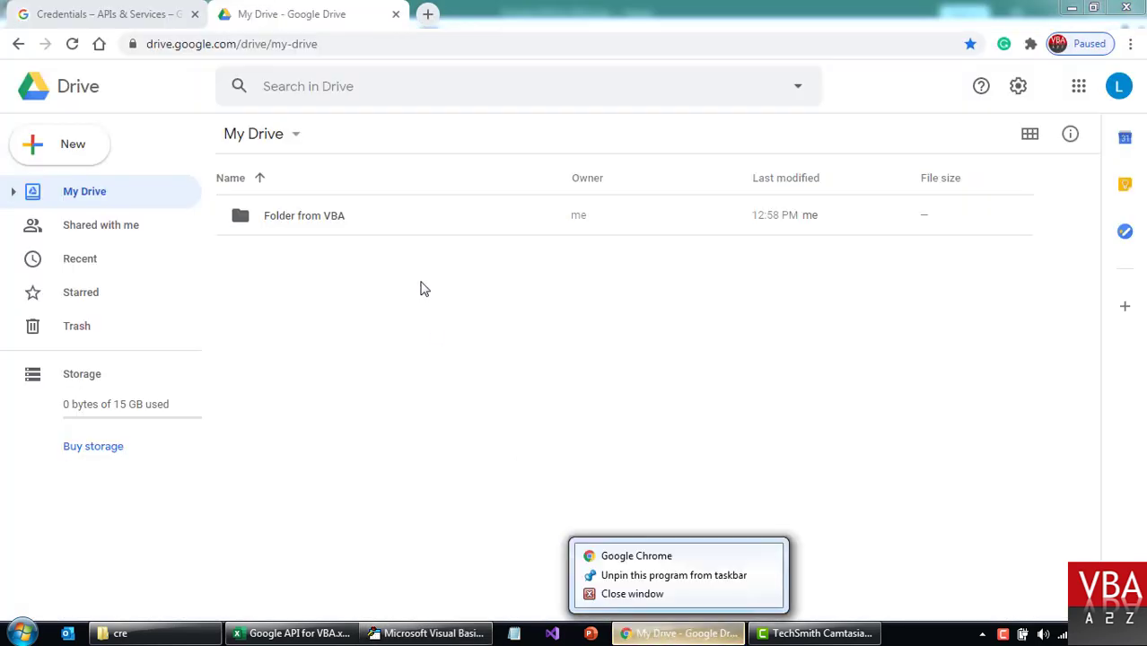
{"action": "double_click", "coordinate": [300, 220]}
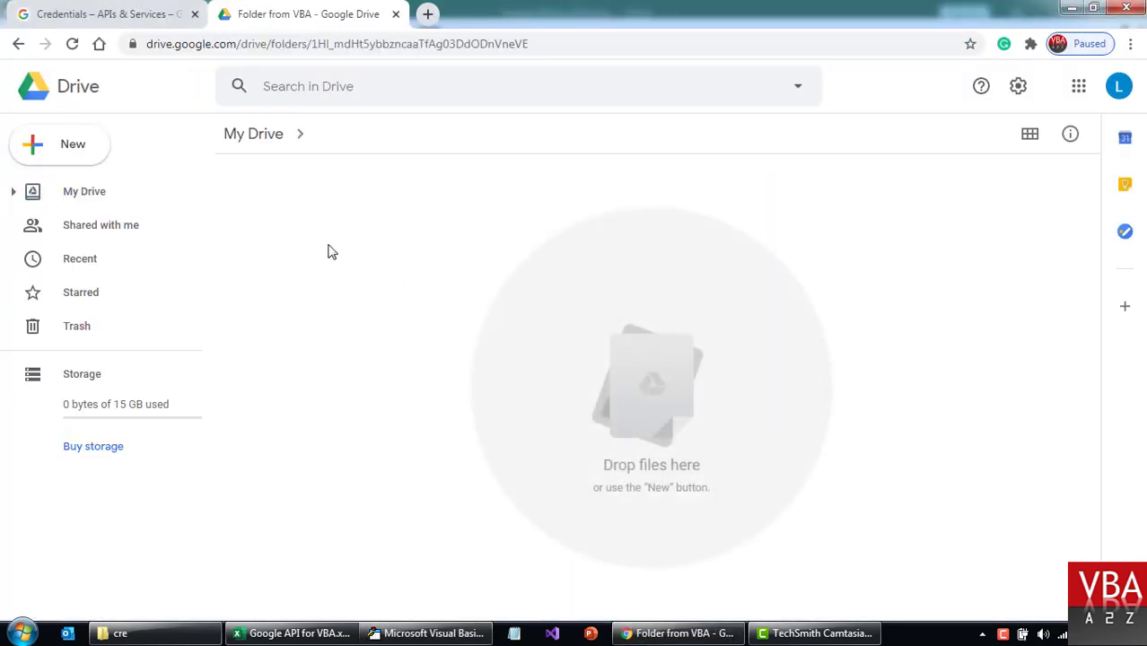
{"action": "left_click", "coordinate": [252, 144]}
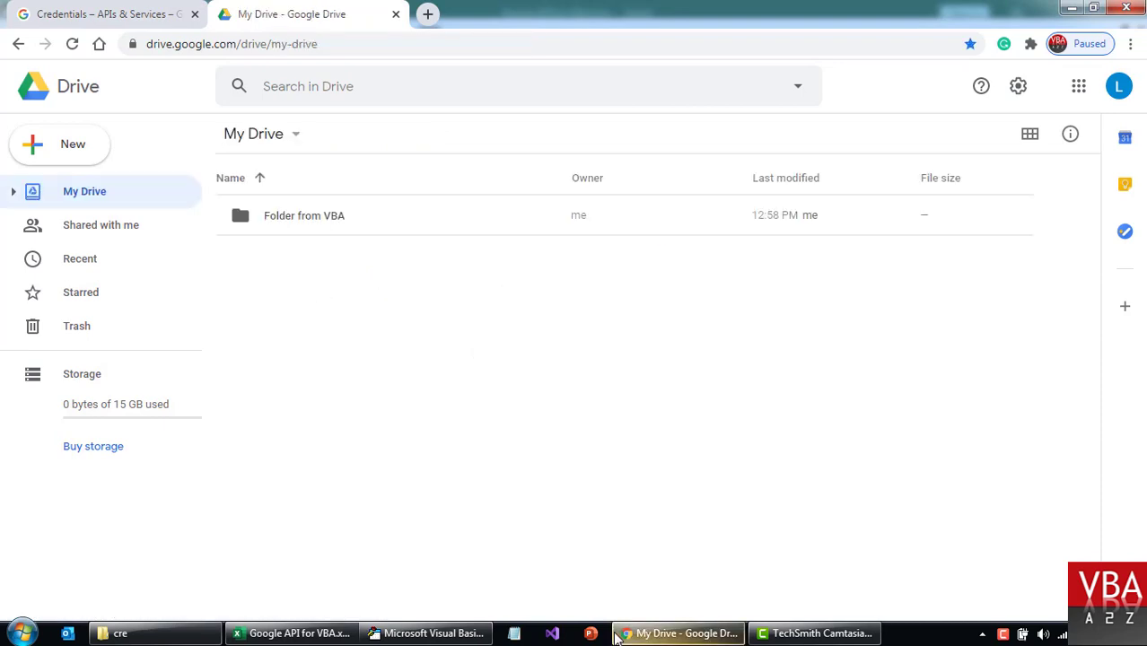
{"action": "left_click", "coordinate": [411, 633]}
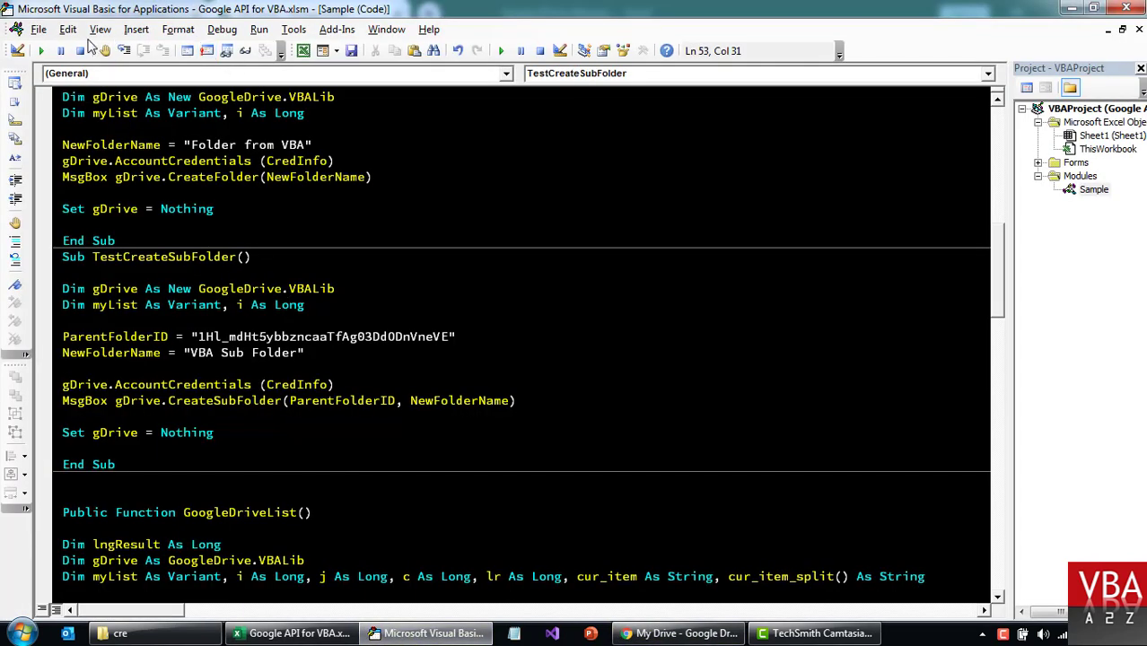
Run TestCreateSubFolder and acknowledge the new subfolder's ID message.
{"action": "left_click", "coordinate": [41, 51]}
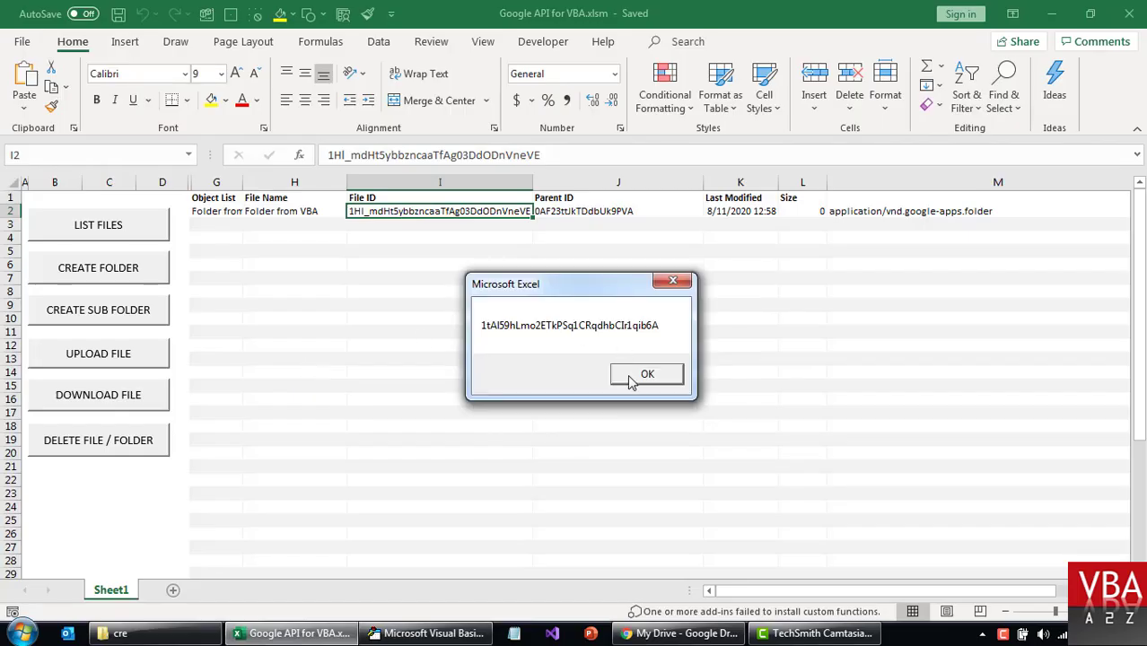
{"action": "left_click", "coordinate": [634, 381]}
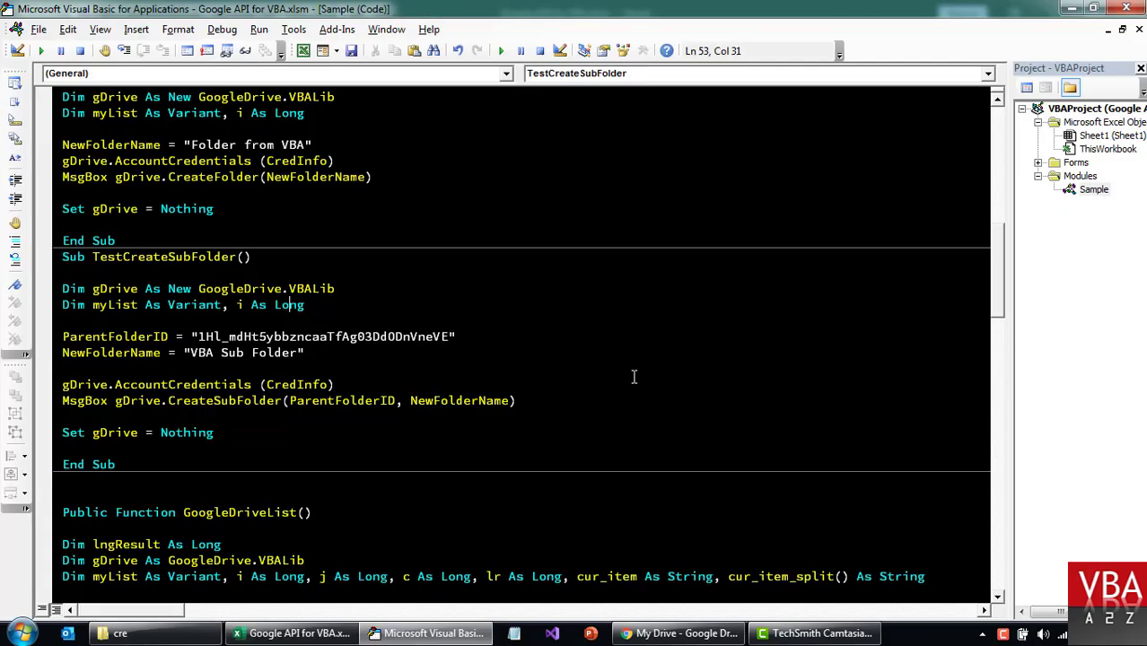
{"action": "key", "text": "alt+F11"}
Refresh LIST FILES so VBA Sub Folder shows in row 3, then open Folder from VBA in Drive.
{"action": "left_click", "coordinate": [94, 228]}
{"action": "left_click", "coordinate": [384, 227]}
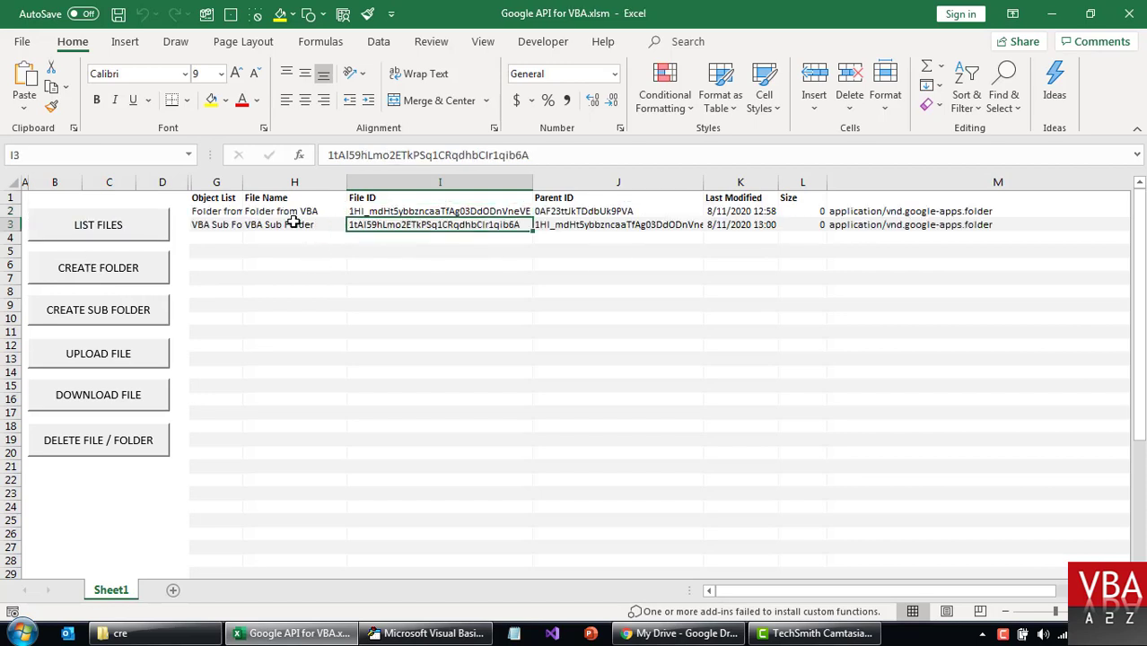
{"action": "left_click", "coordinate": [285, 223]}
{"action": "left_click", "coordinate": [682, 634]}
{"action": "double_click", "coordinate": [307, 223]}
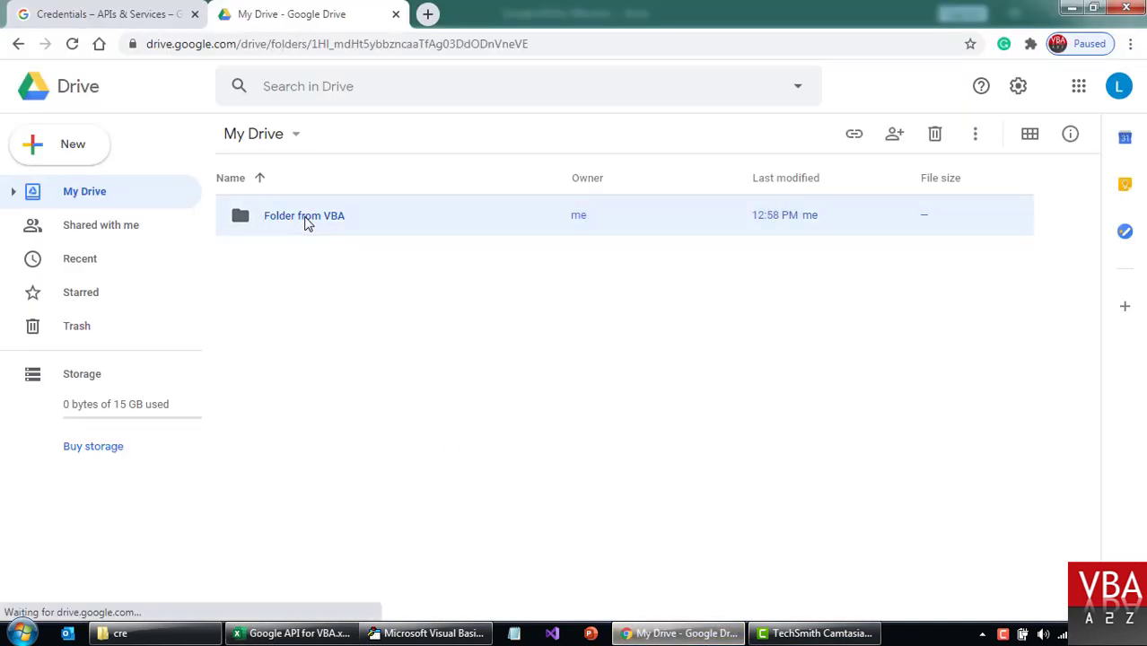